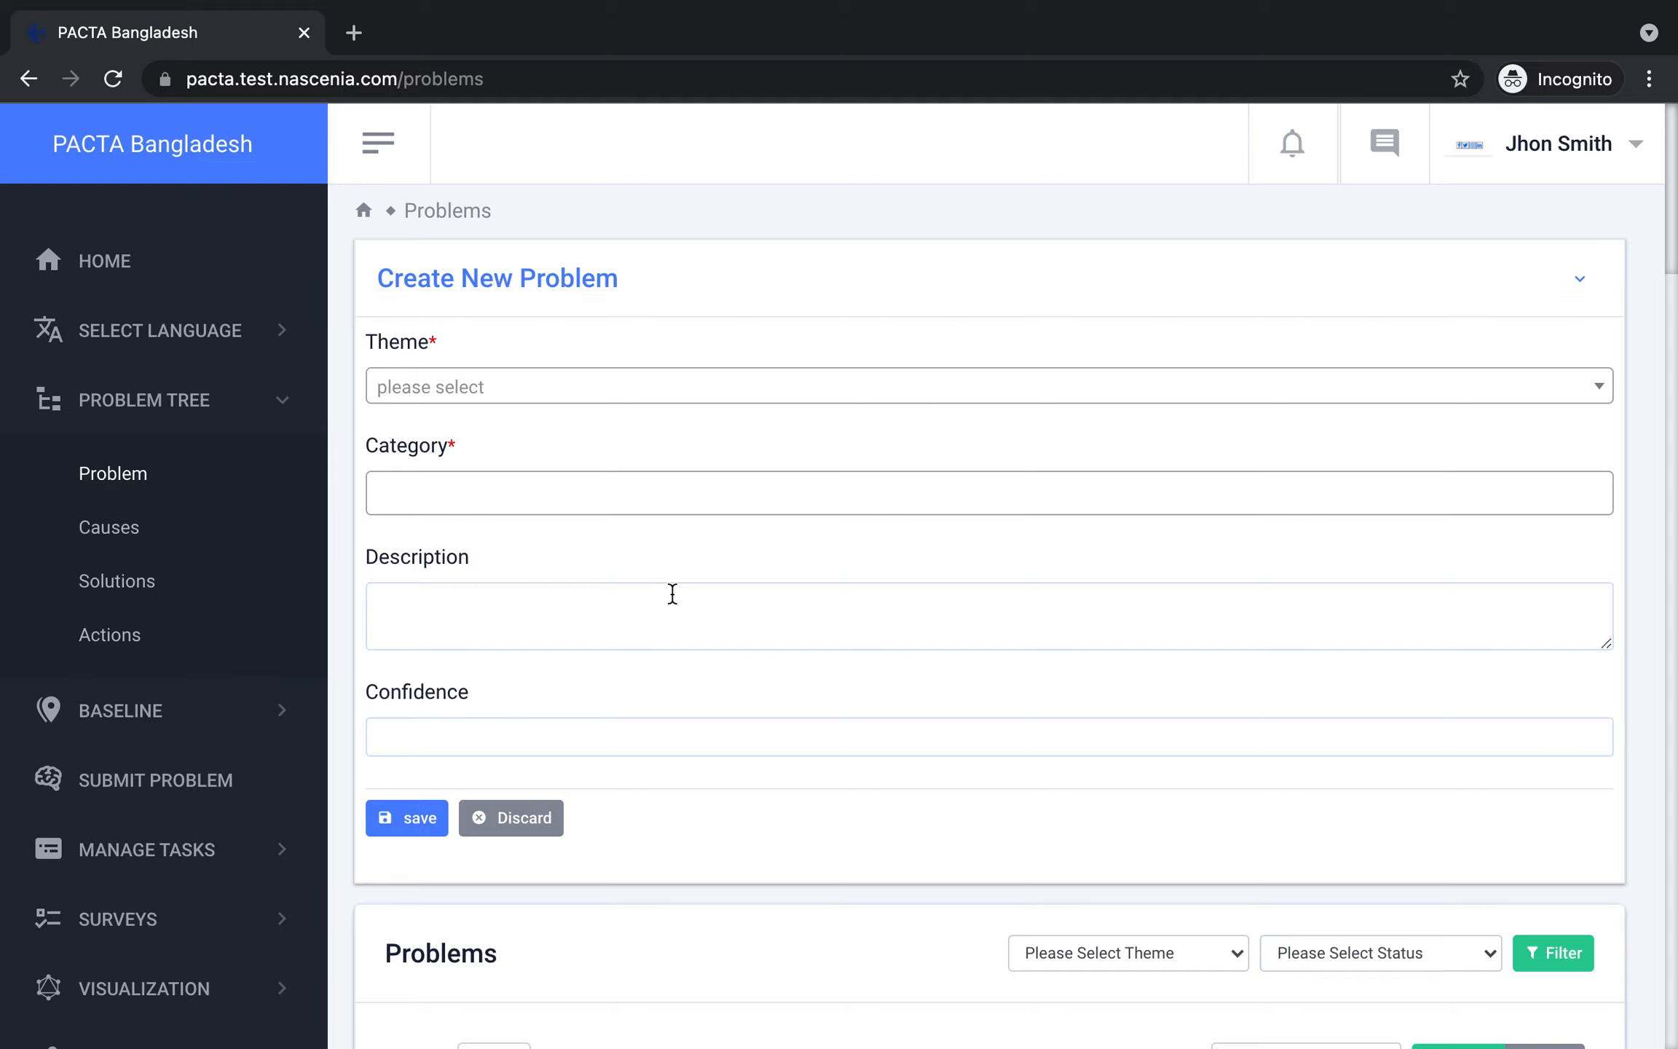
Collapse the Create New Problem form and filter the problems list by theme Environment and status All.
click(836, 274)
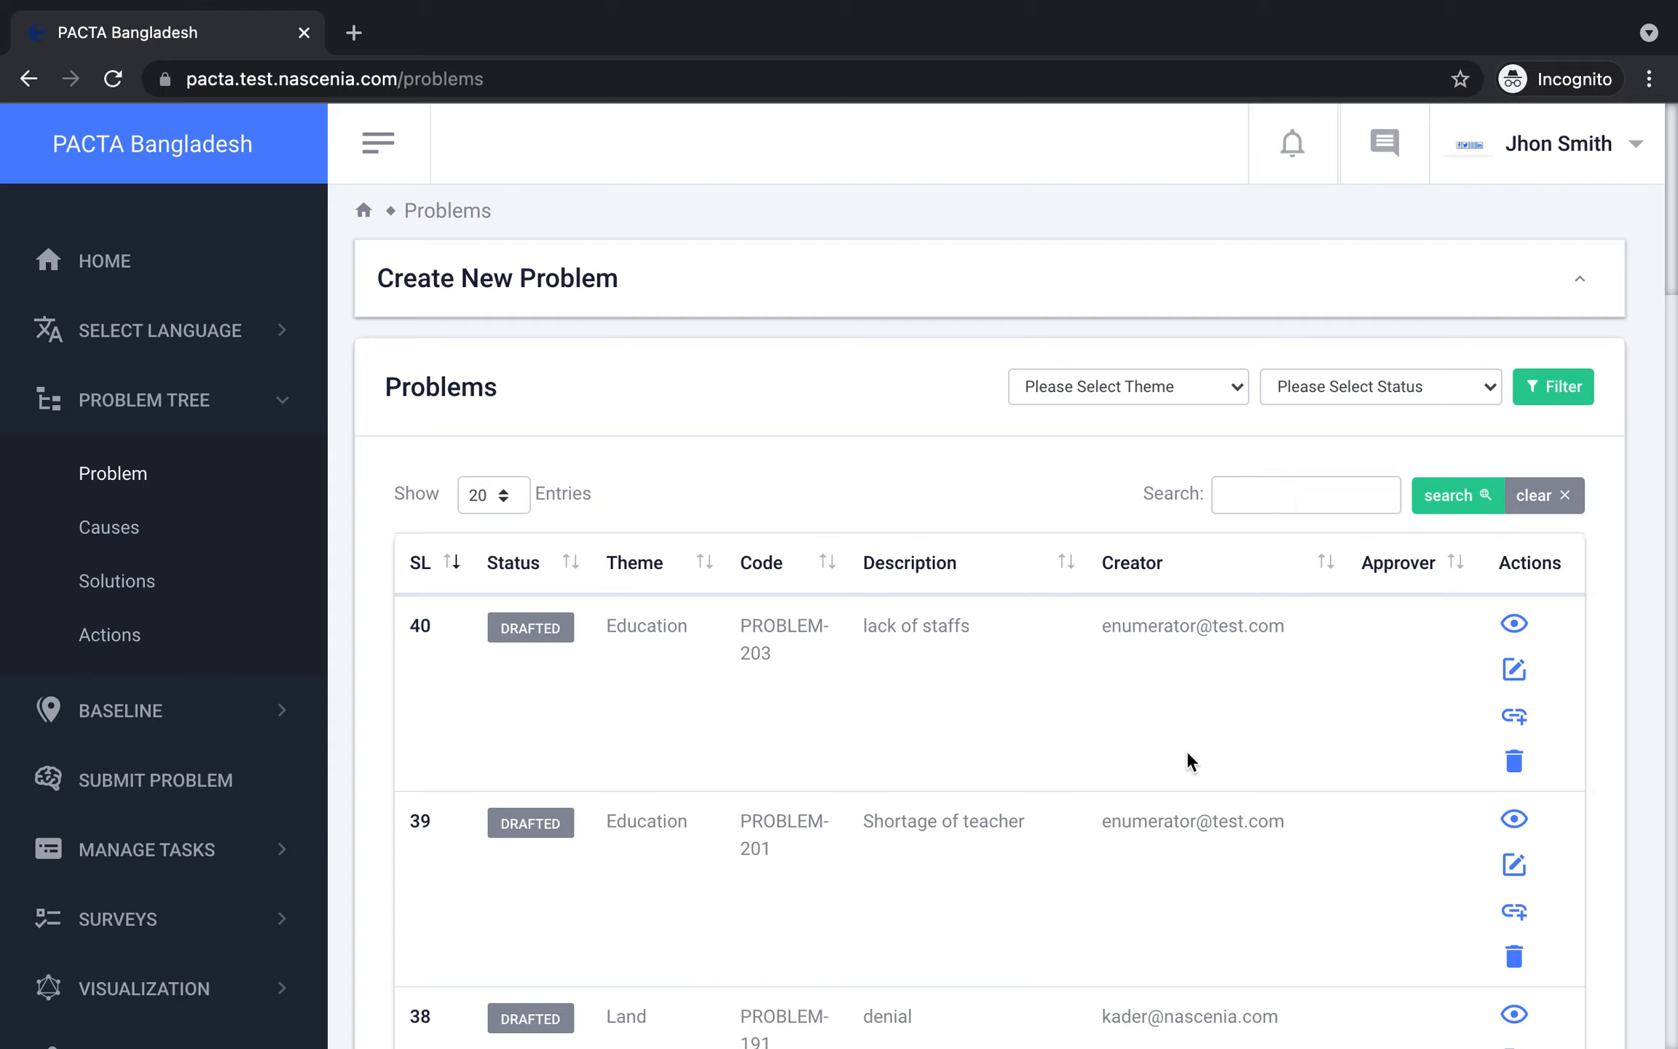
click(1204, 386)
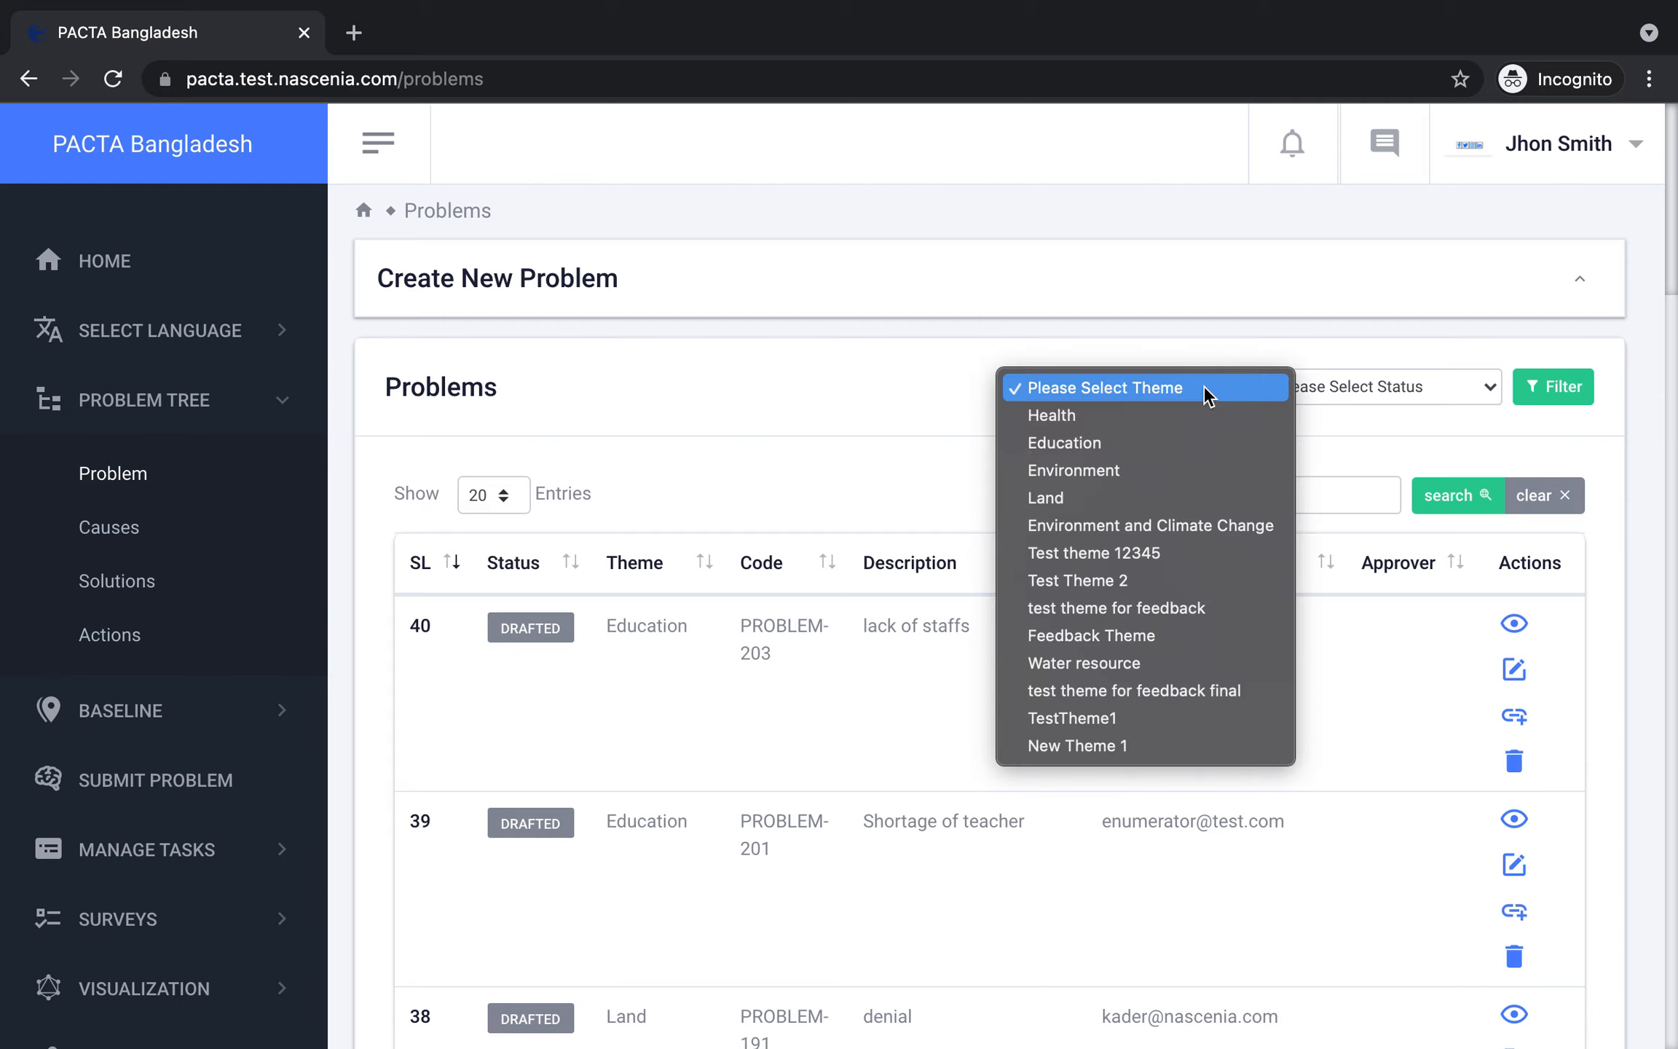
click(1098, 471)
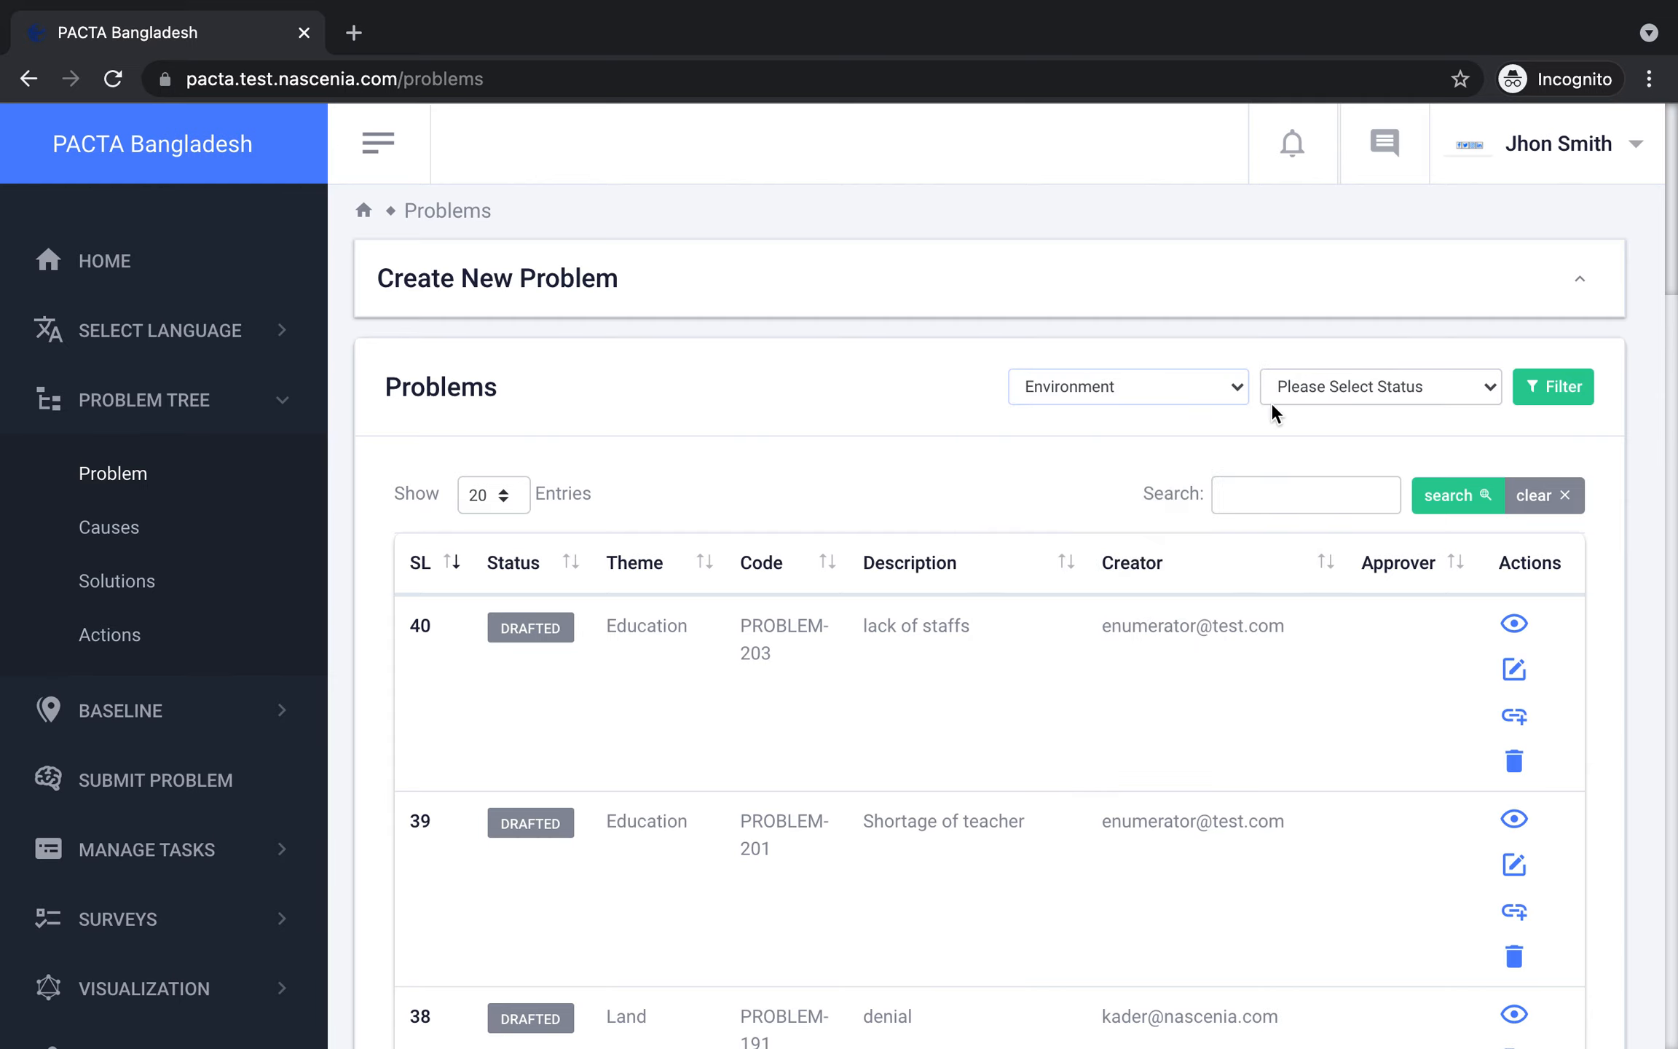
click(1296, 385)
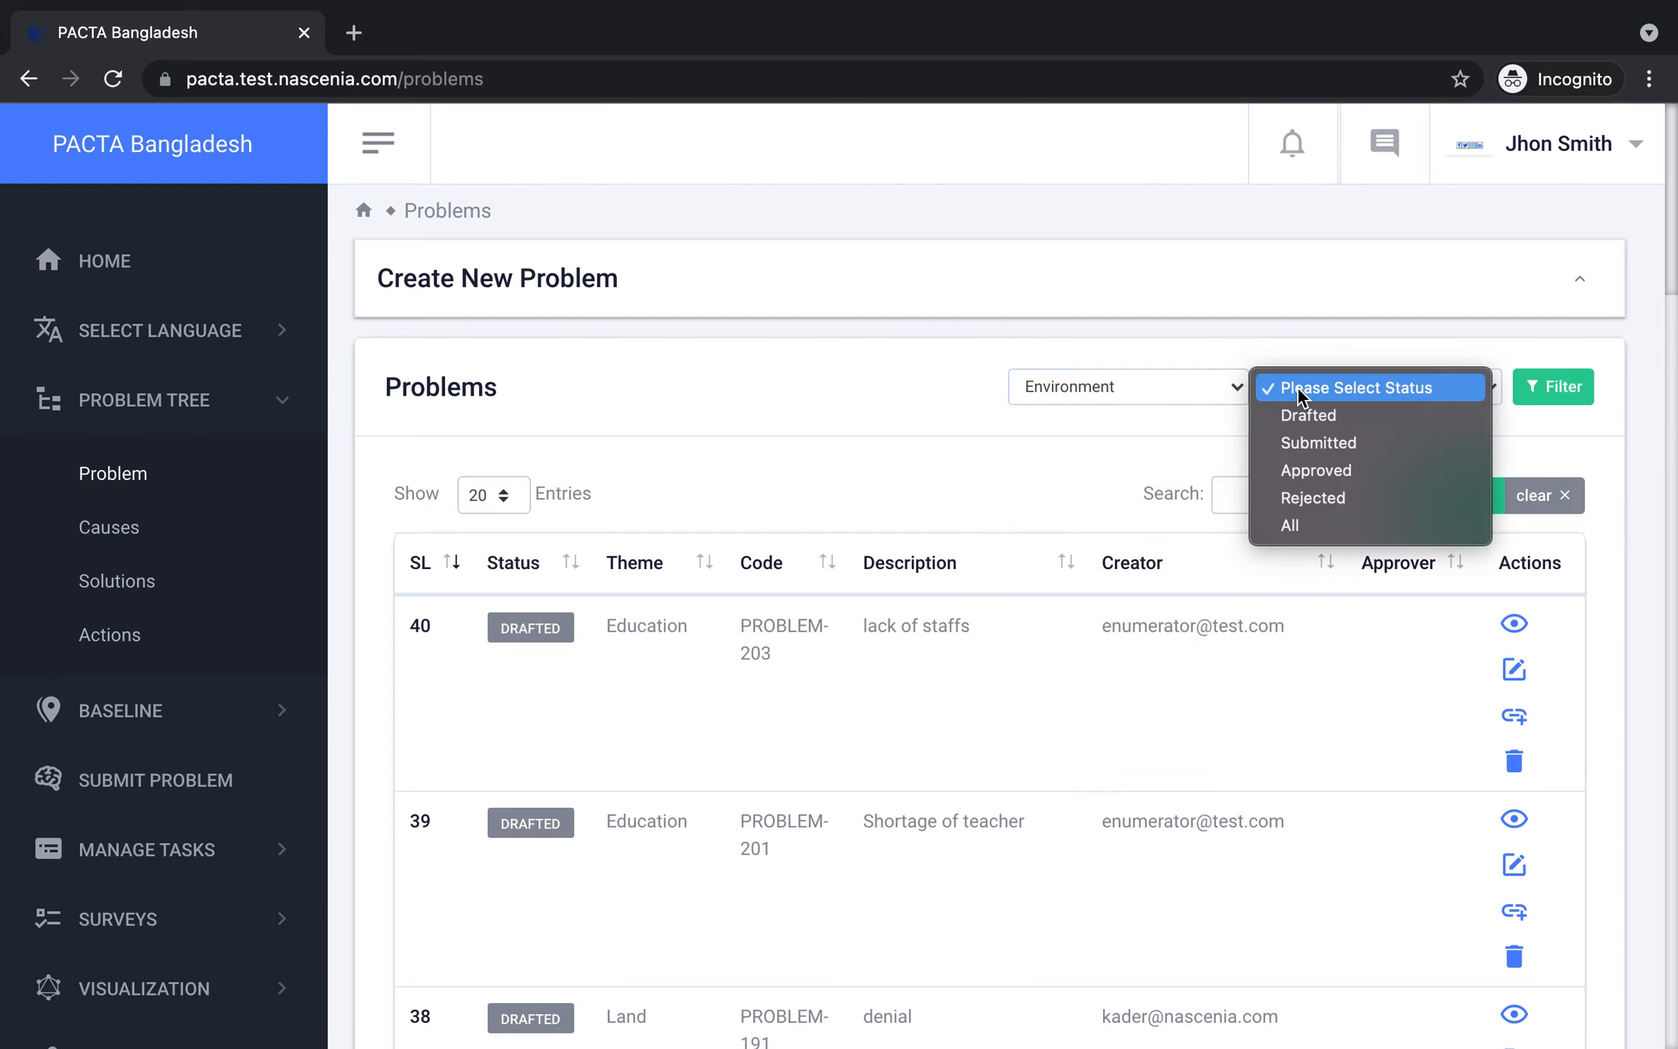
click(1297, 526)
click(1540, 393)
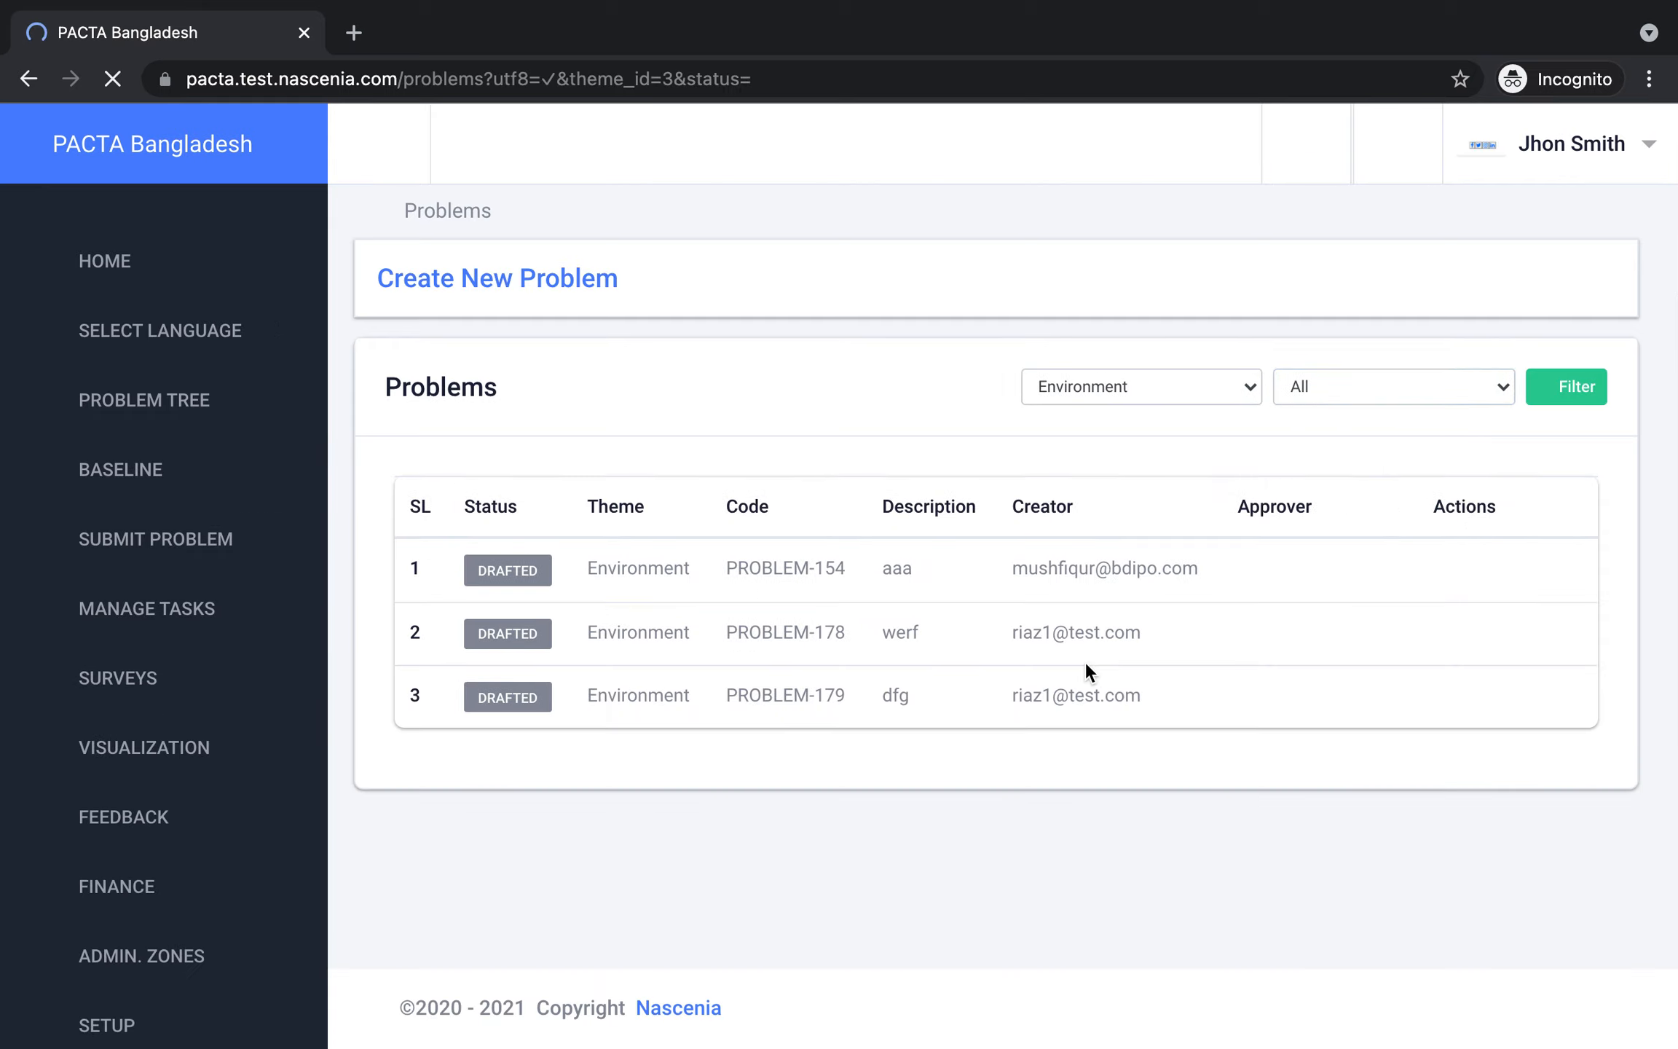
scroll(775, 710, down, 10)
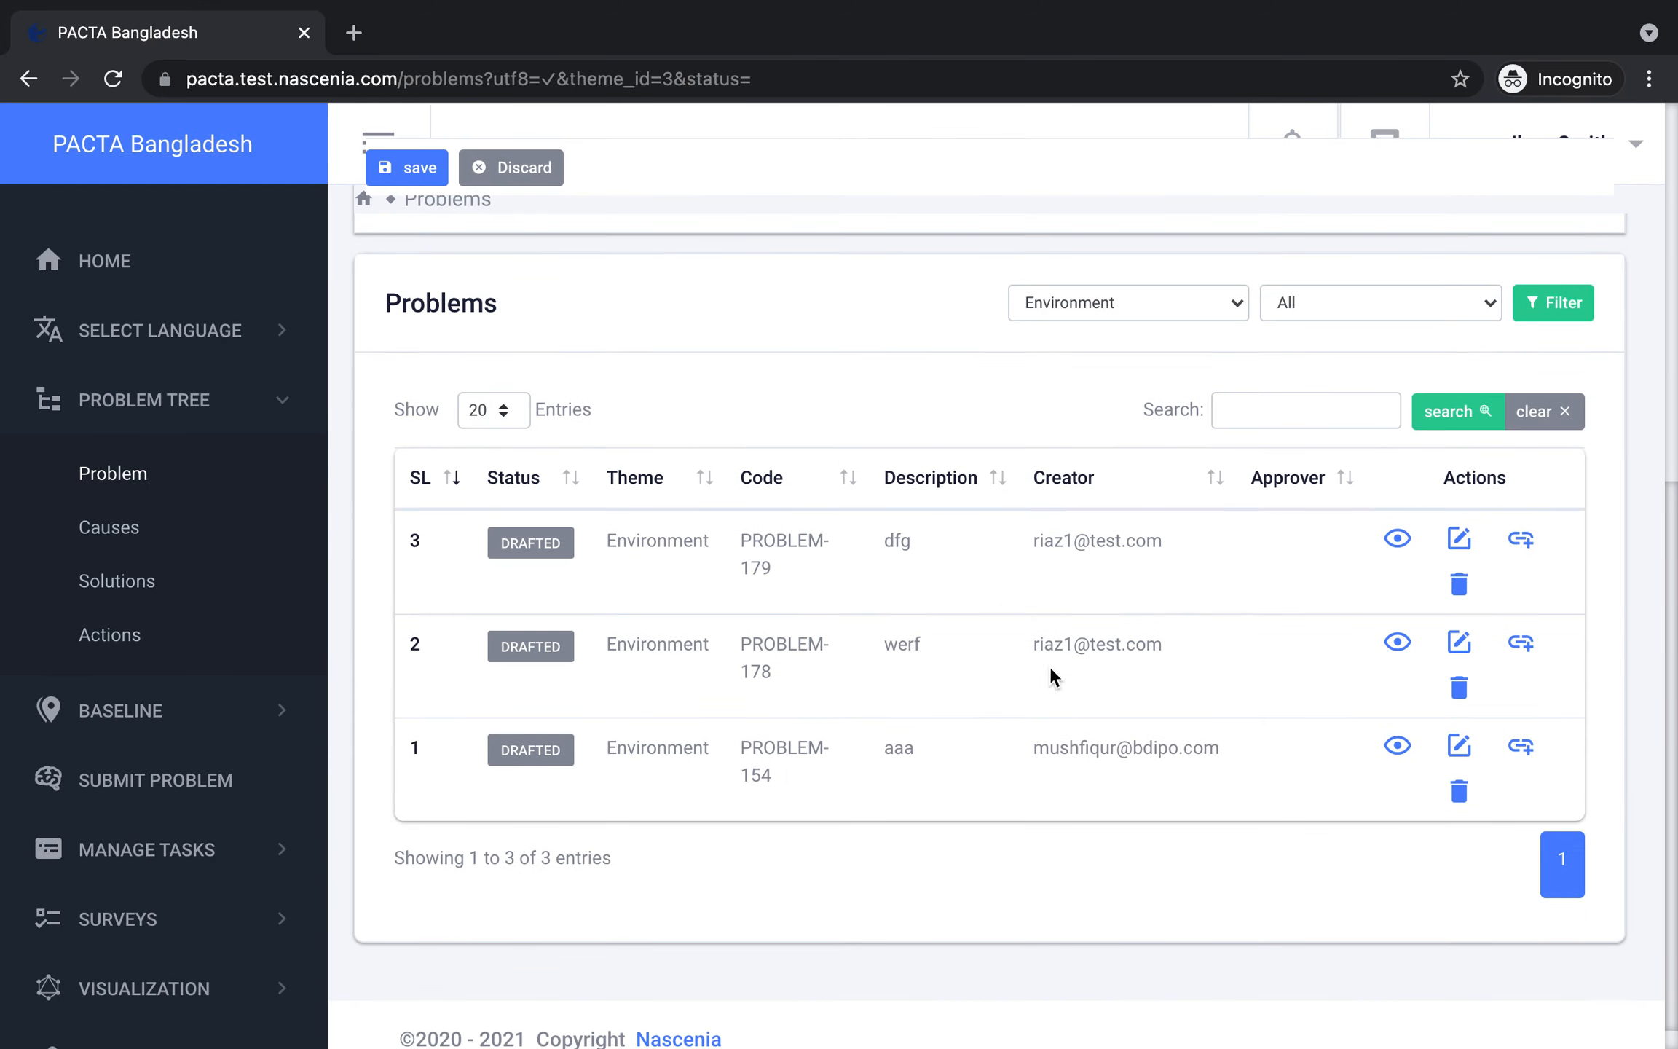
Filter the problems list by the Health theme with all statuses and look through the entries.
click(1233, 304)
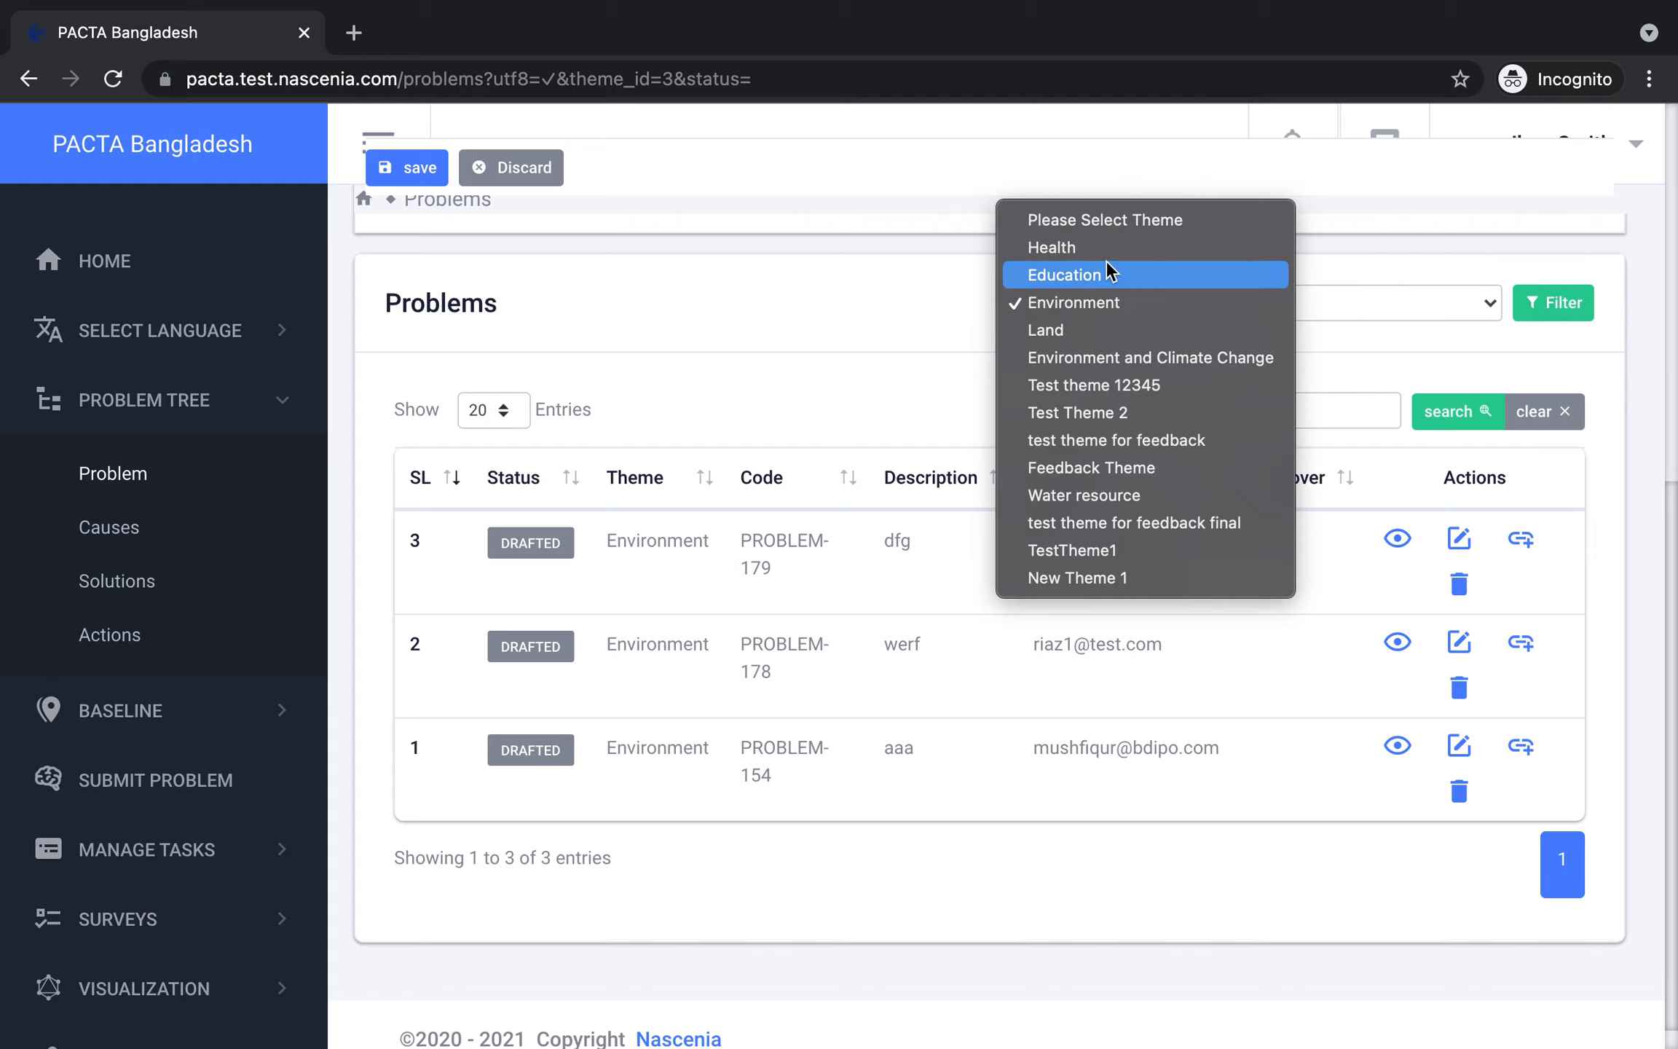
click(1085, 248)
click(1542, 310)
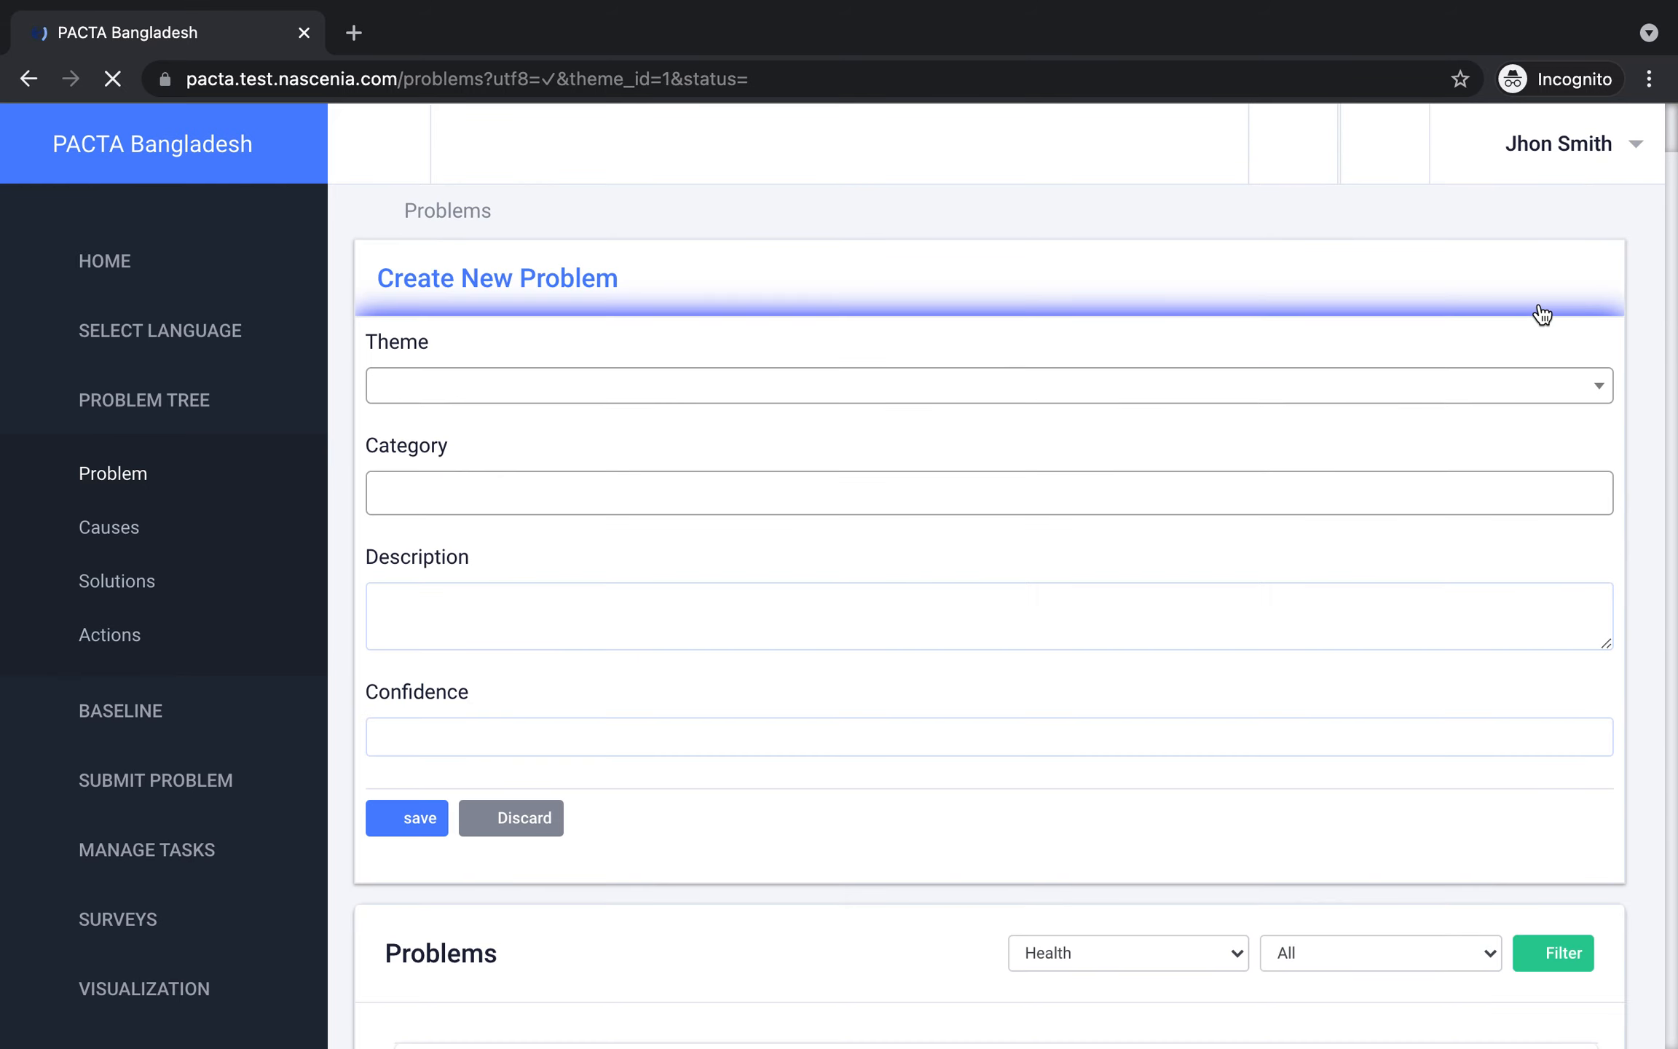
scroll(935, 713, down, 2)
scroll(935, 713, down, 4)
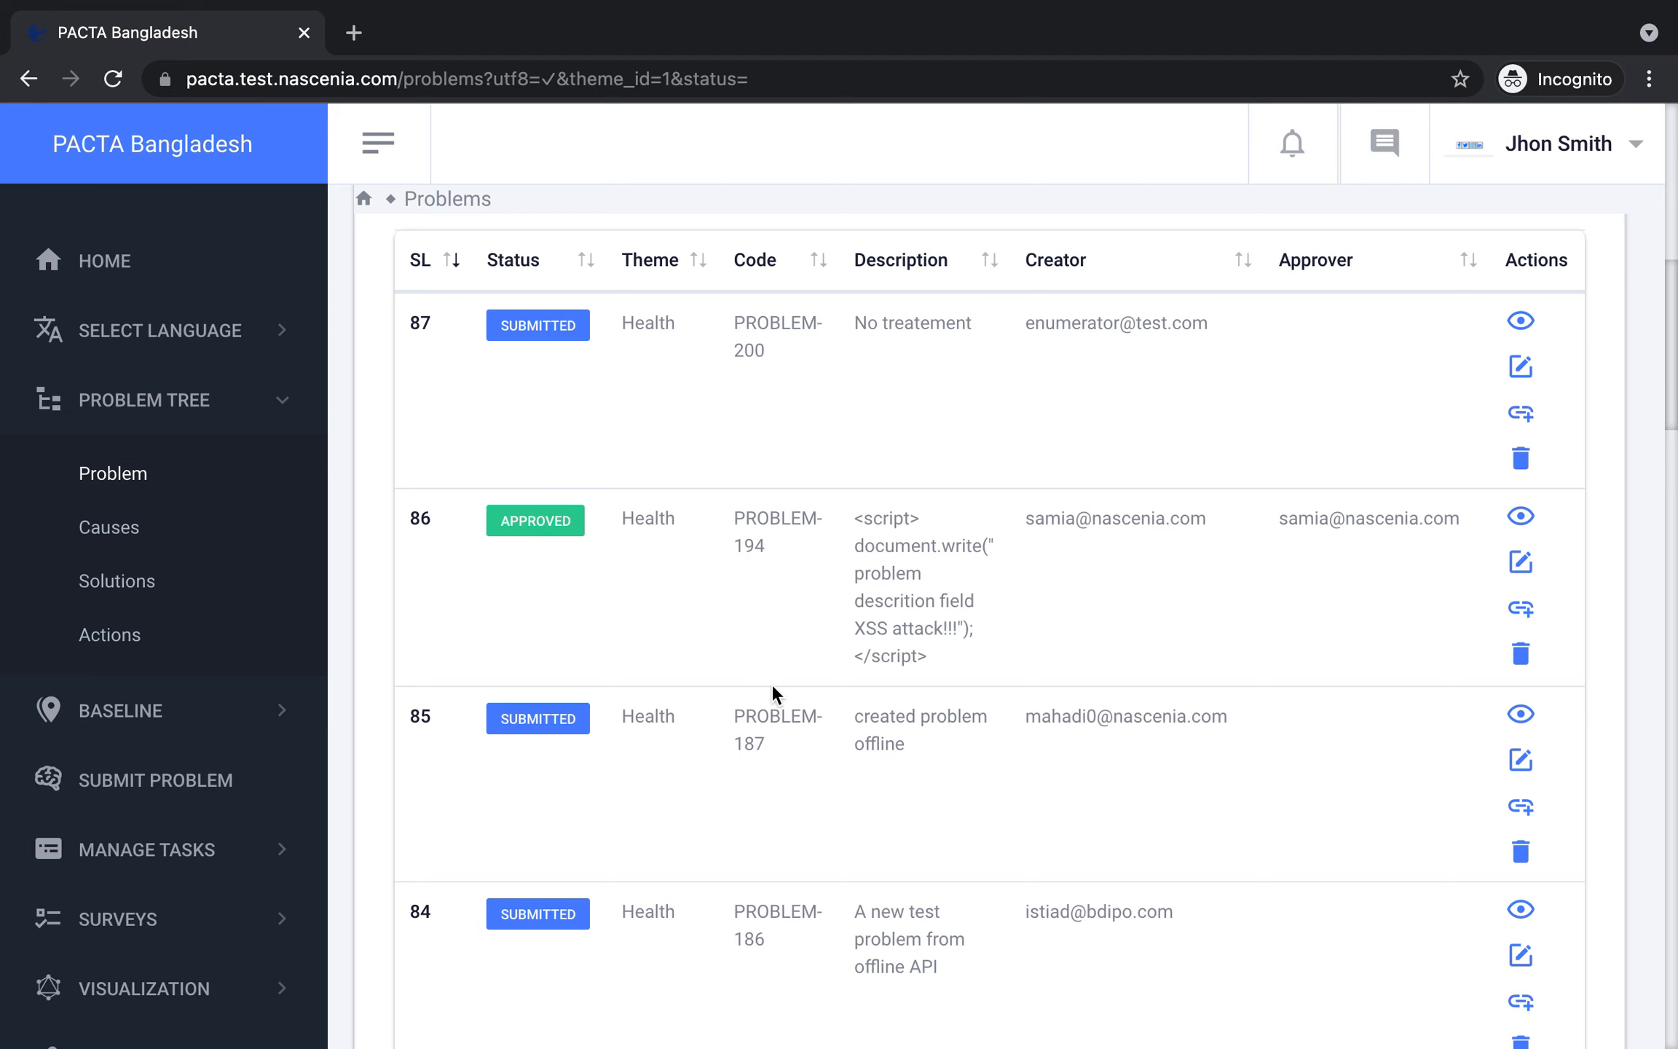
scroll(770, 683, down, 2)
scroll(771, 683, up, 3)
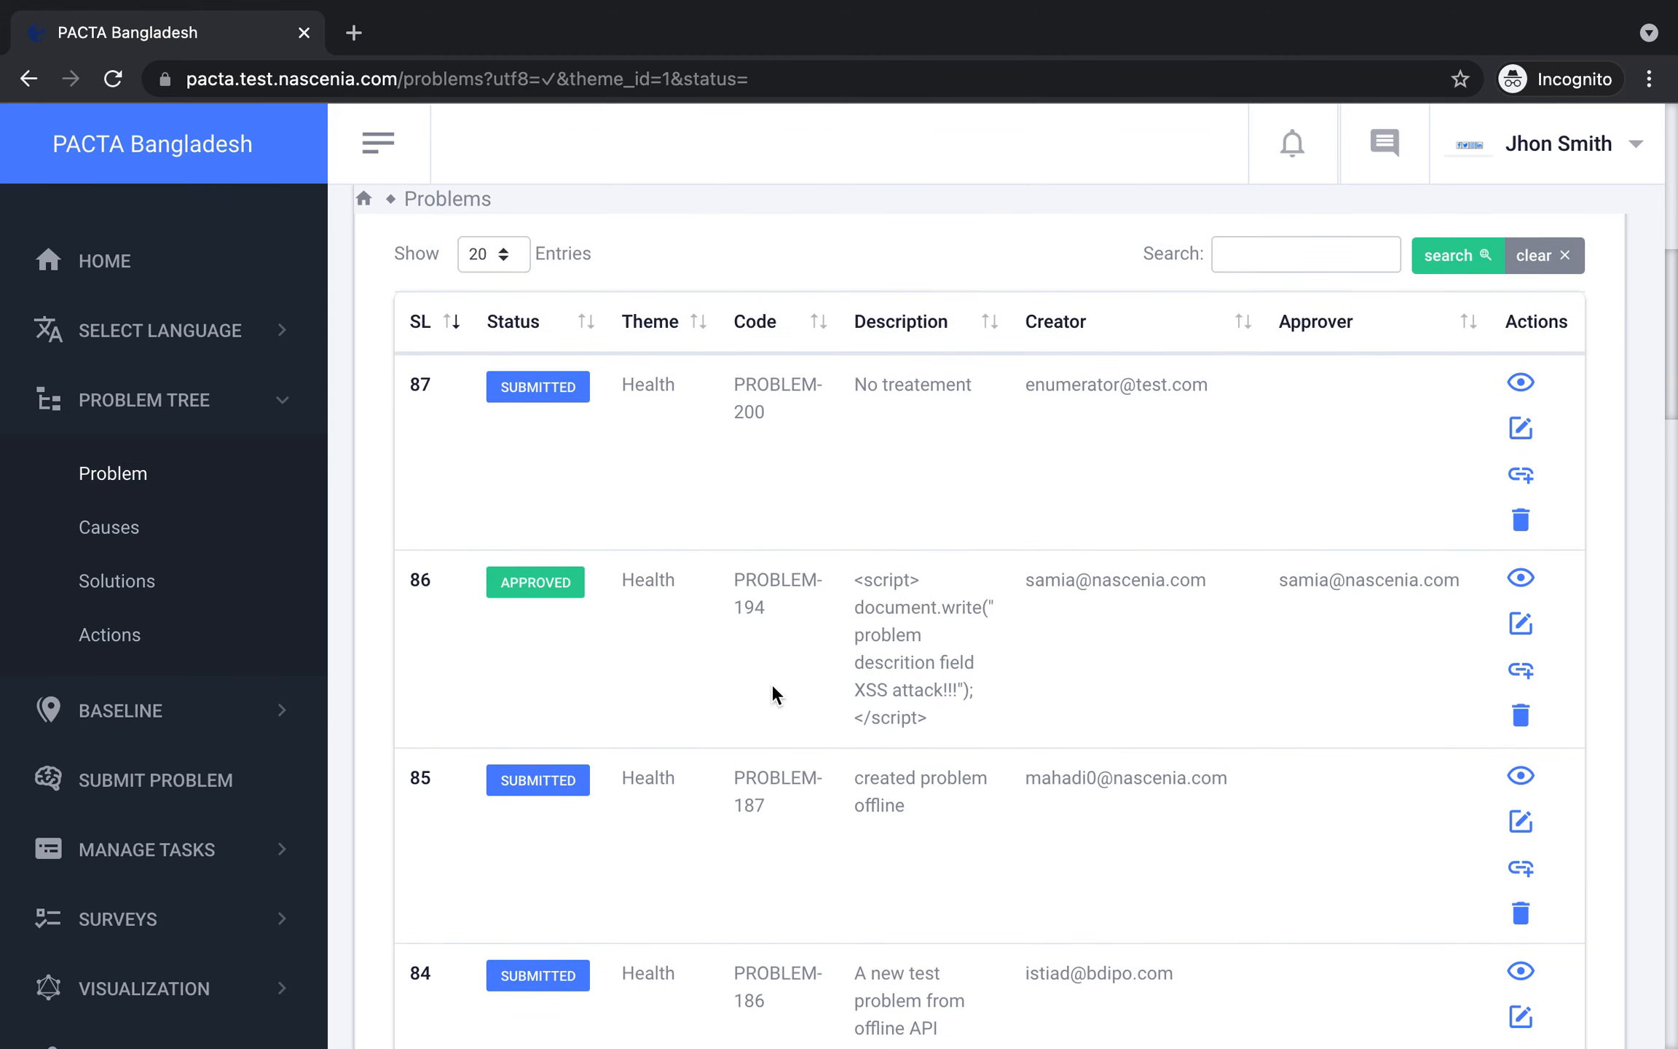
Search the filtered problems list for "submitted" and clear the search.
scroll(770, 683, up, 2)
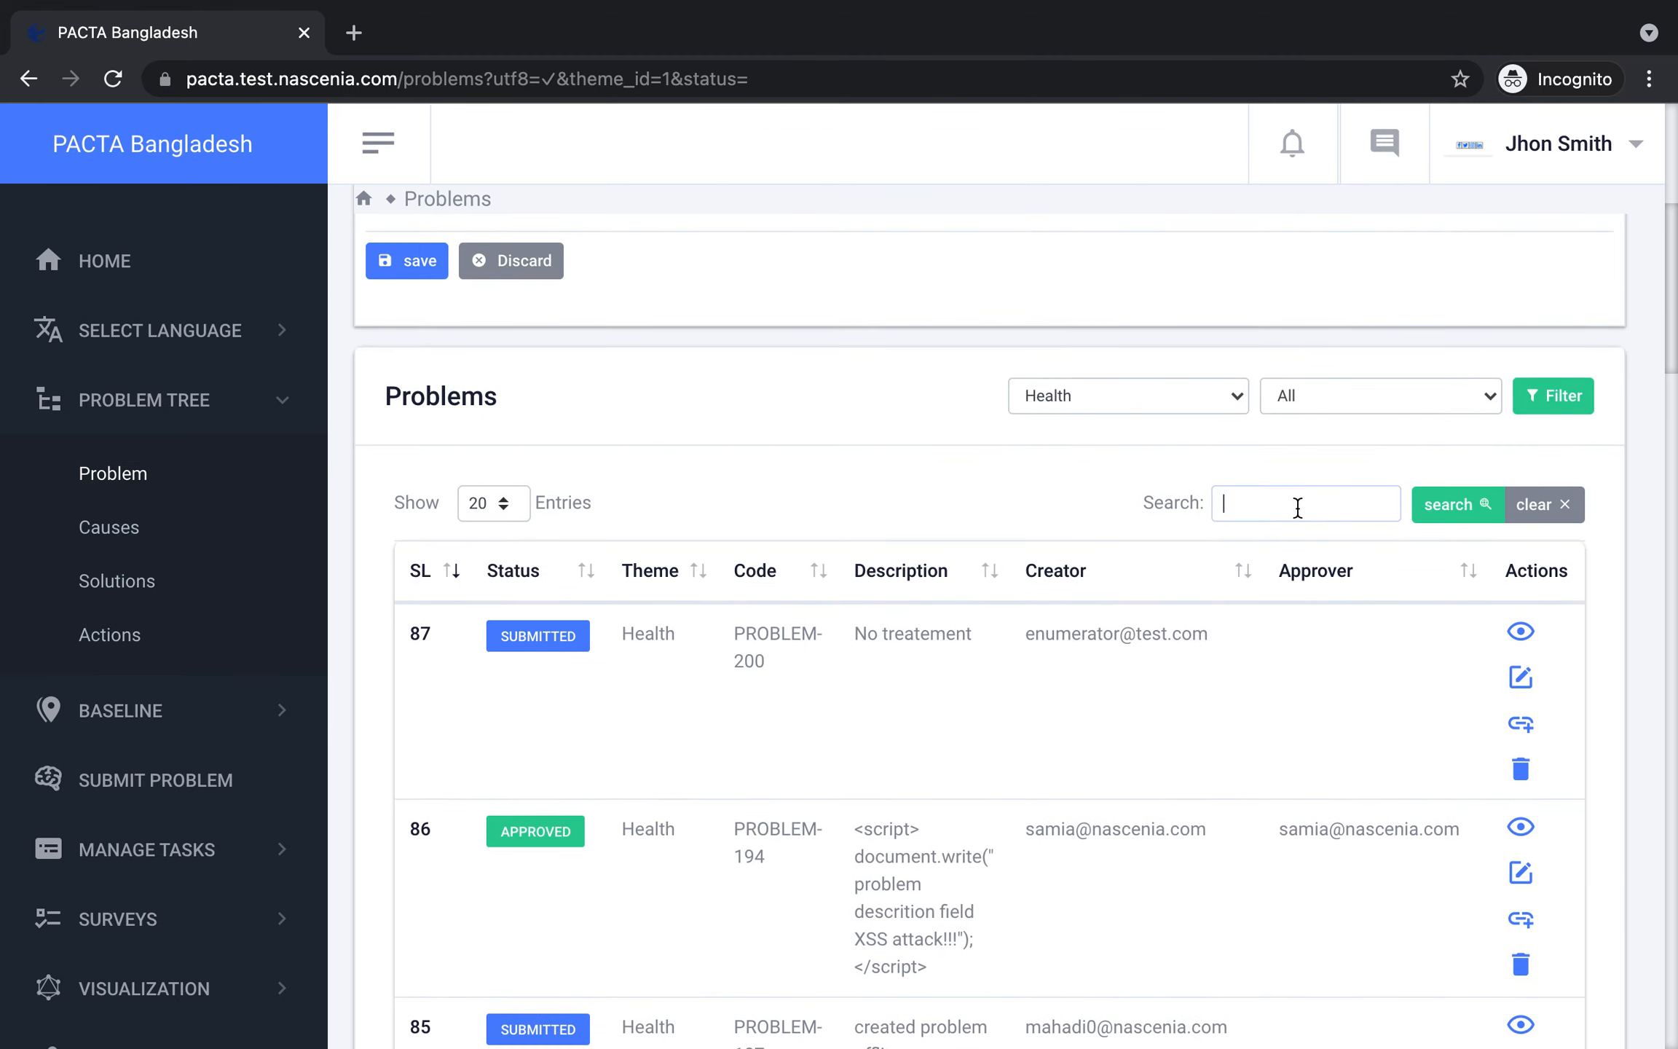
text(submitted)
key(Return)
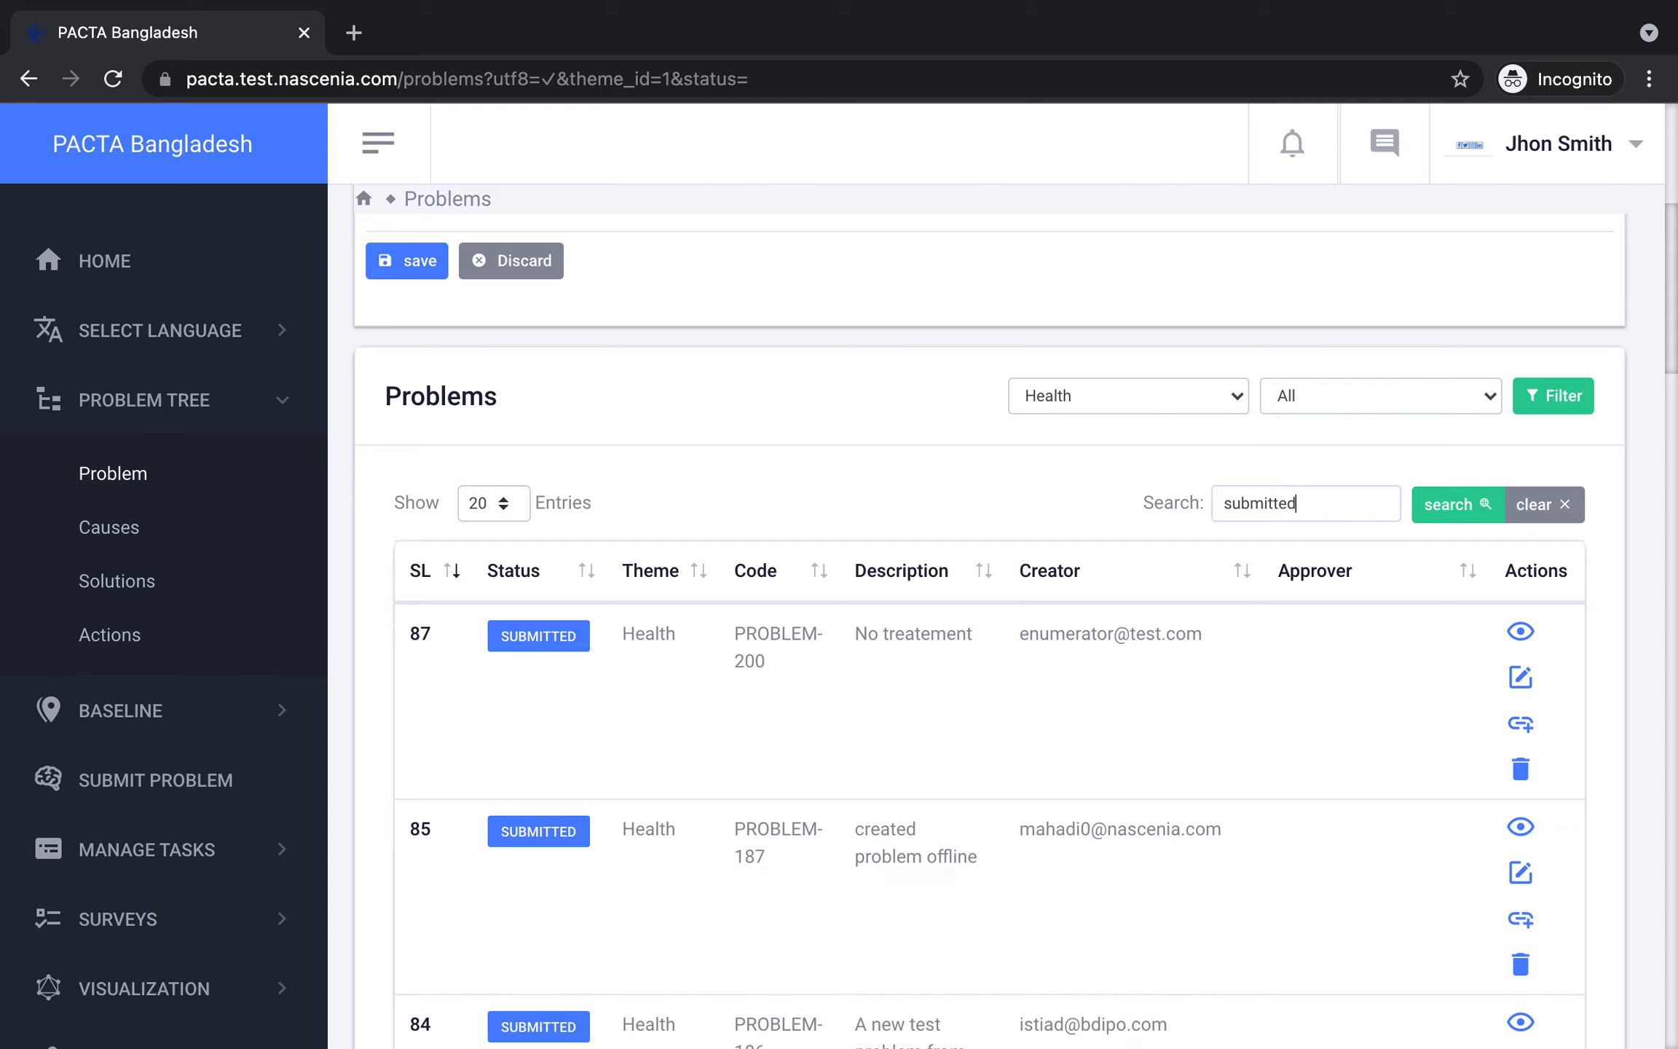
click(1549, 505)
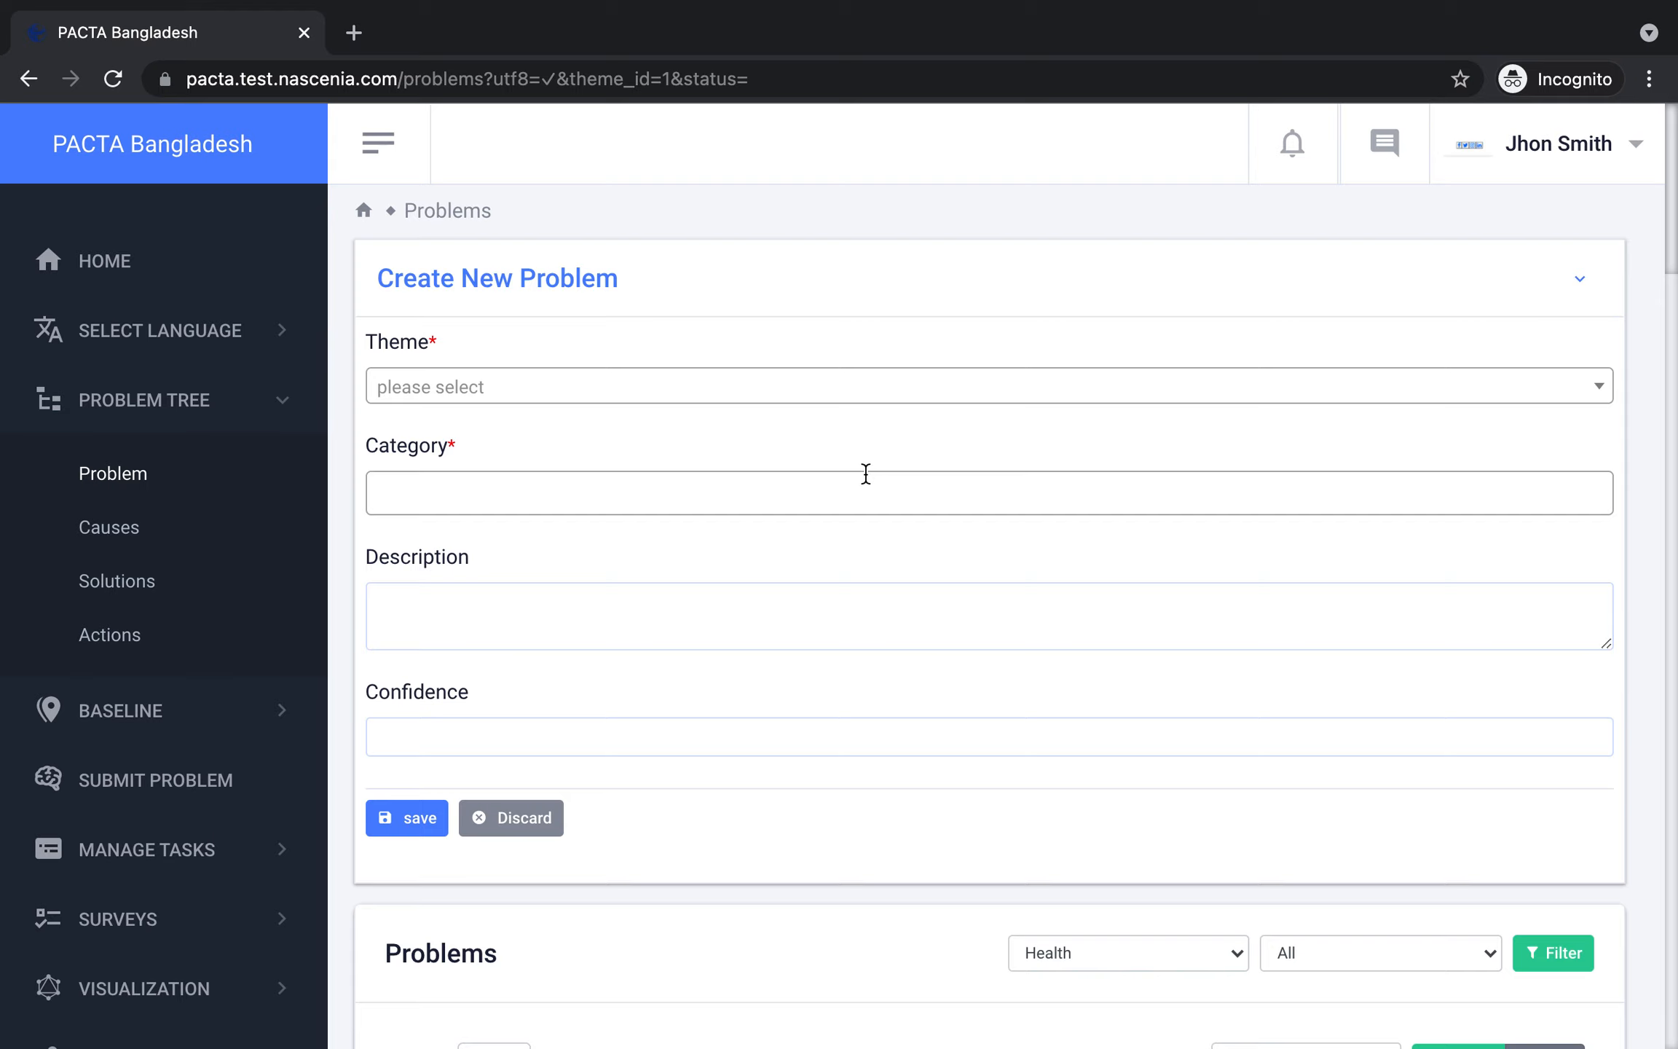
Set the new problem's theme to Education and its category to Denial of Service.
click(405, 386)
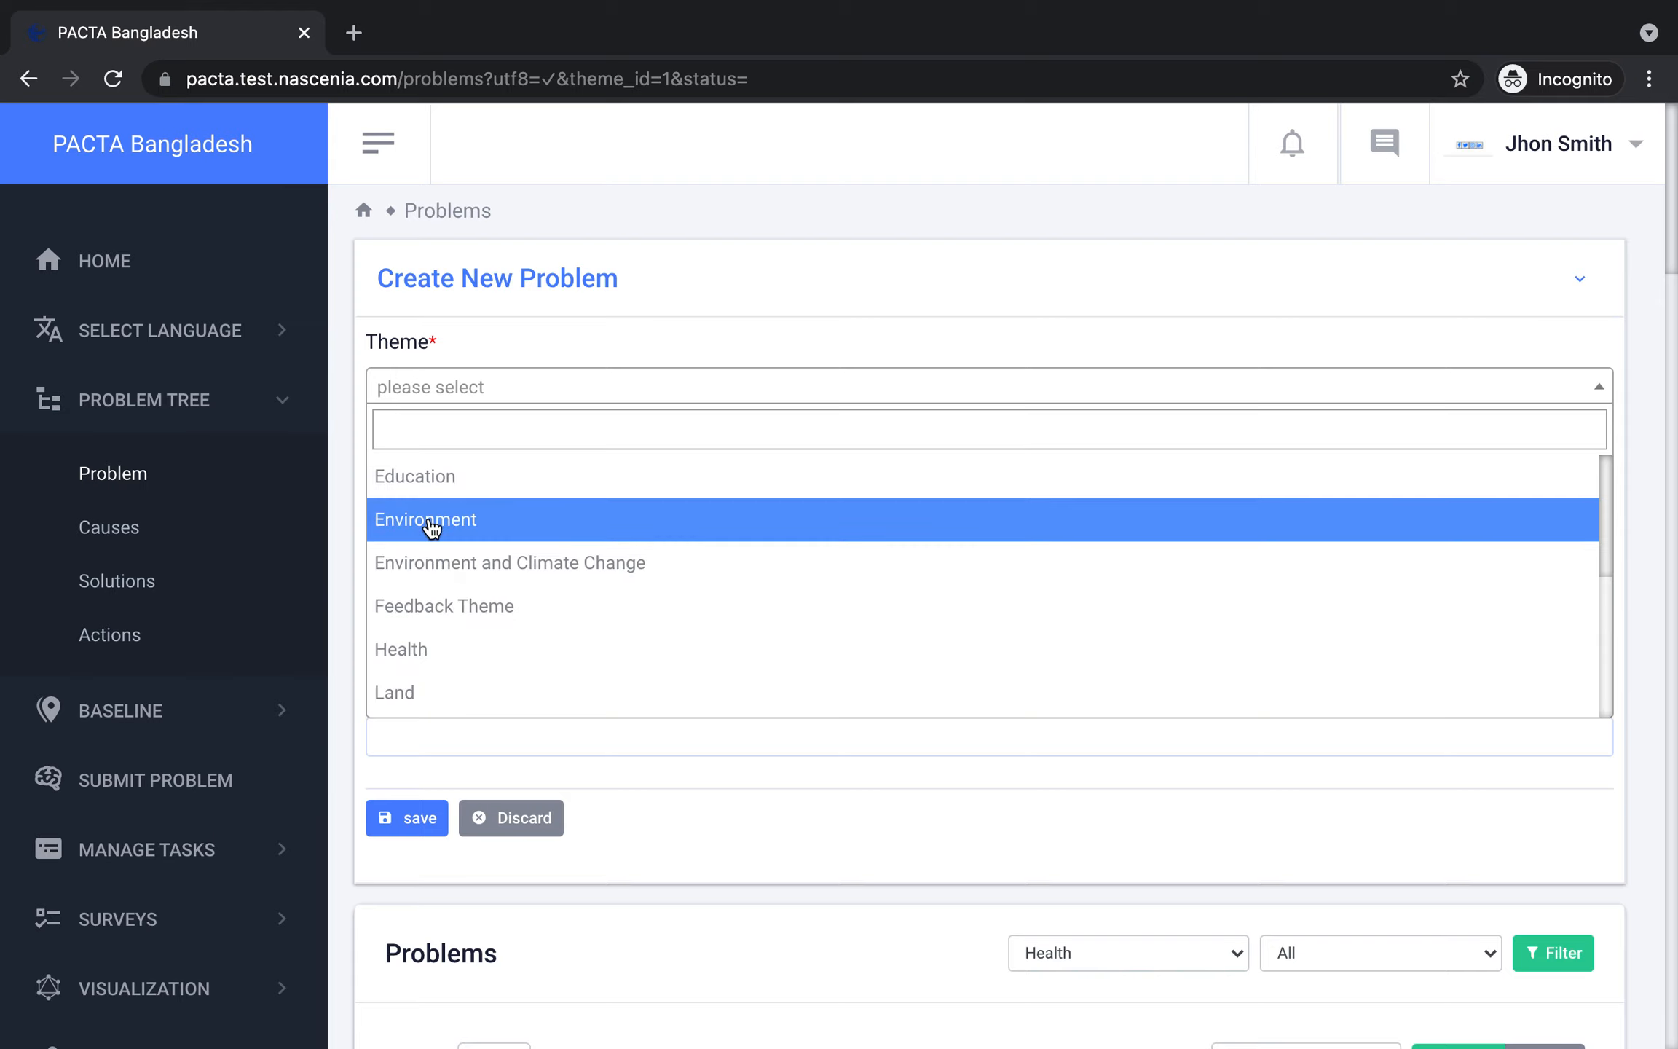
click(412, 477)
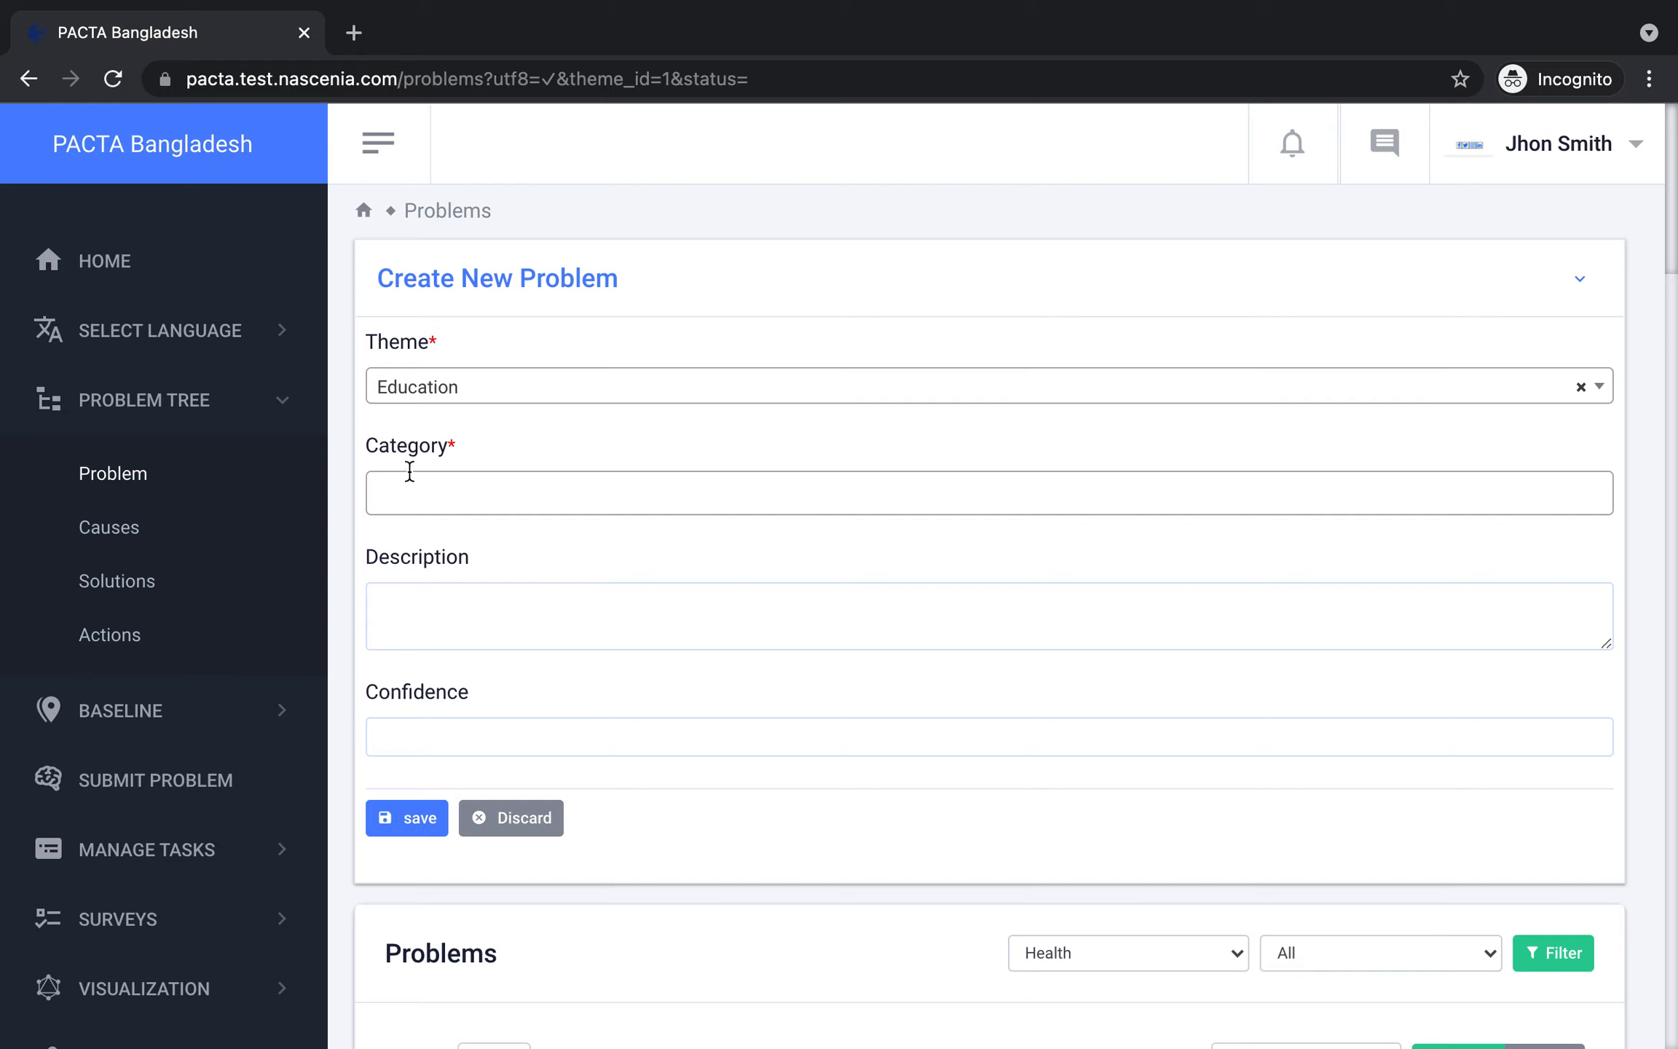
click(436, 499)
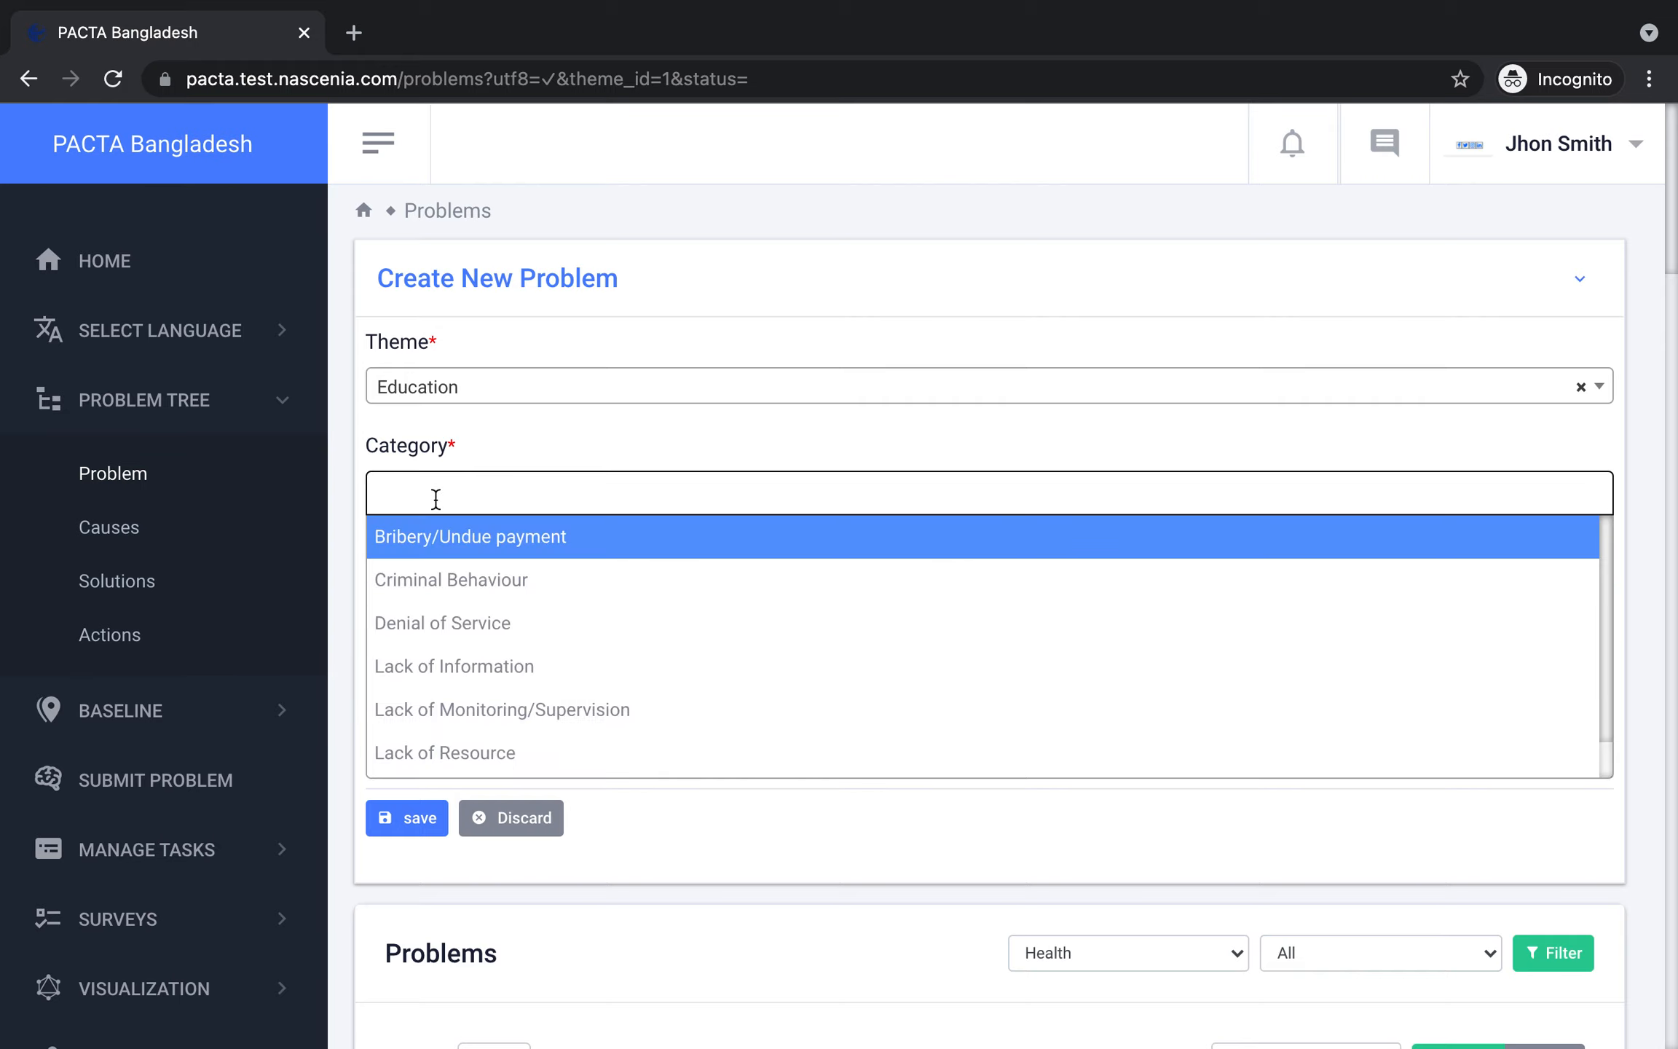
click(459, 625)
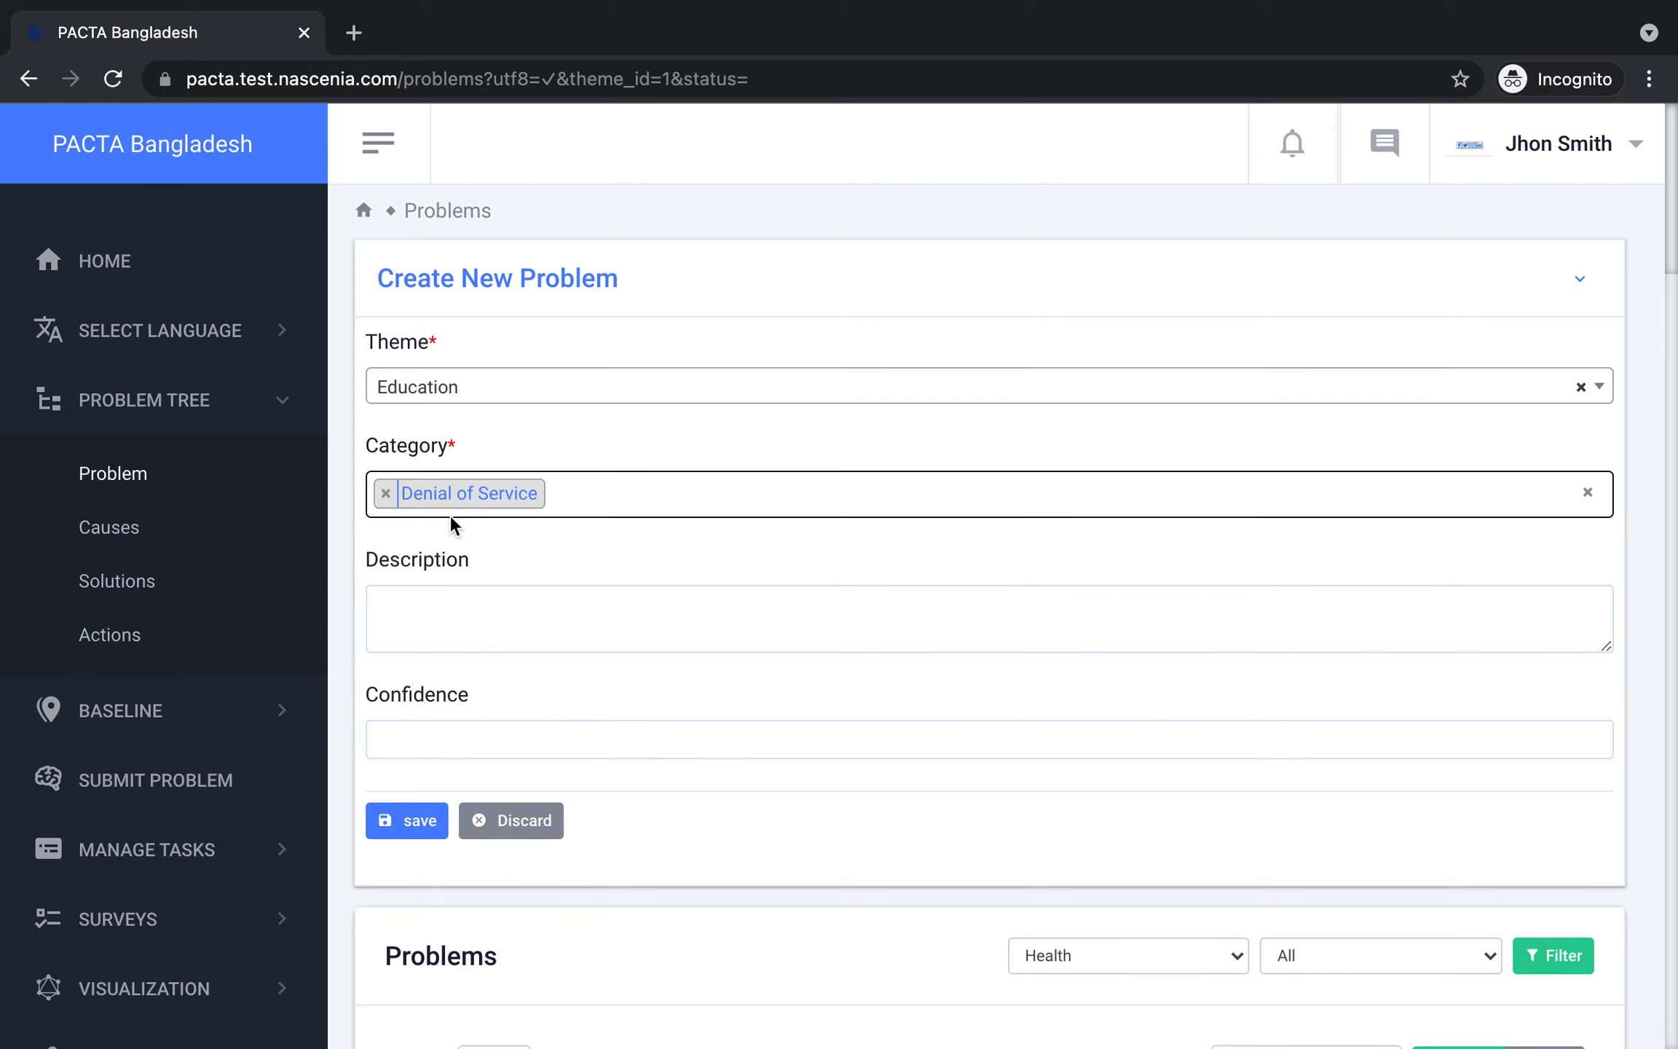
Enter "shortage of teacher" as the new problem's description and review the list of similar existing problems.
click(440, 626)
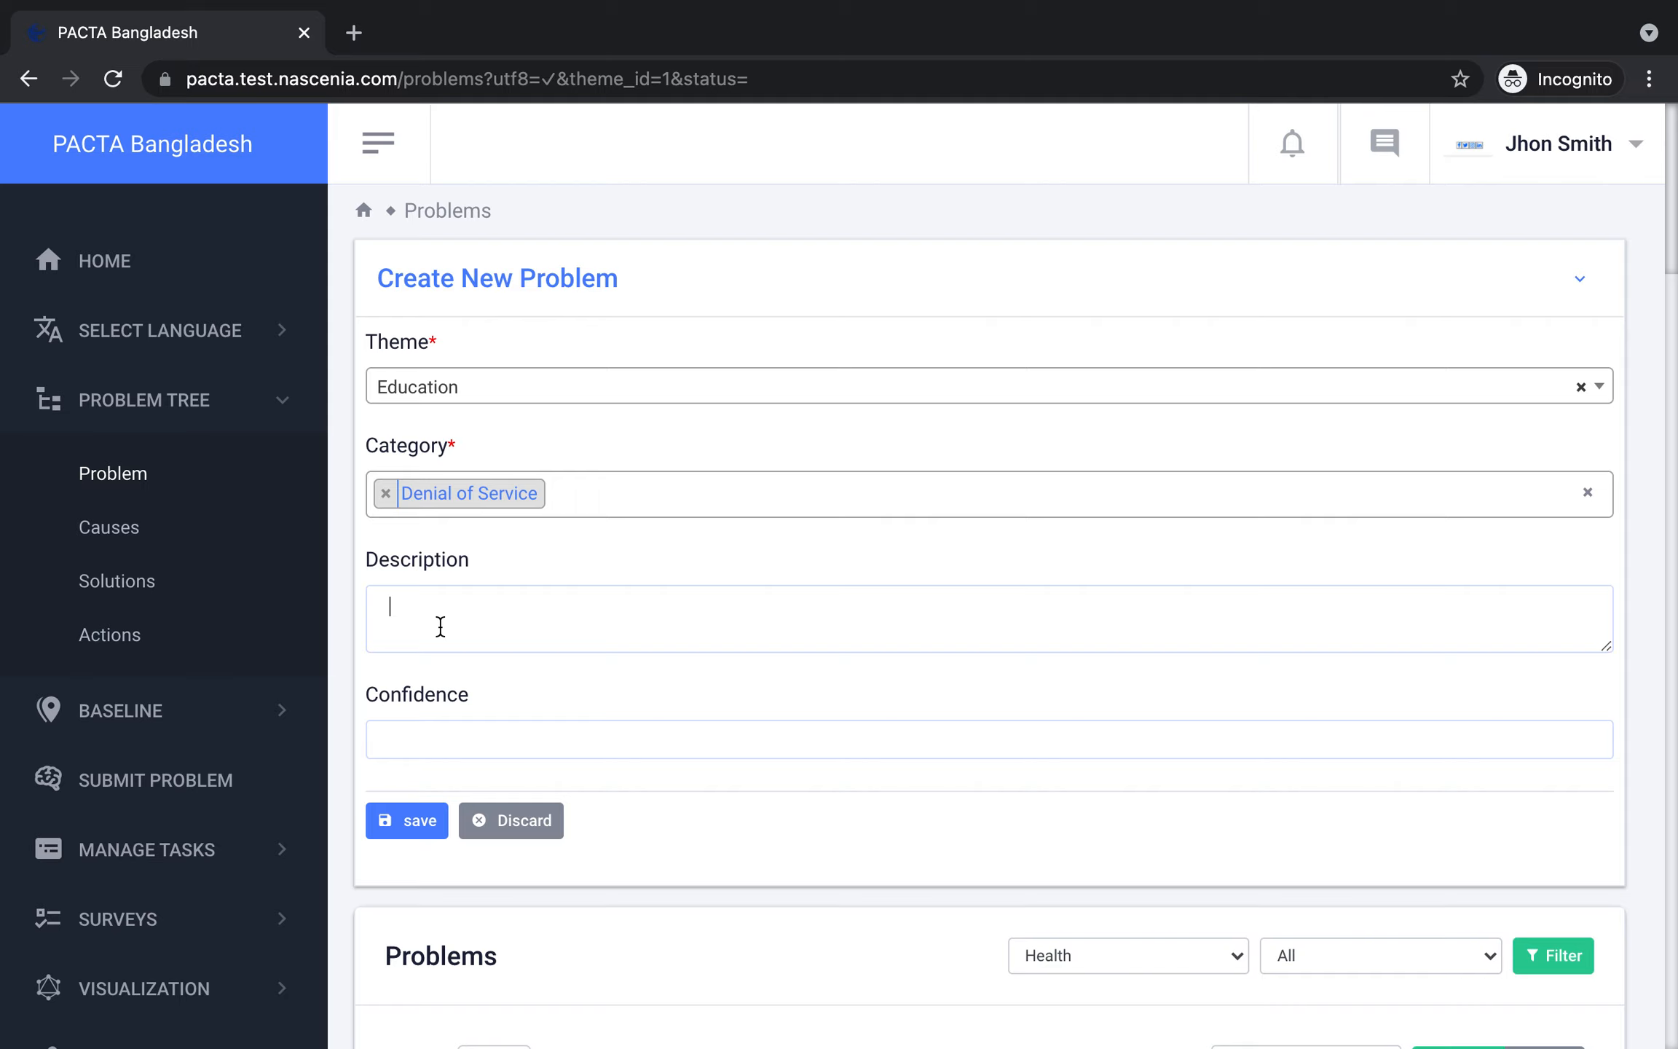
text(shor)
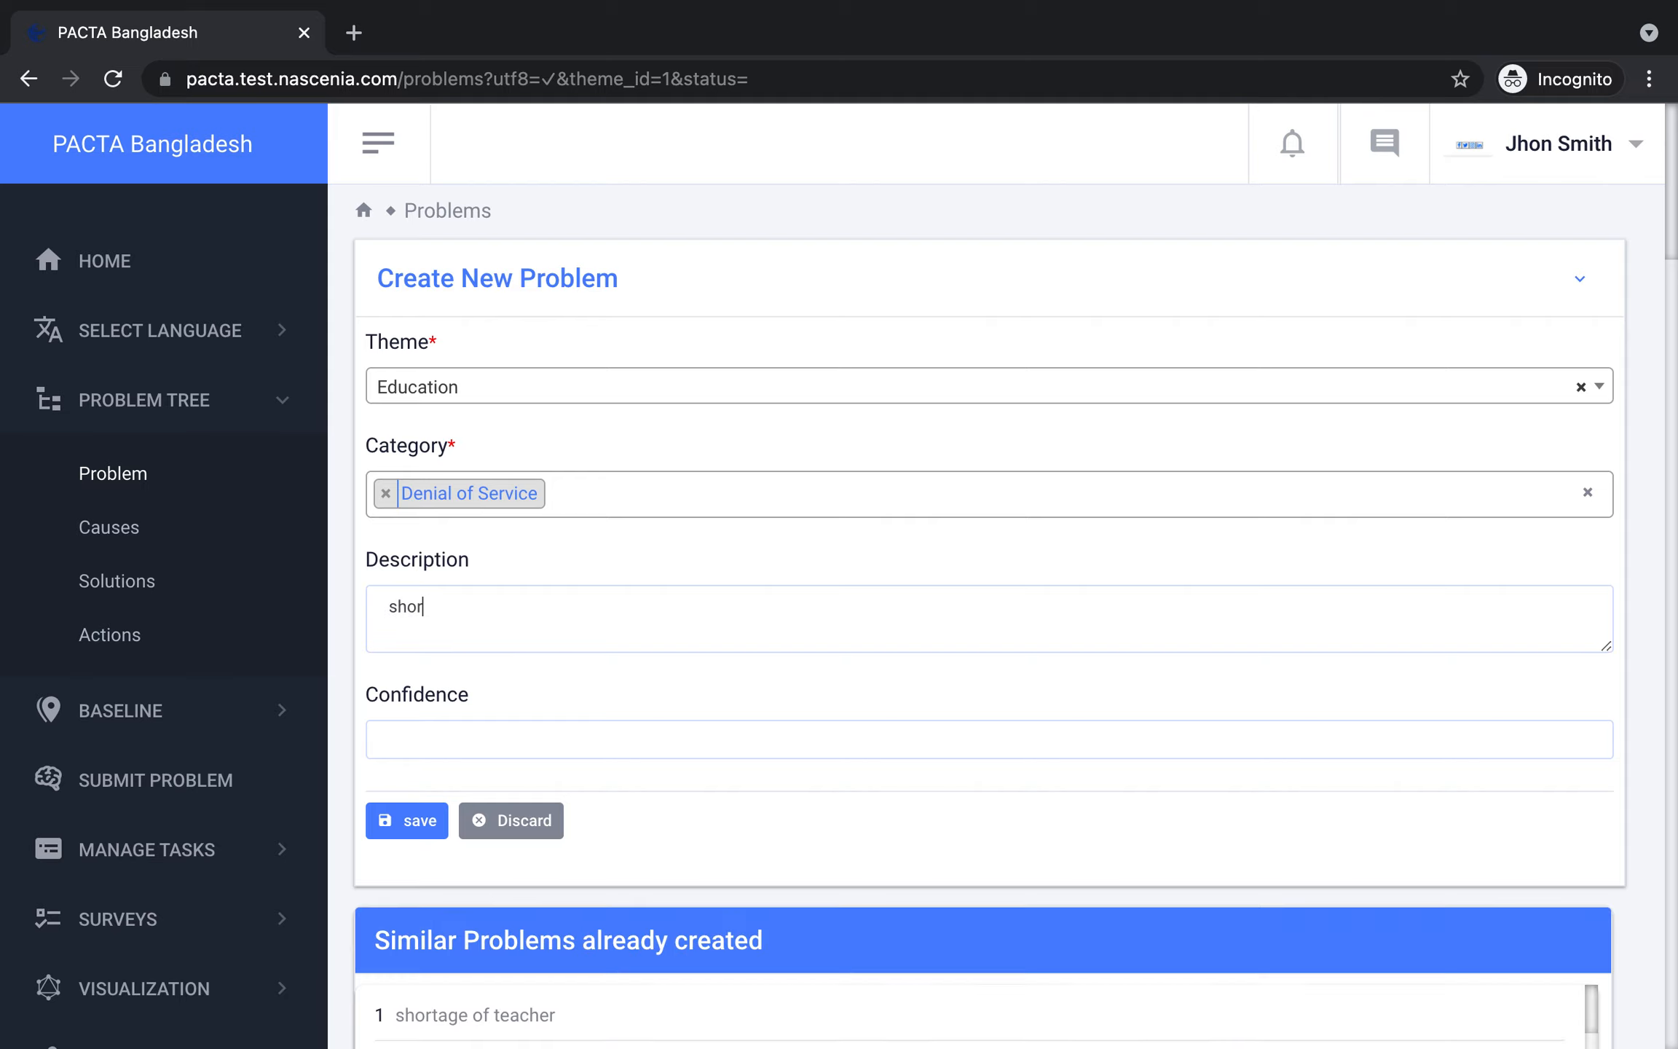
text(tage of teacher)
scroll(1580, 607, down, 4)
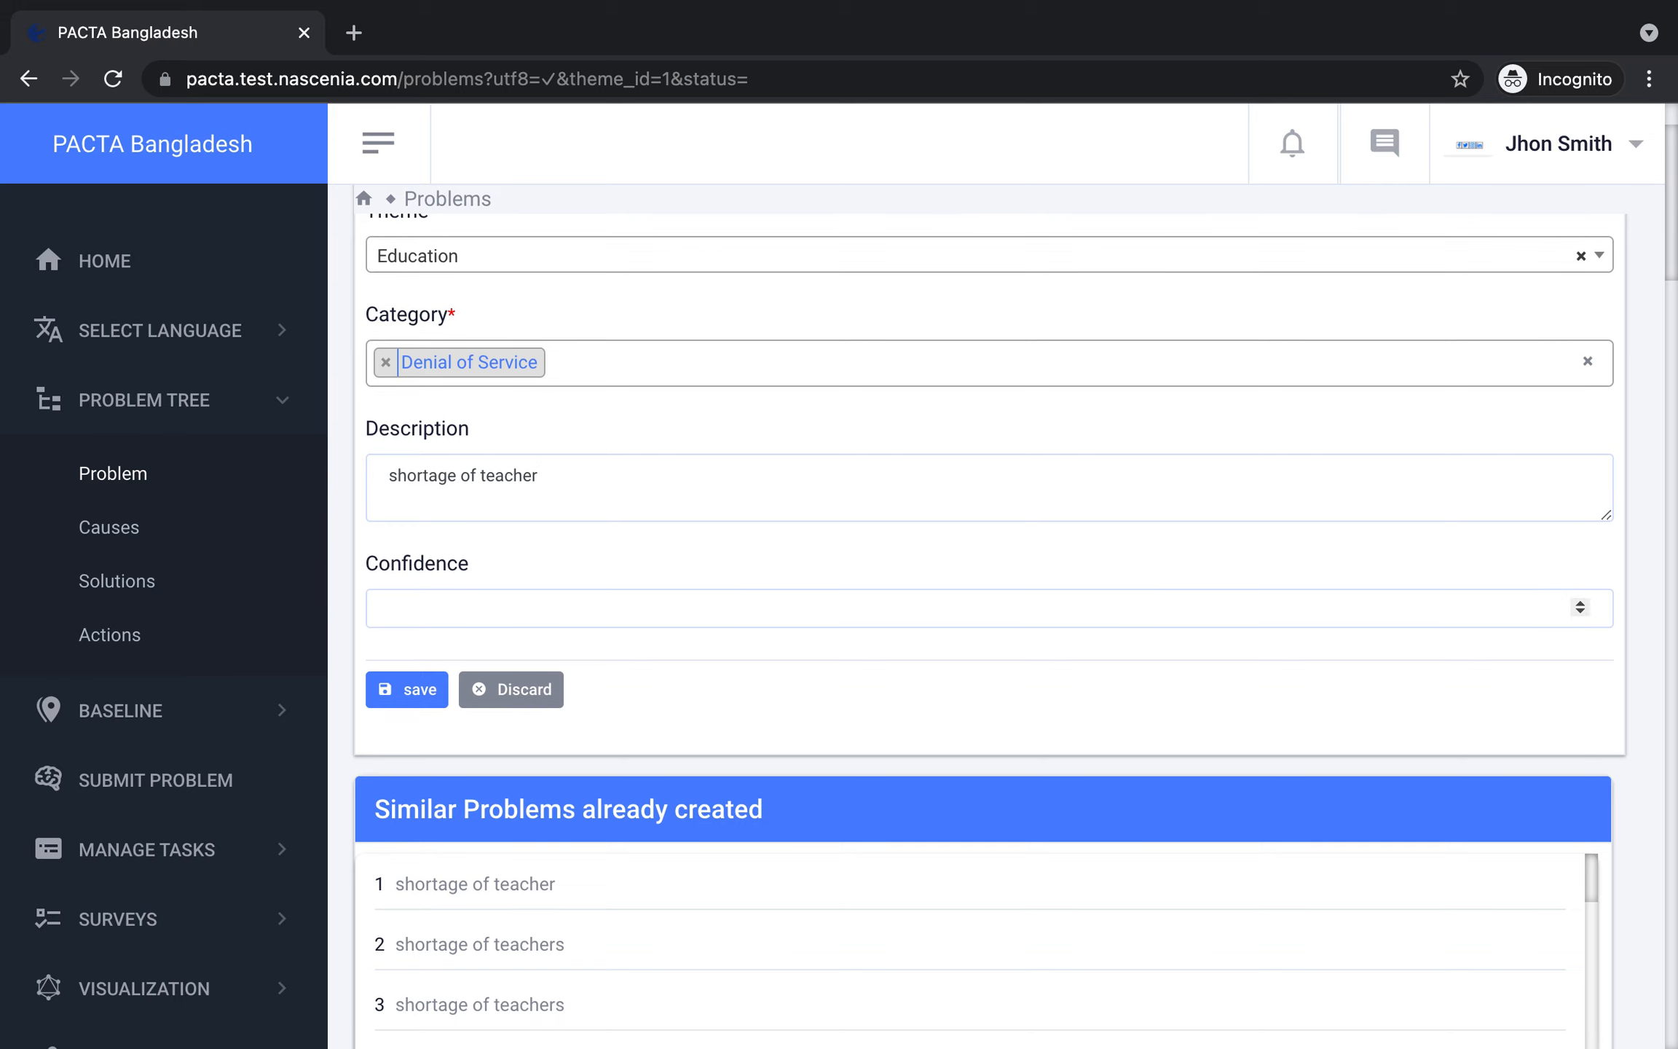
scroll(423, 518, down, 2)
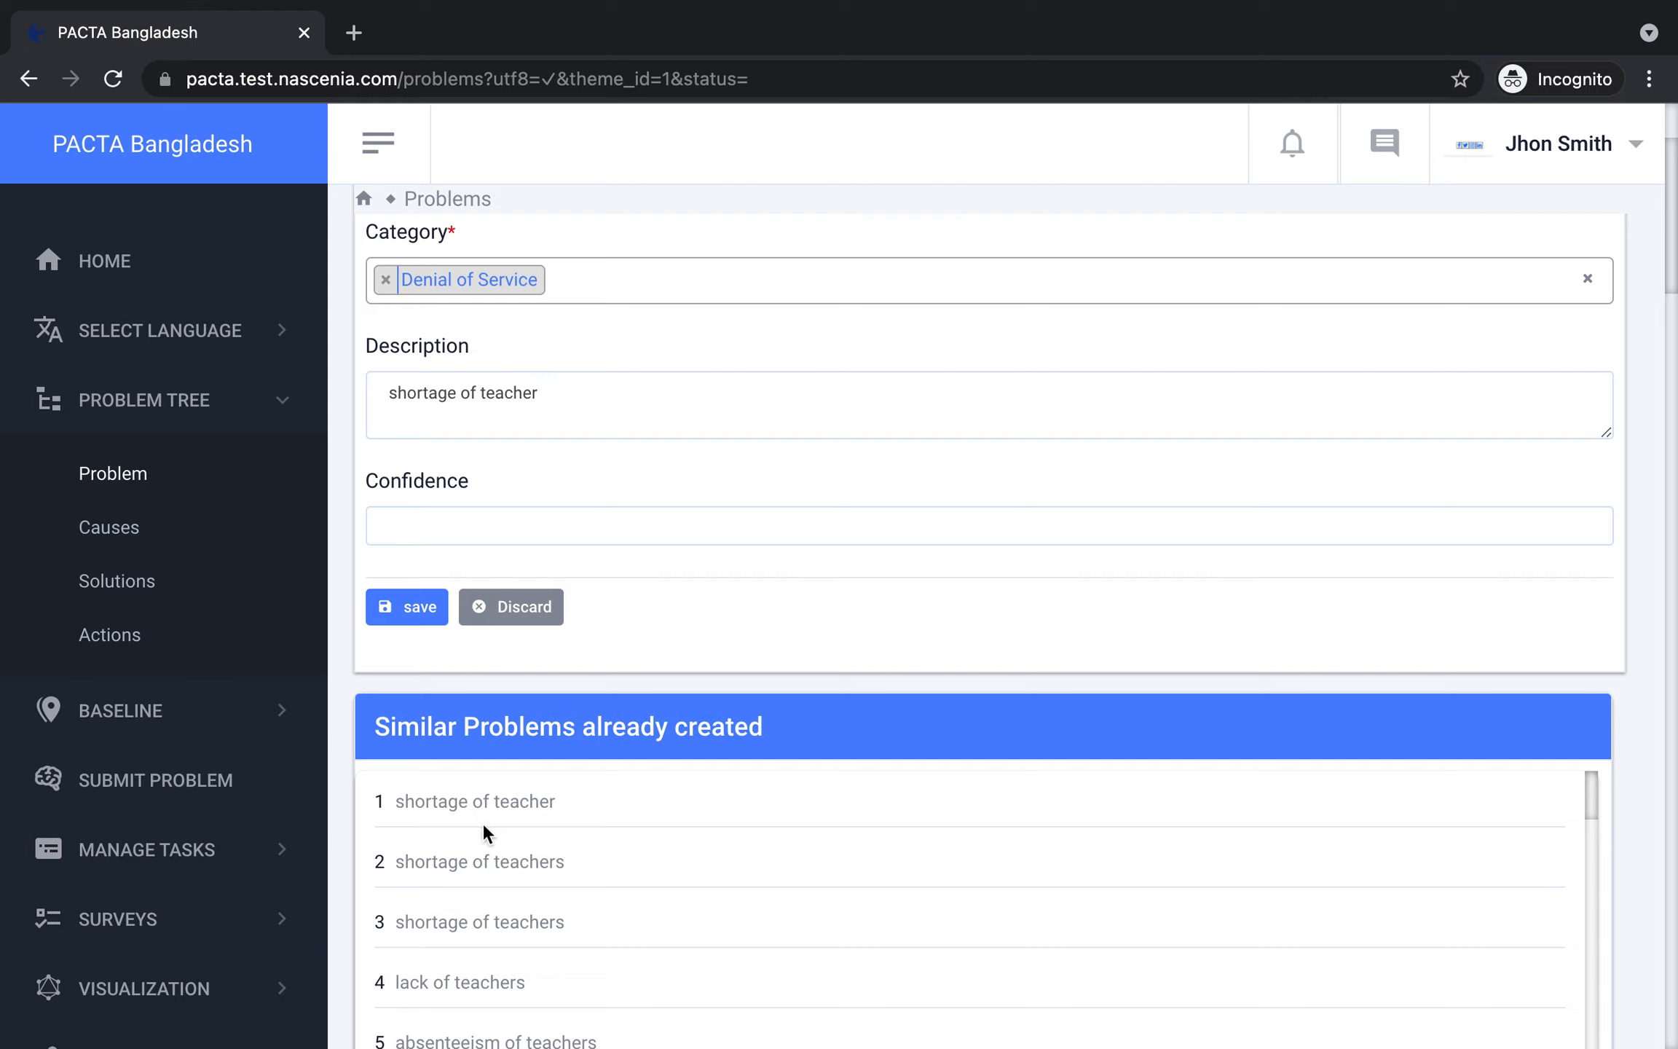
scroll(501, 870, down, 8)
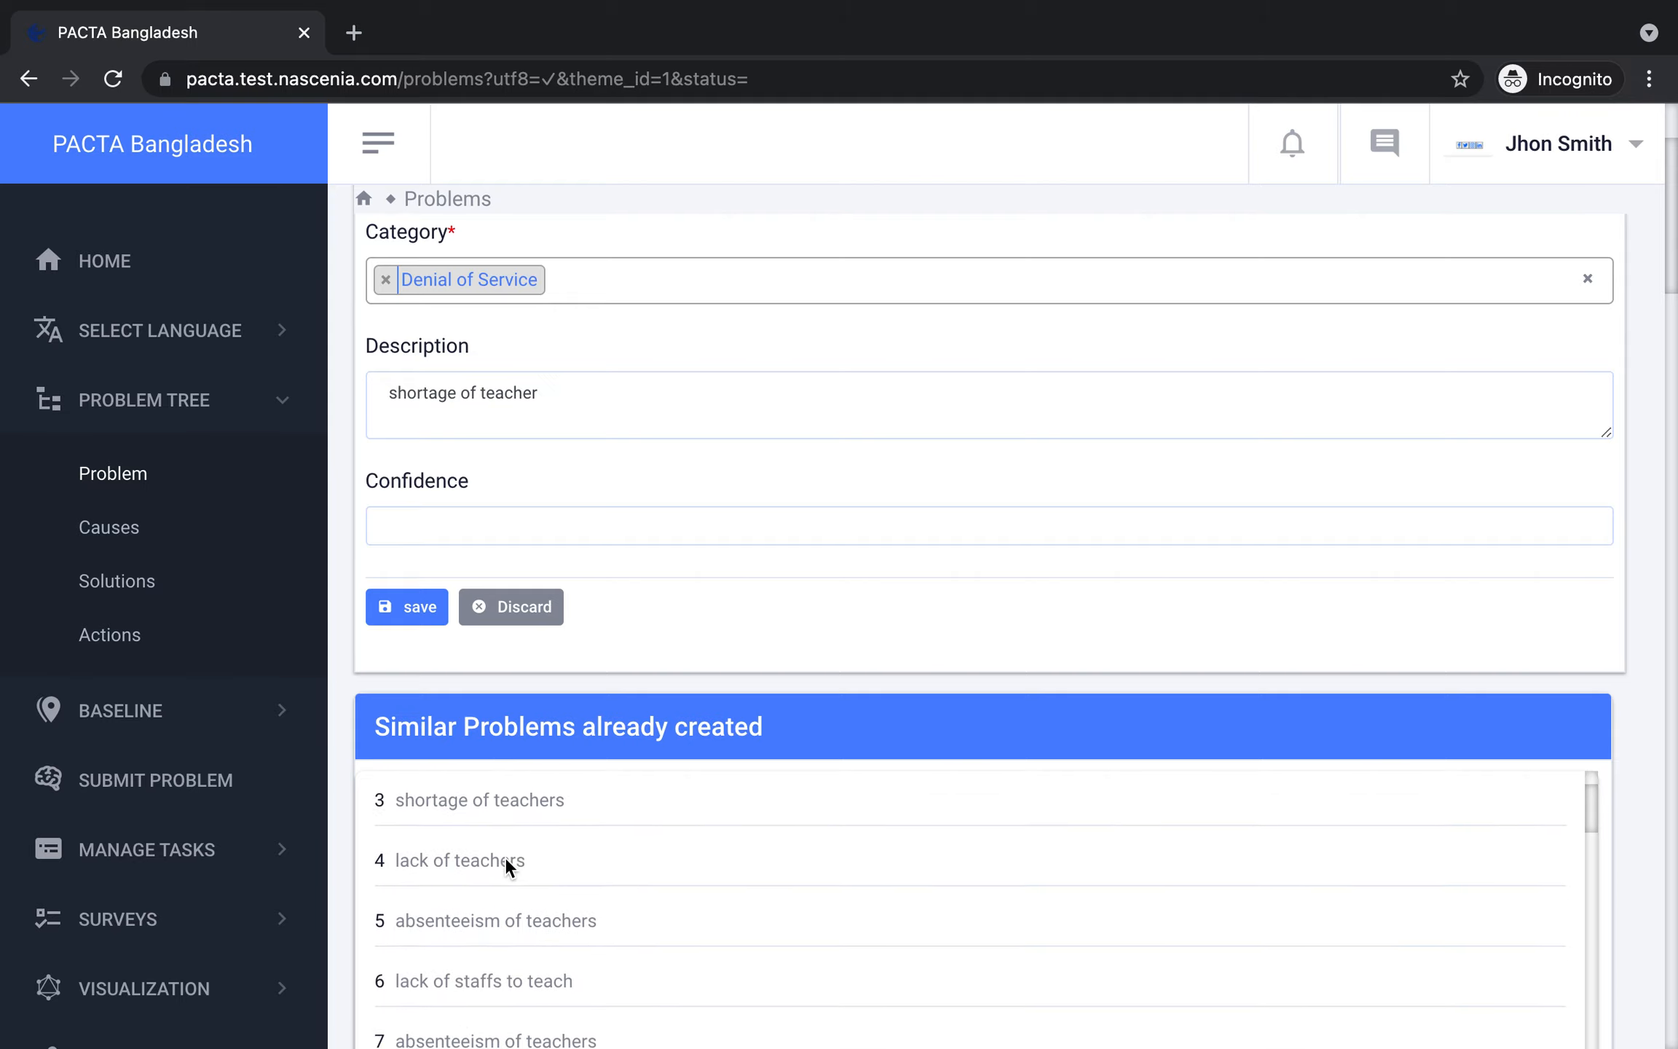
scroll(505, 856, down, 20)
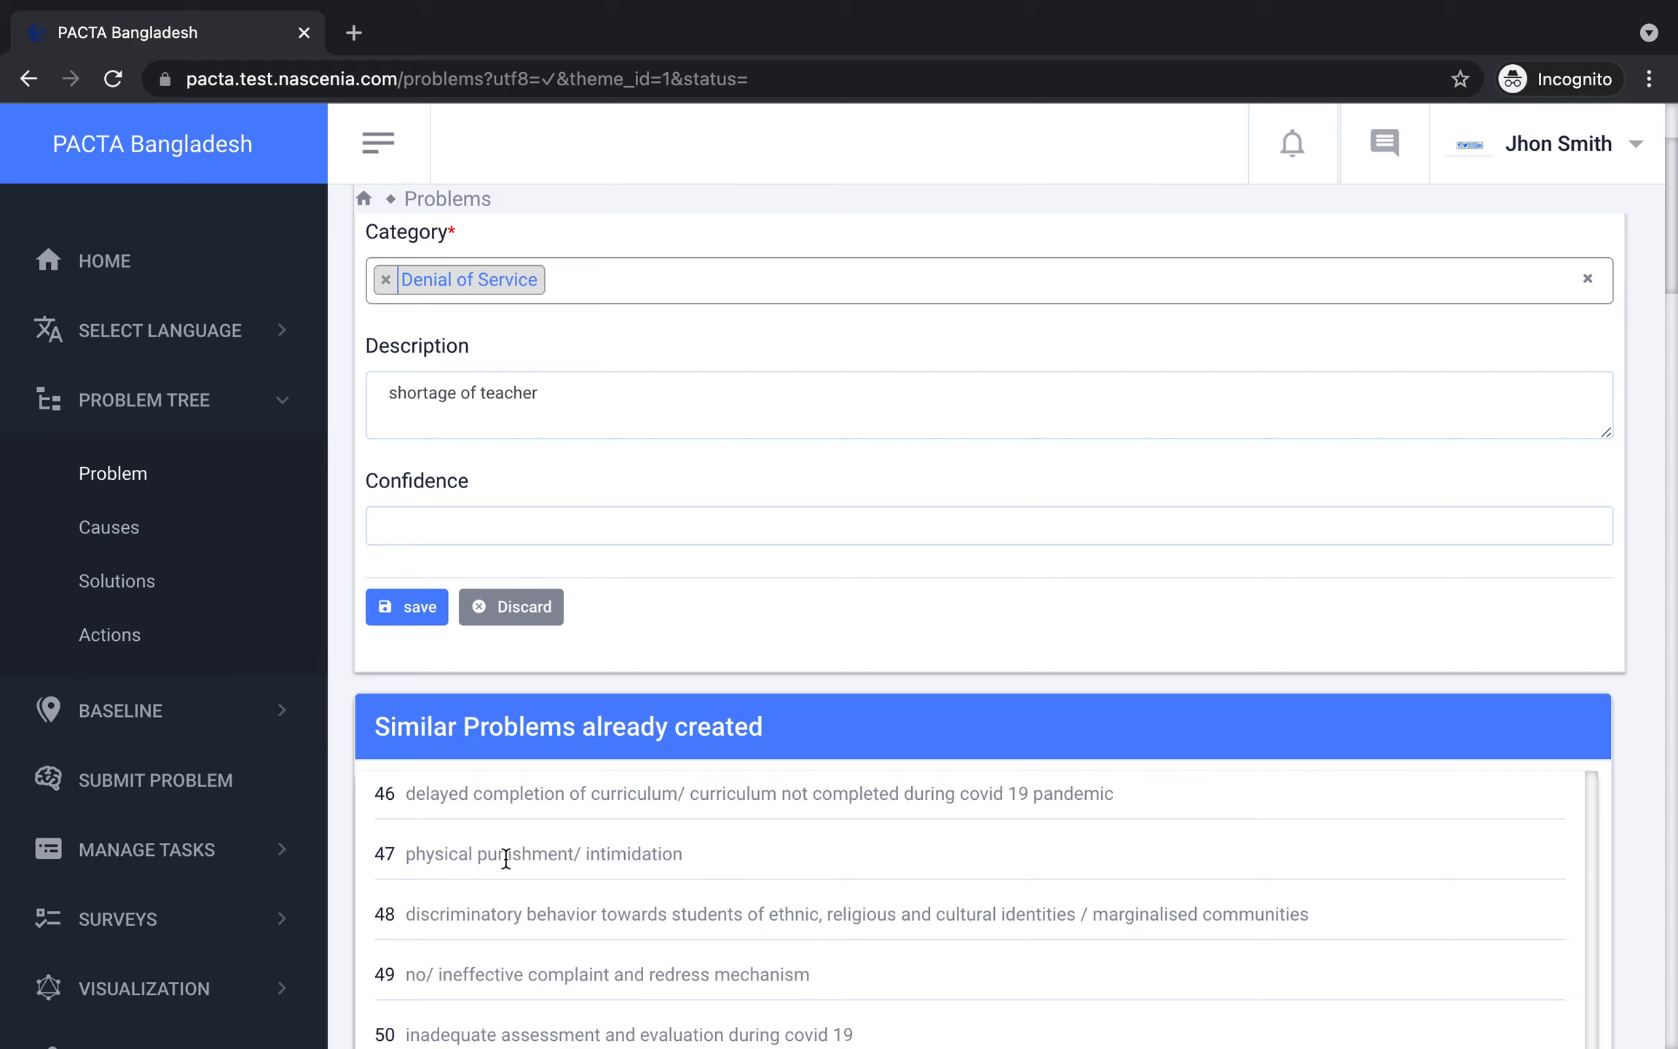
scroll(462, 834, up, 20)
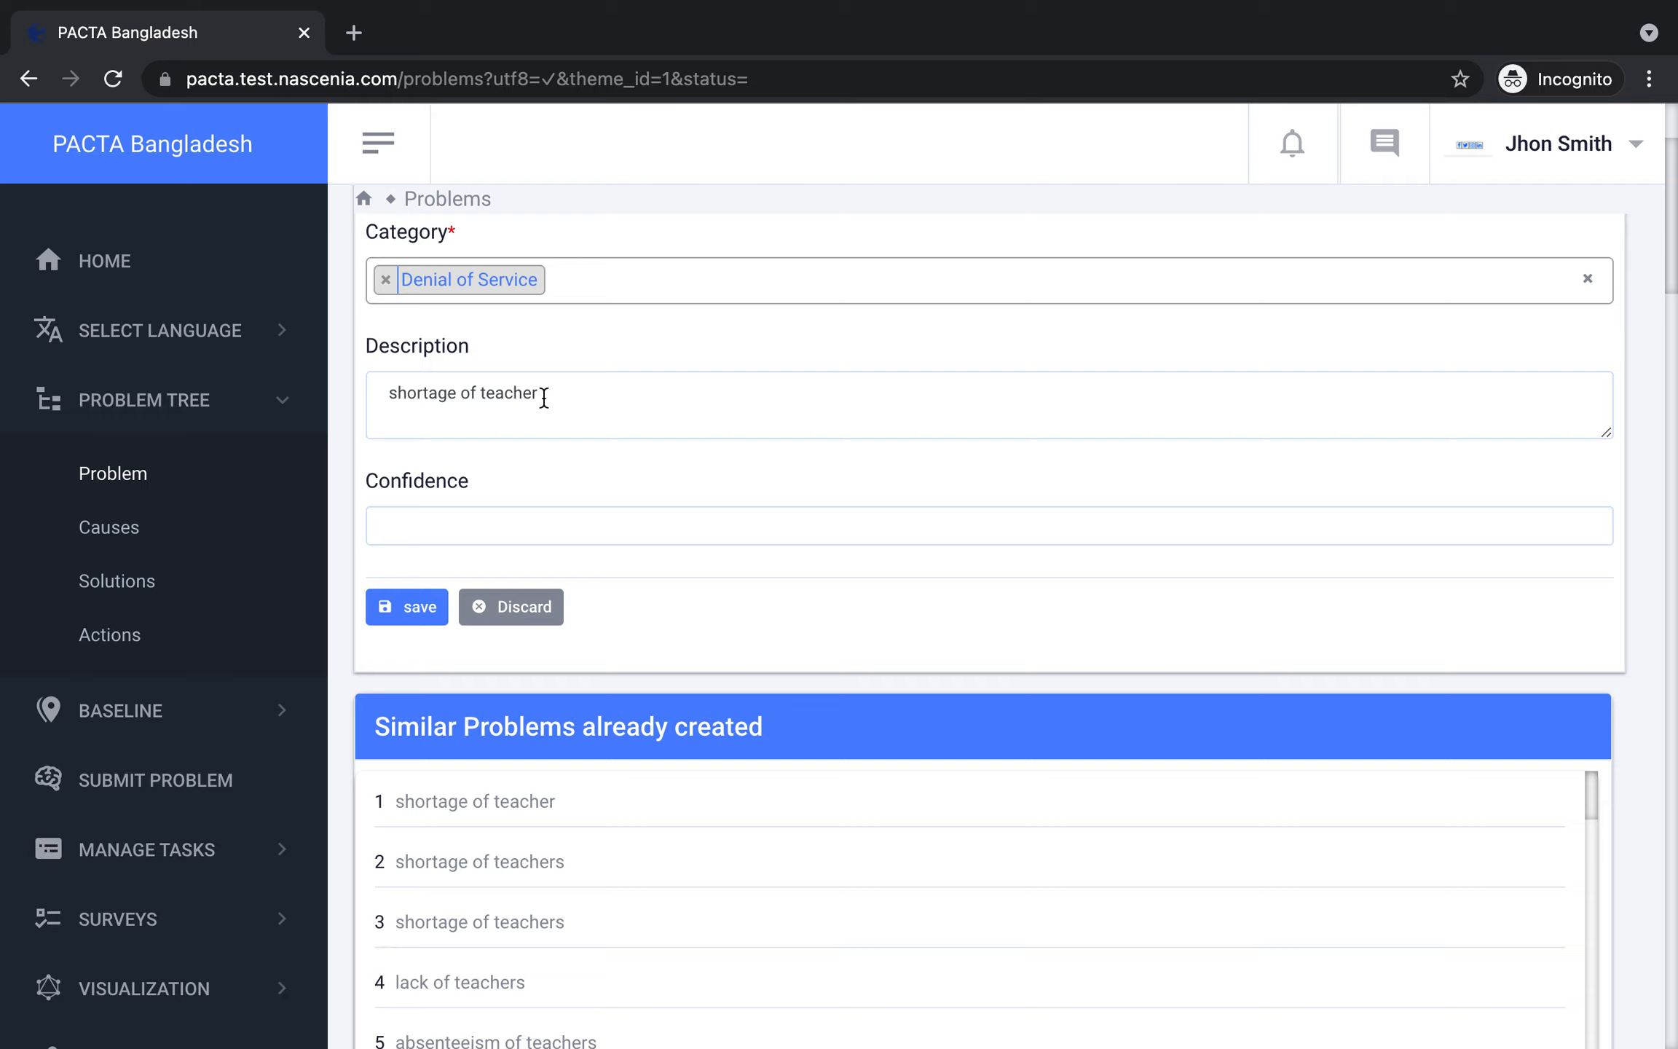
Replace the new problem's description with "this is going to be a new item".
drag(543, 397, 378, 399)
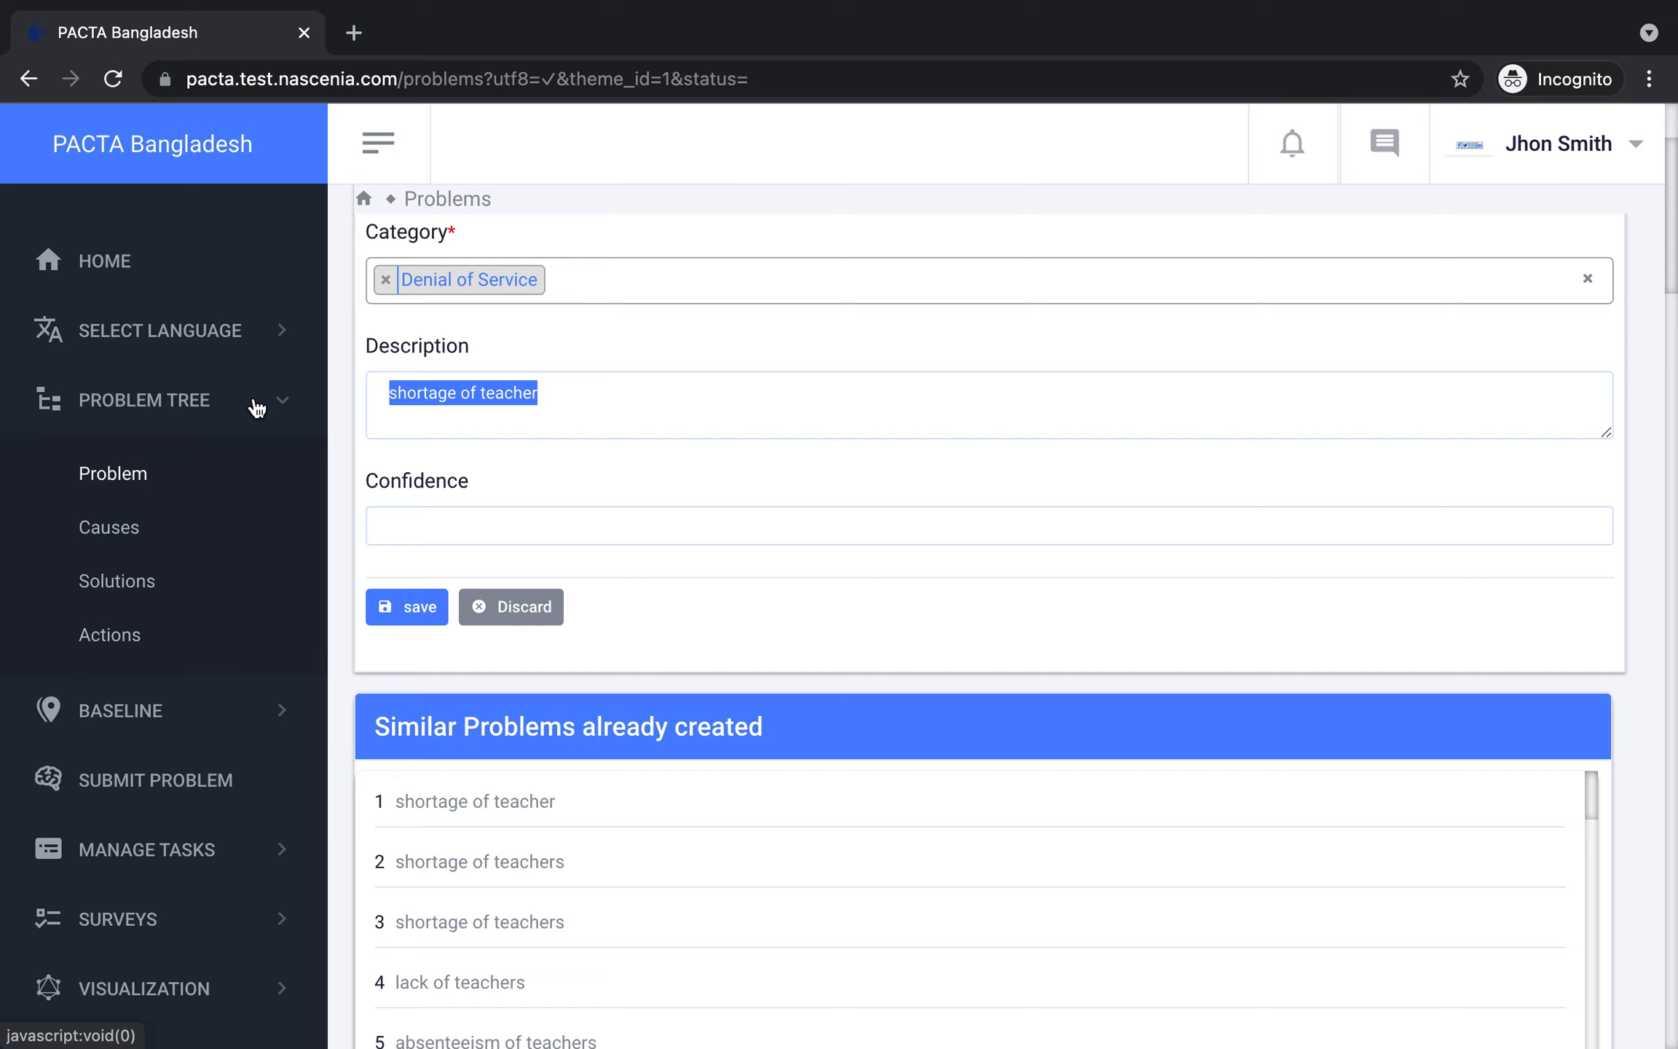
text(this o)
key(BackSpace)
text(is going to )
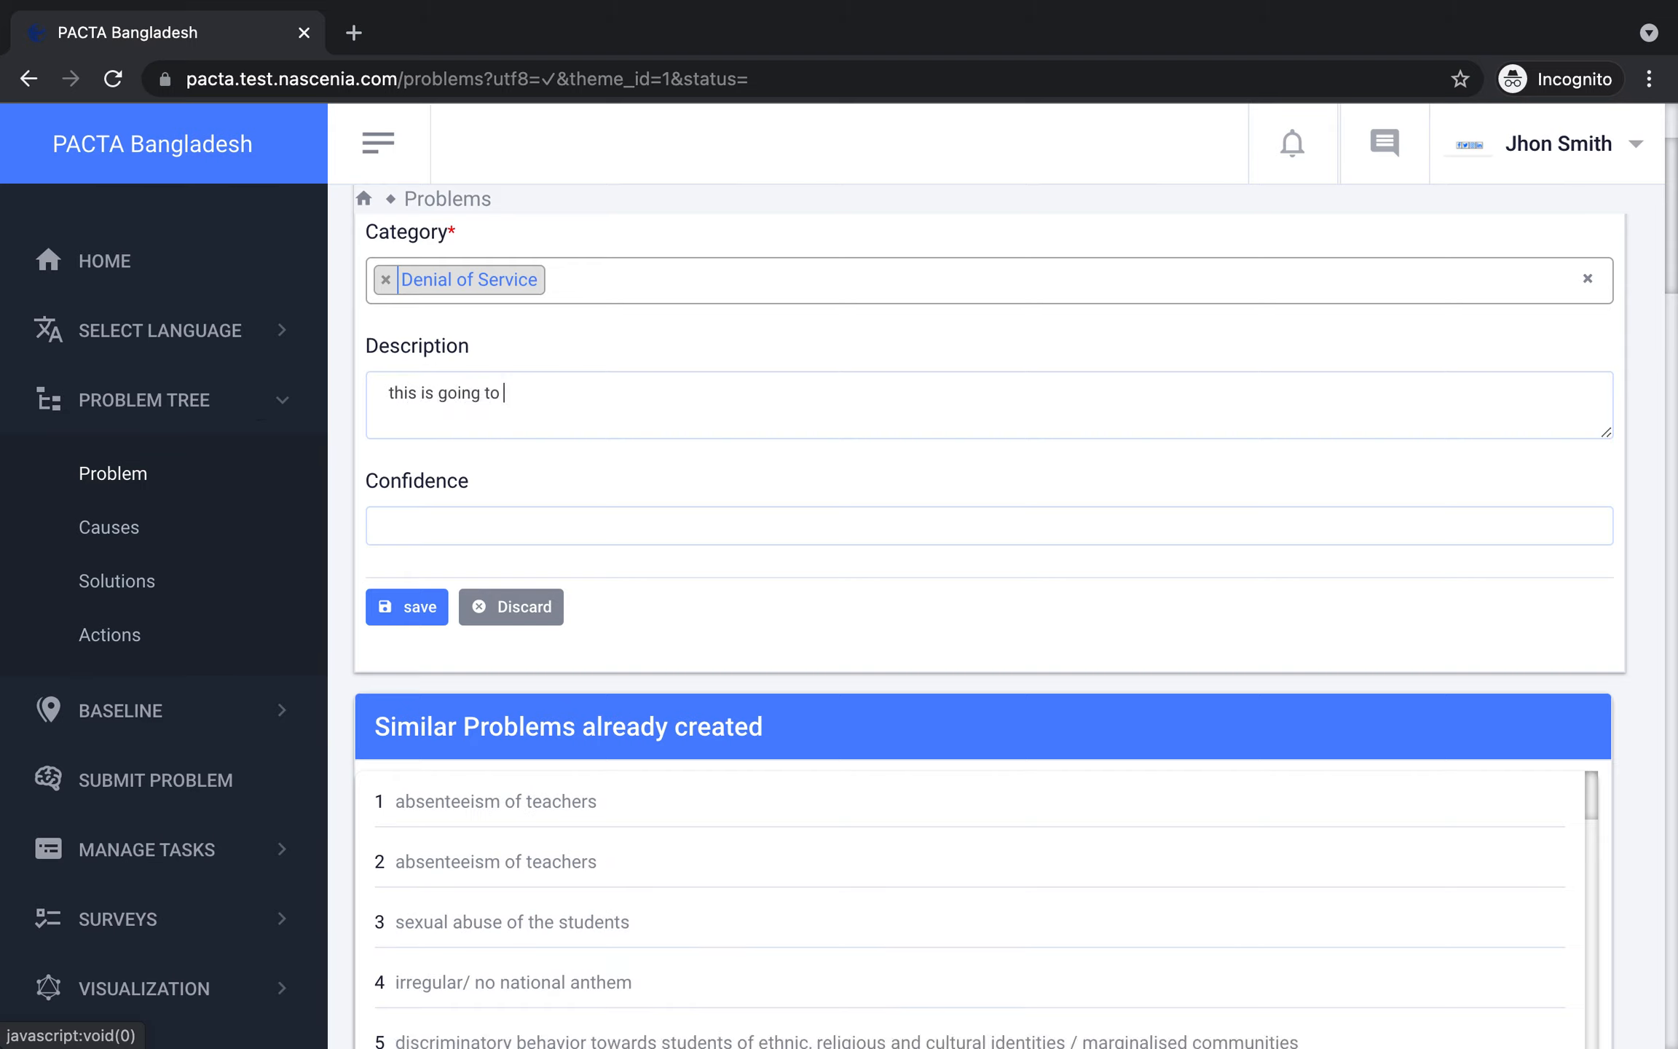
text(be a new problem)
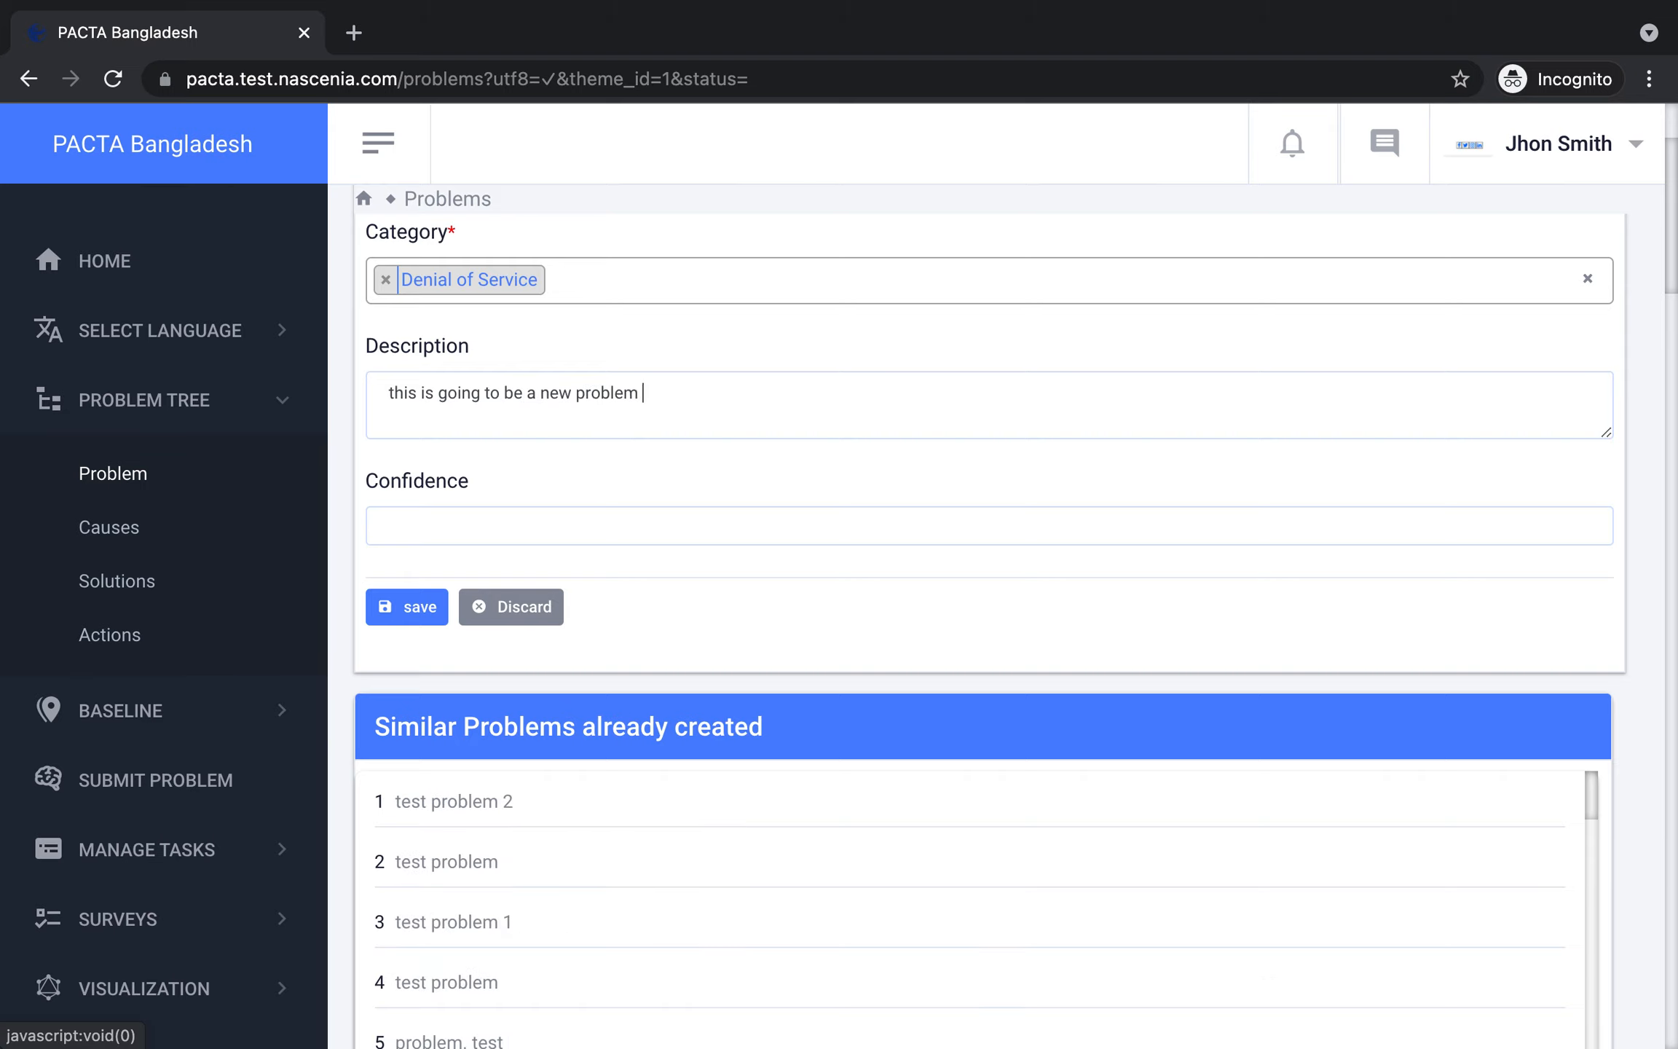
key(BackSpace)
key(BackSpace)
key(BackSpace)
key(BackSpace)
key(BackSpace)
key(BackSpace)
key(BackSpace)
key(BackSpace)
text(item)
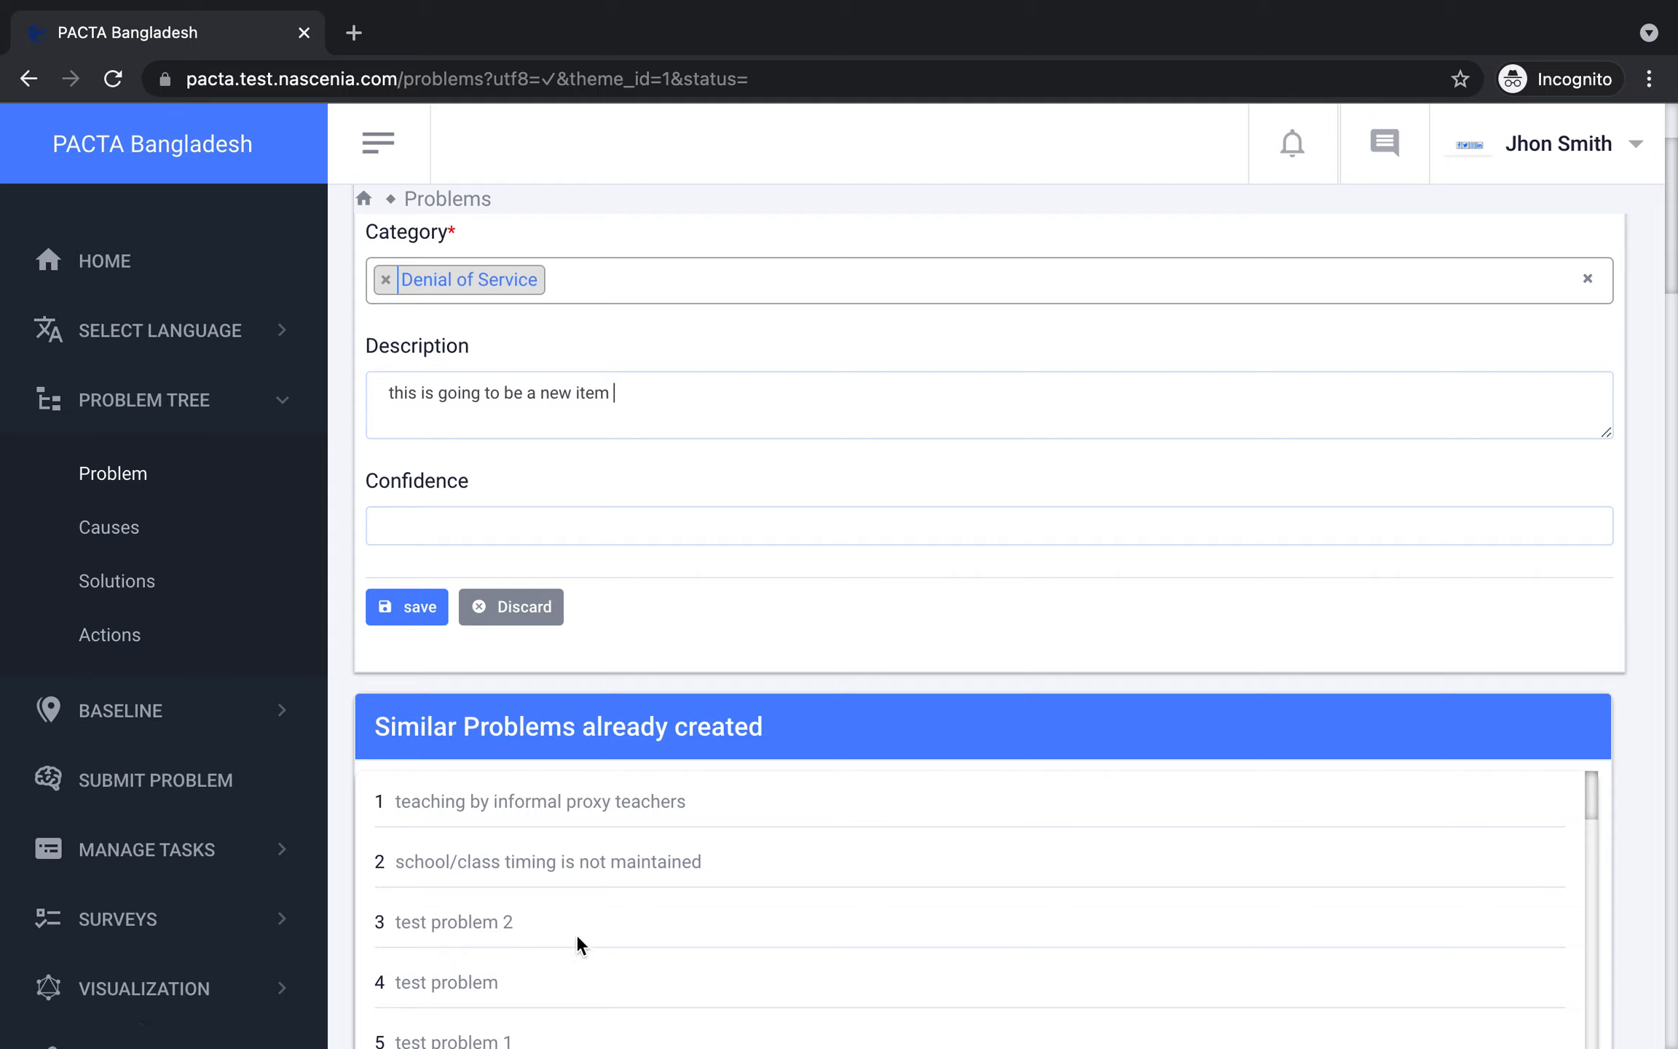
Check the similar problems, set the confidence to 25 and save the new problem.
scroll(576, 934, down, 3)
scroll(576, 941, down, 5)
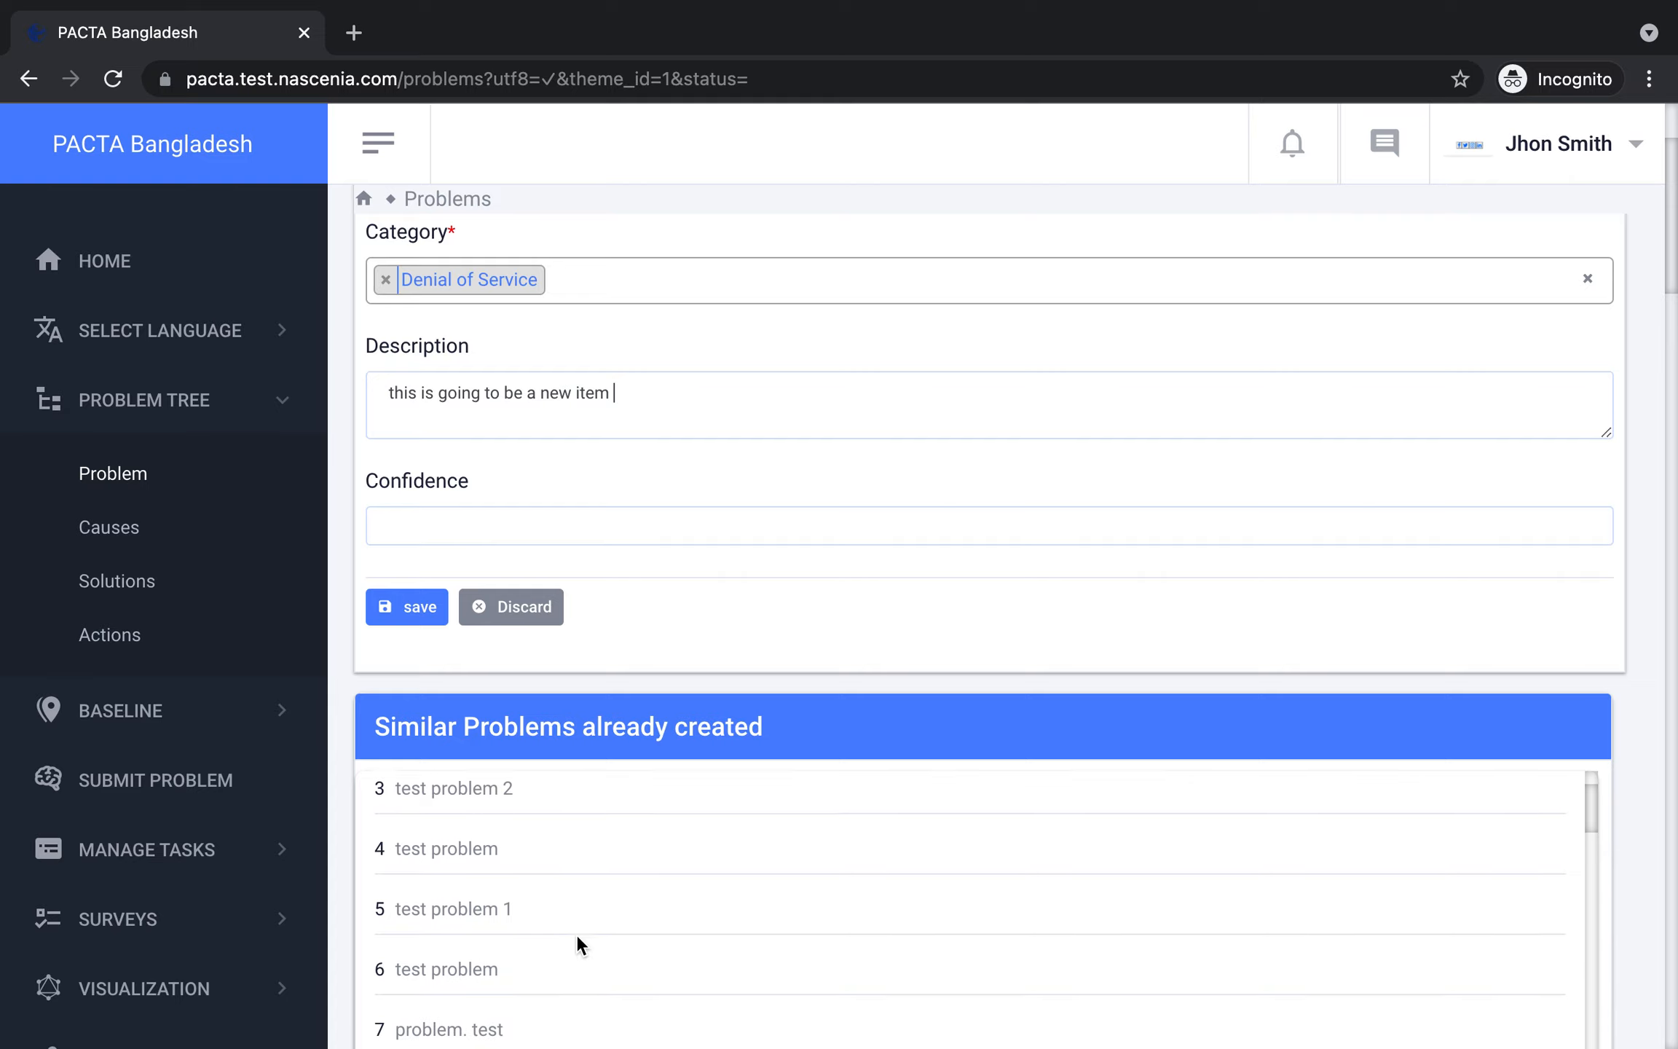
scroll(575, 934, down, 10)
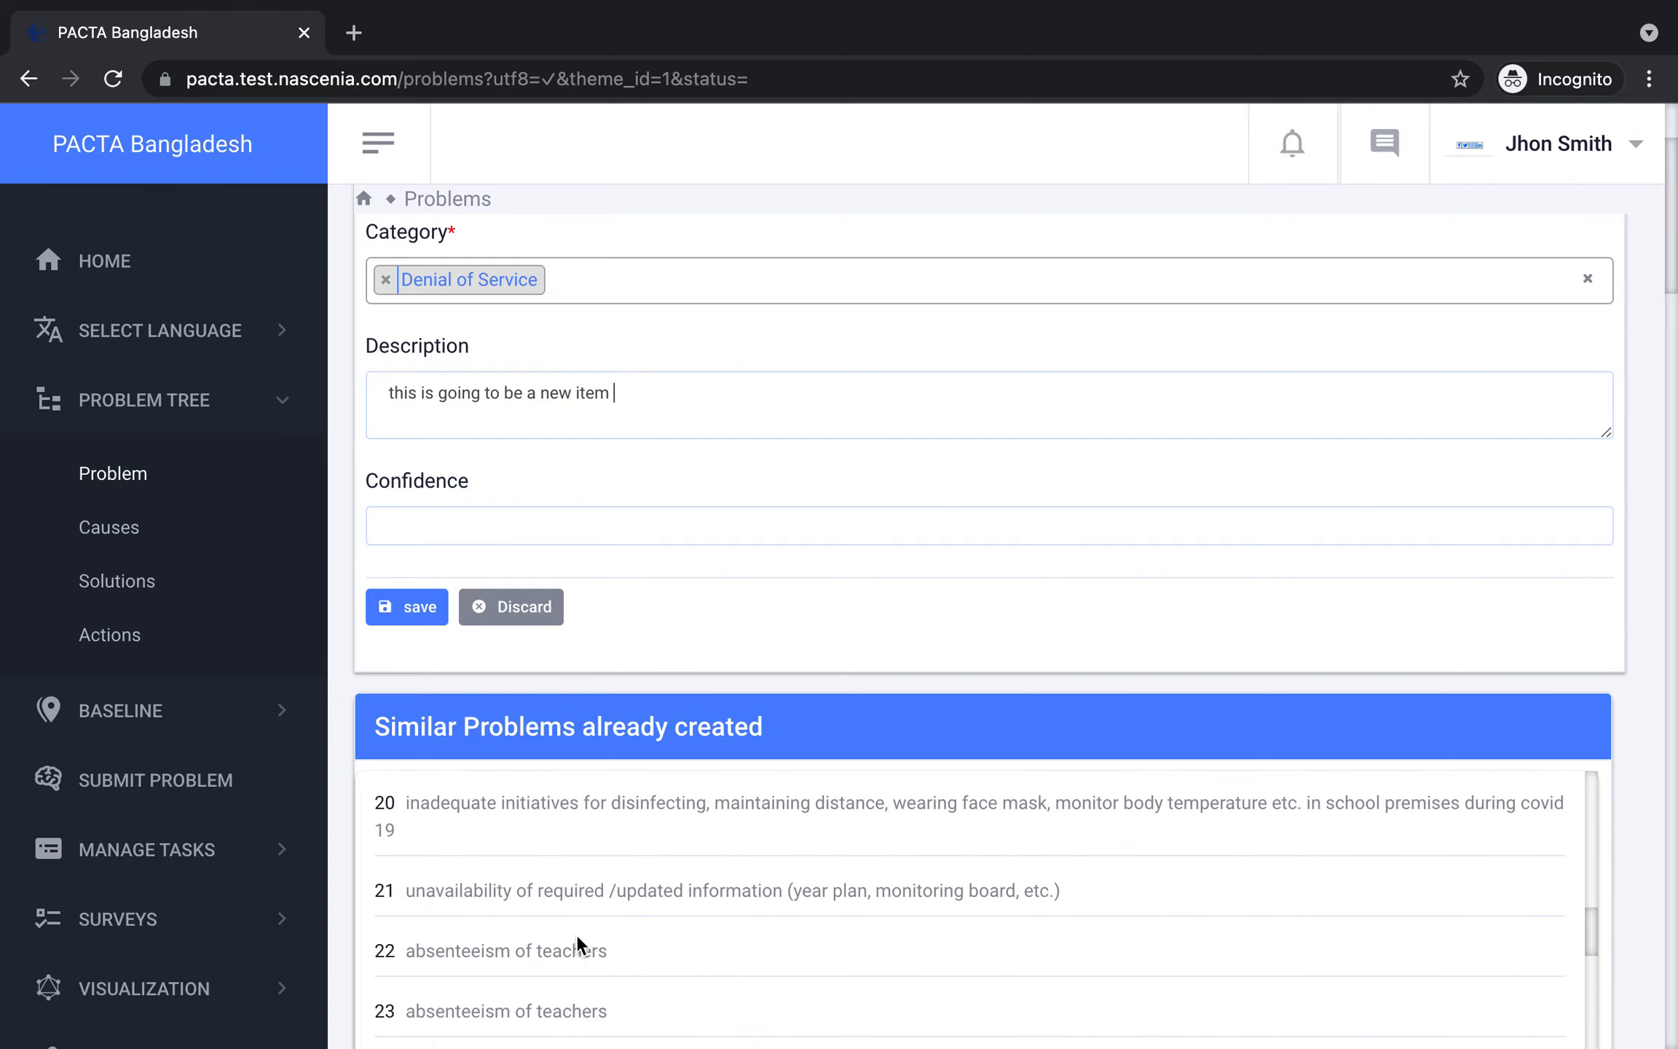
scroll(561, 887, up, 15)
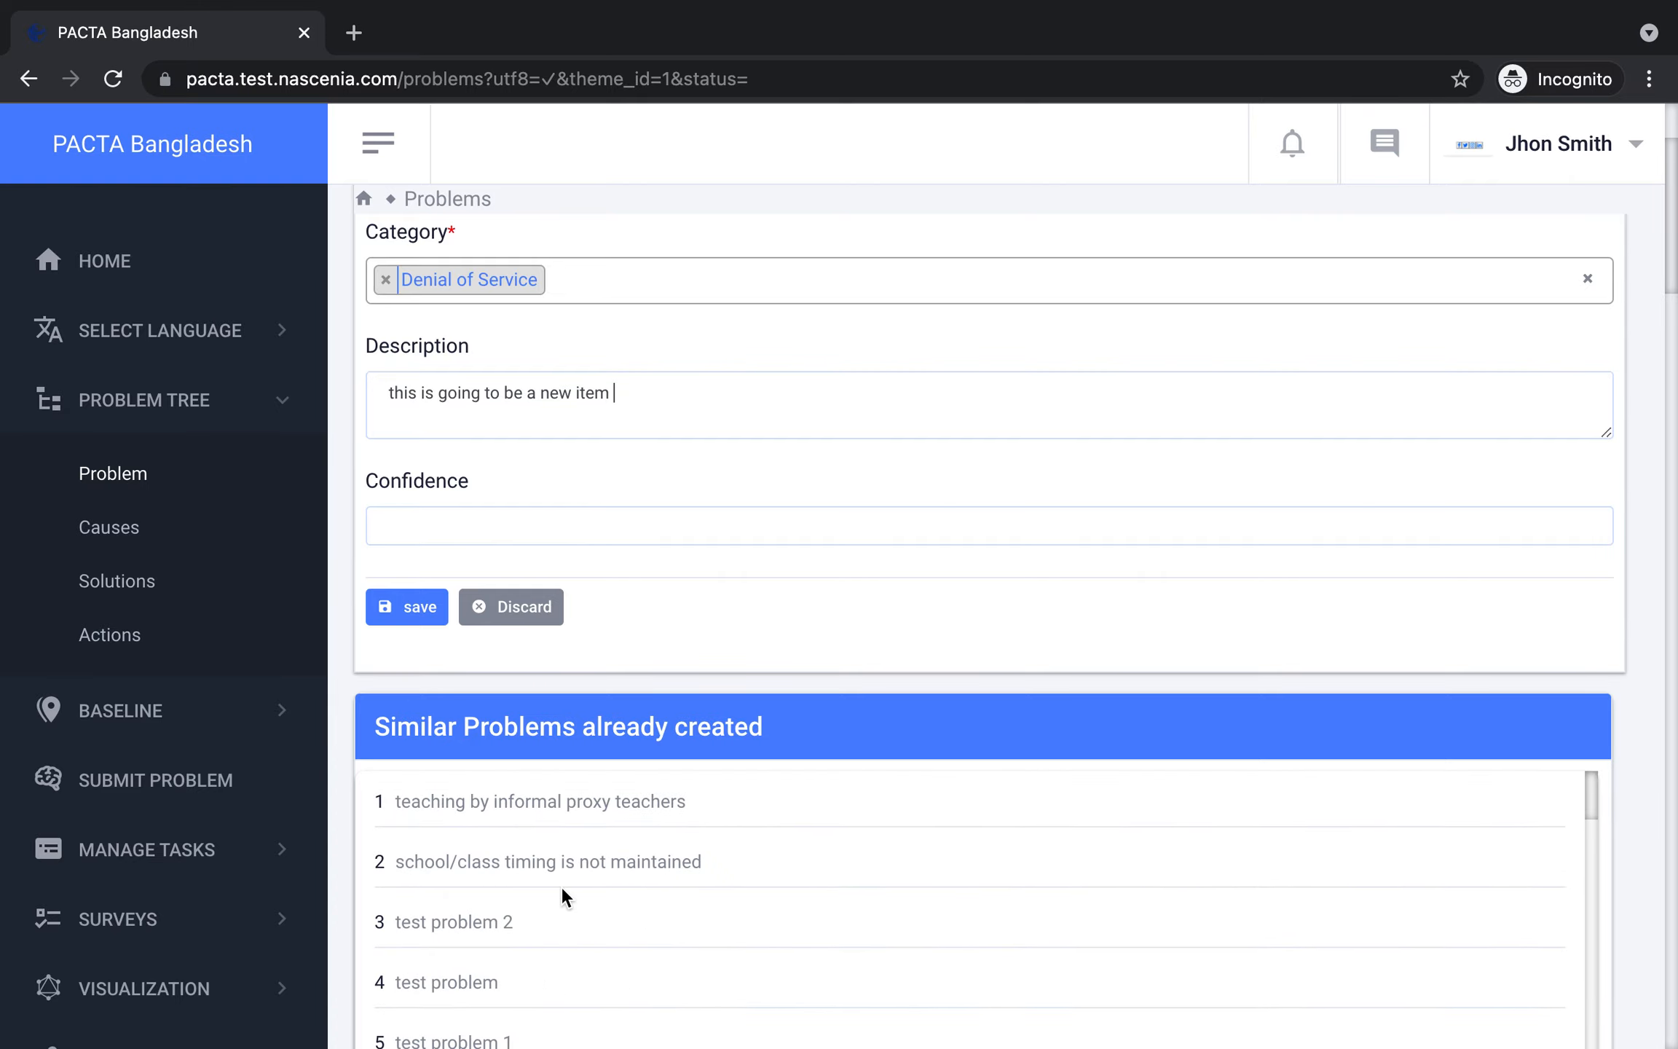
click(513, 534)
text(25)
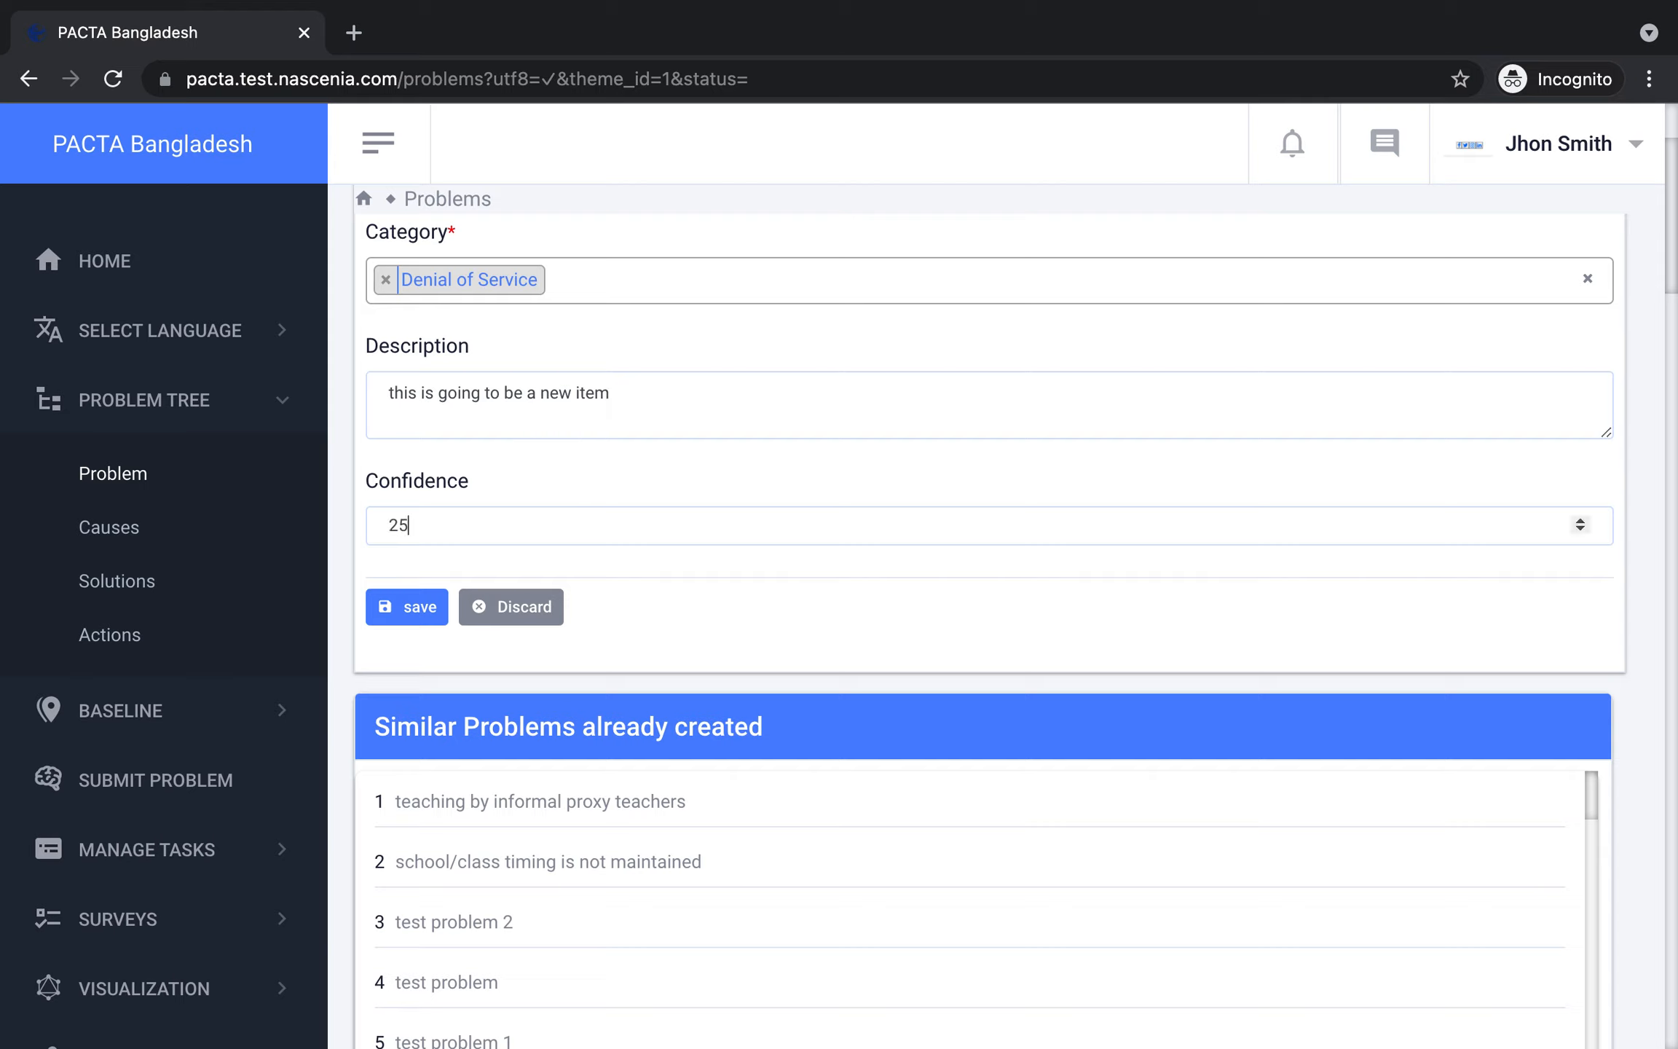
click(421, 609)
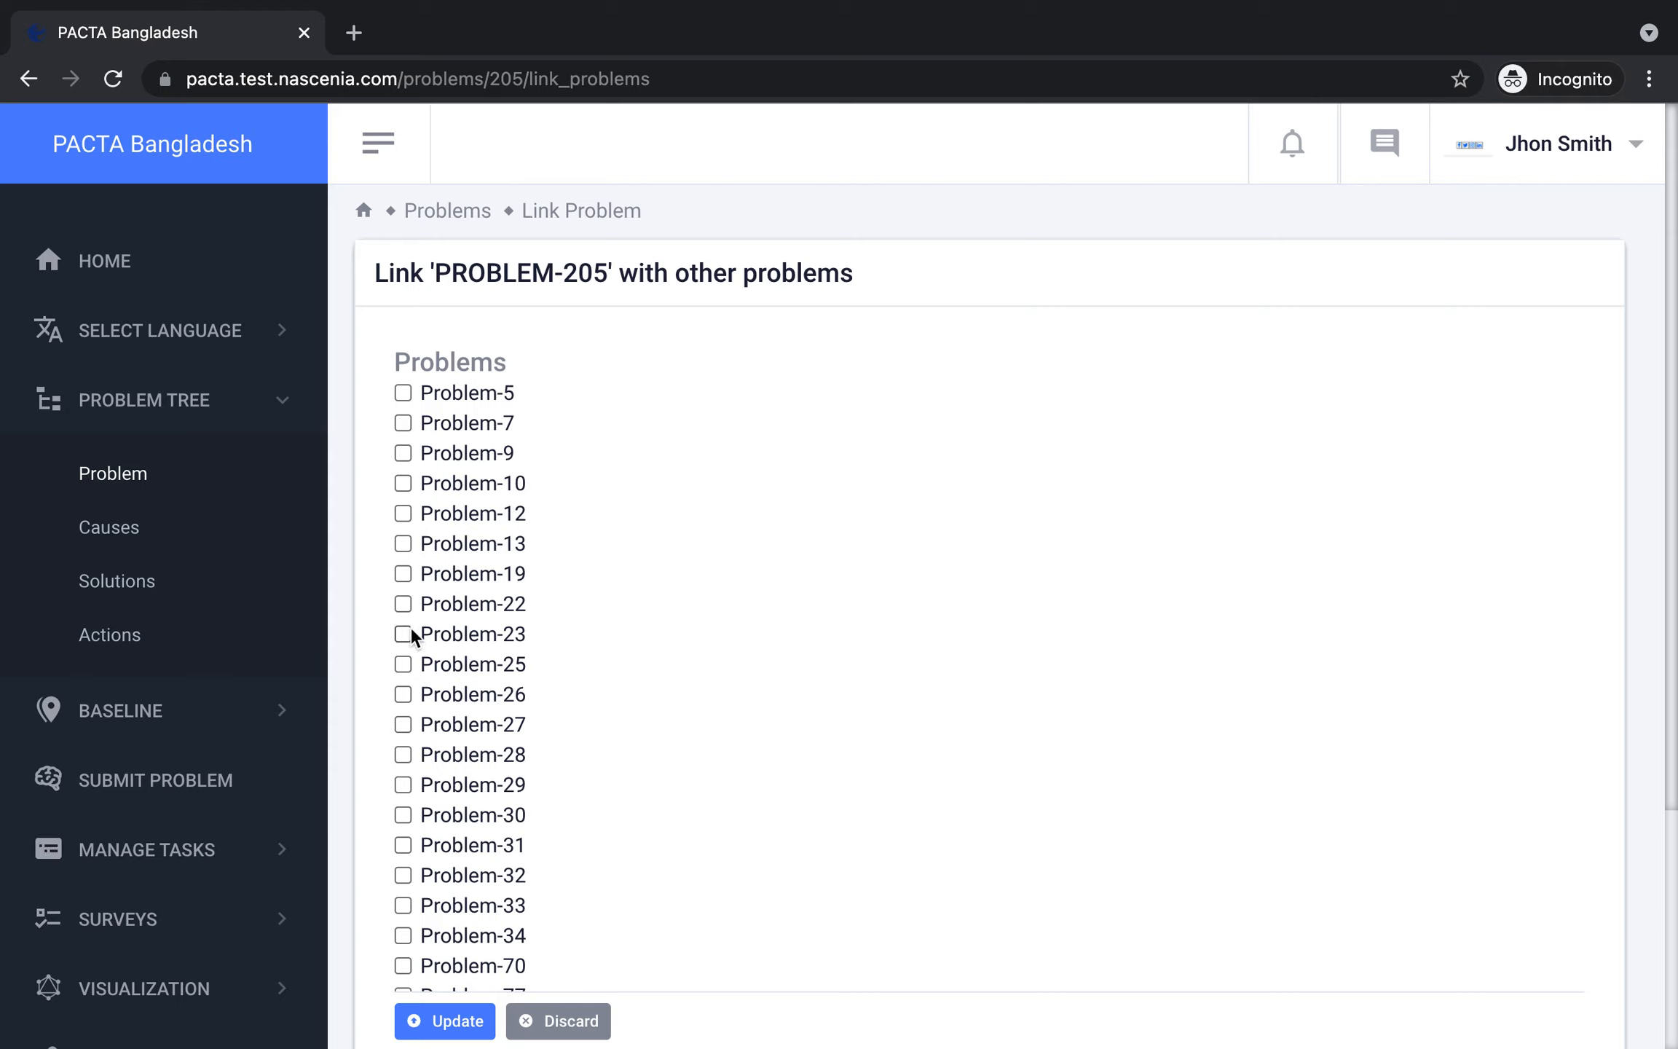
Update the newly created problem's links to other problems and view its entry in the problems list.
click(441, 1029)
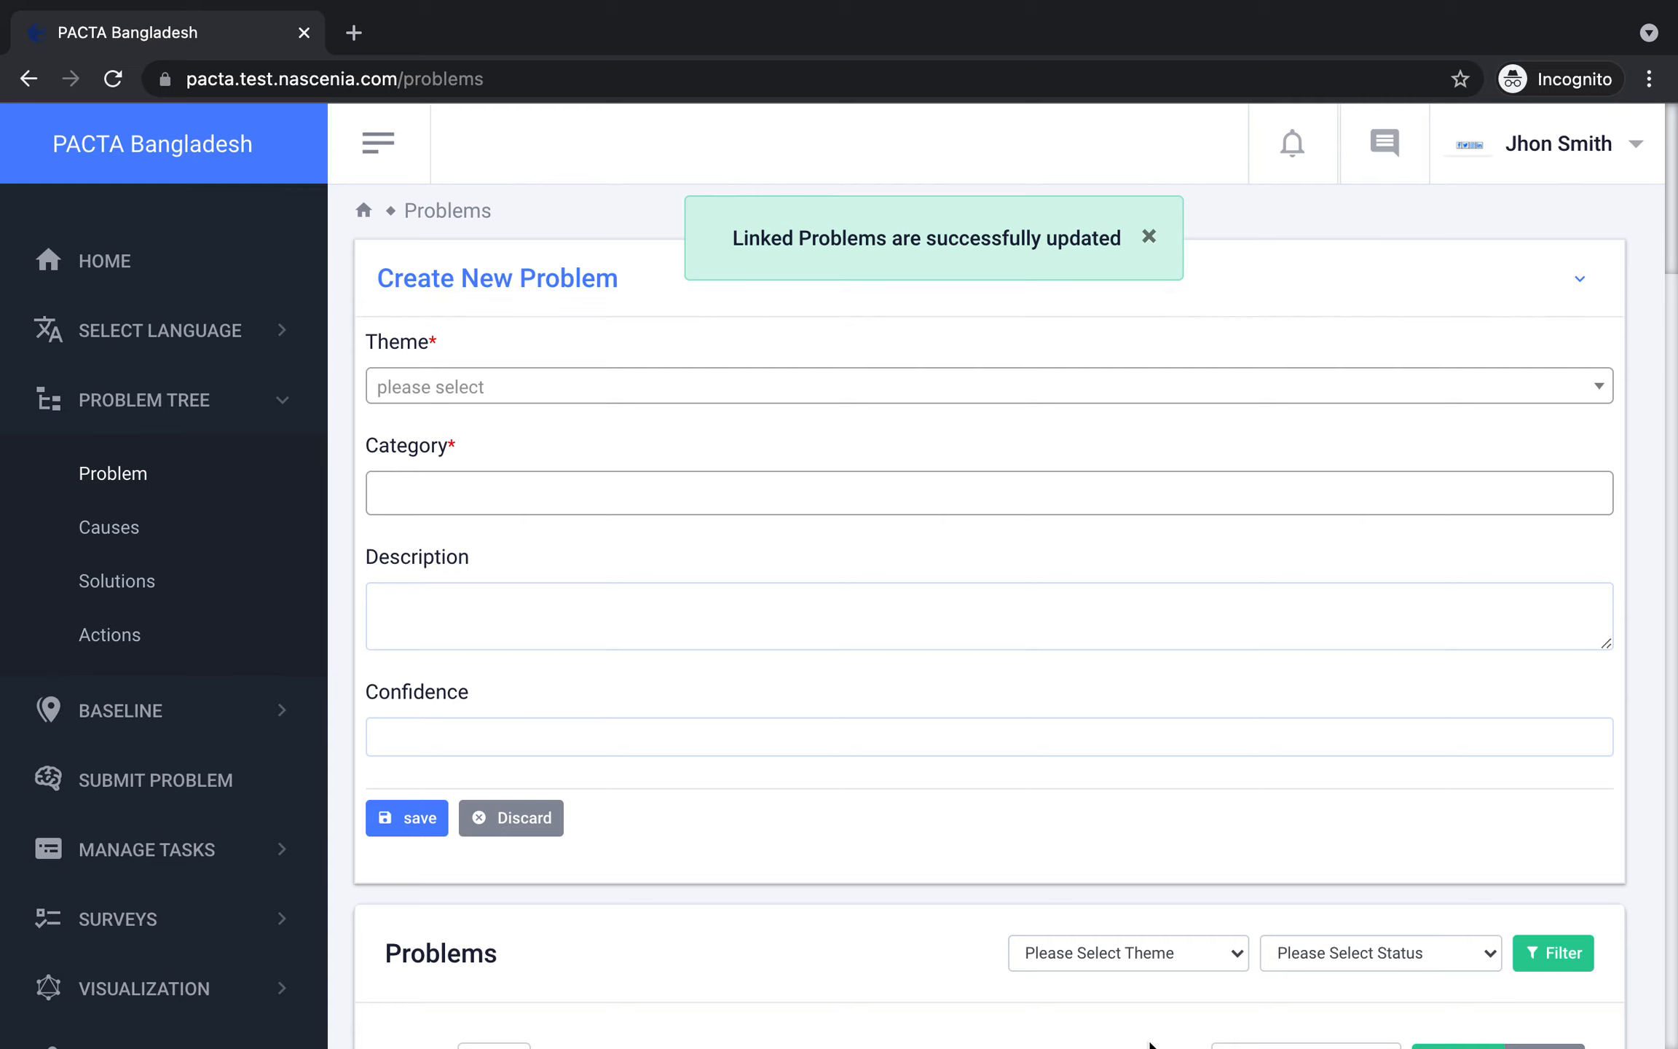
scroll(646, 731, down, 10)
scroll(646, 734, down, 1)
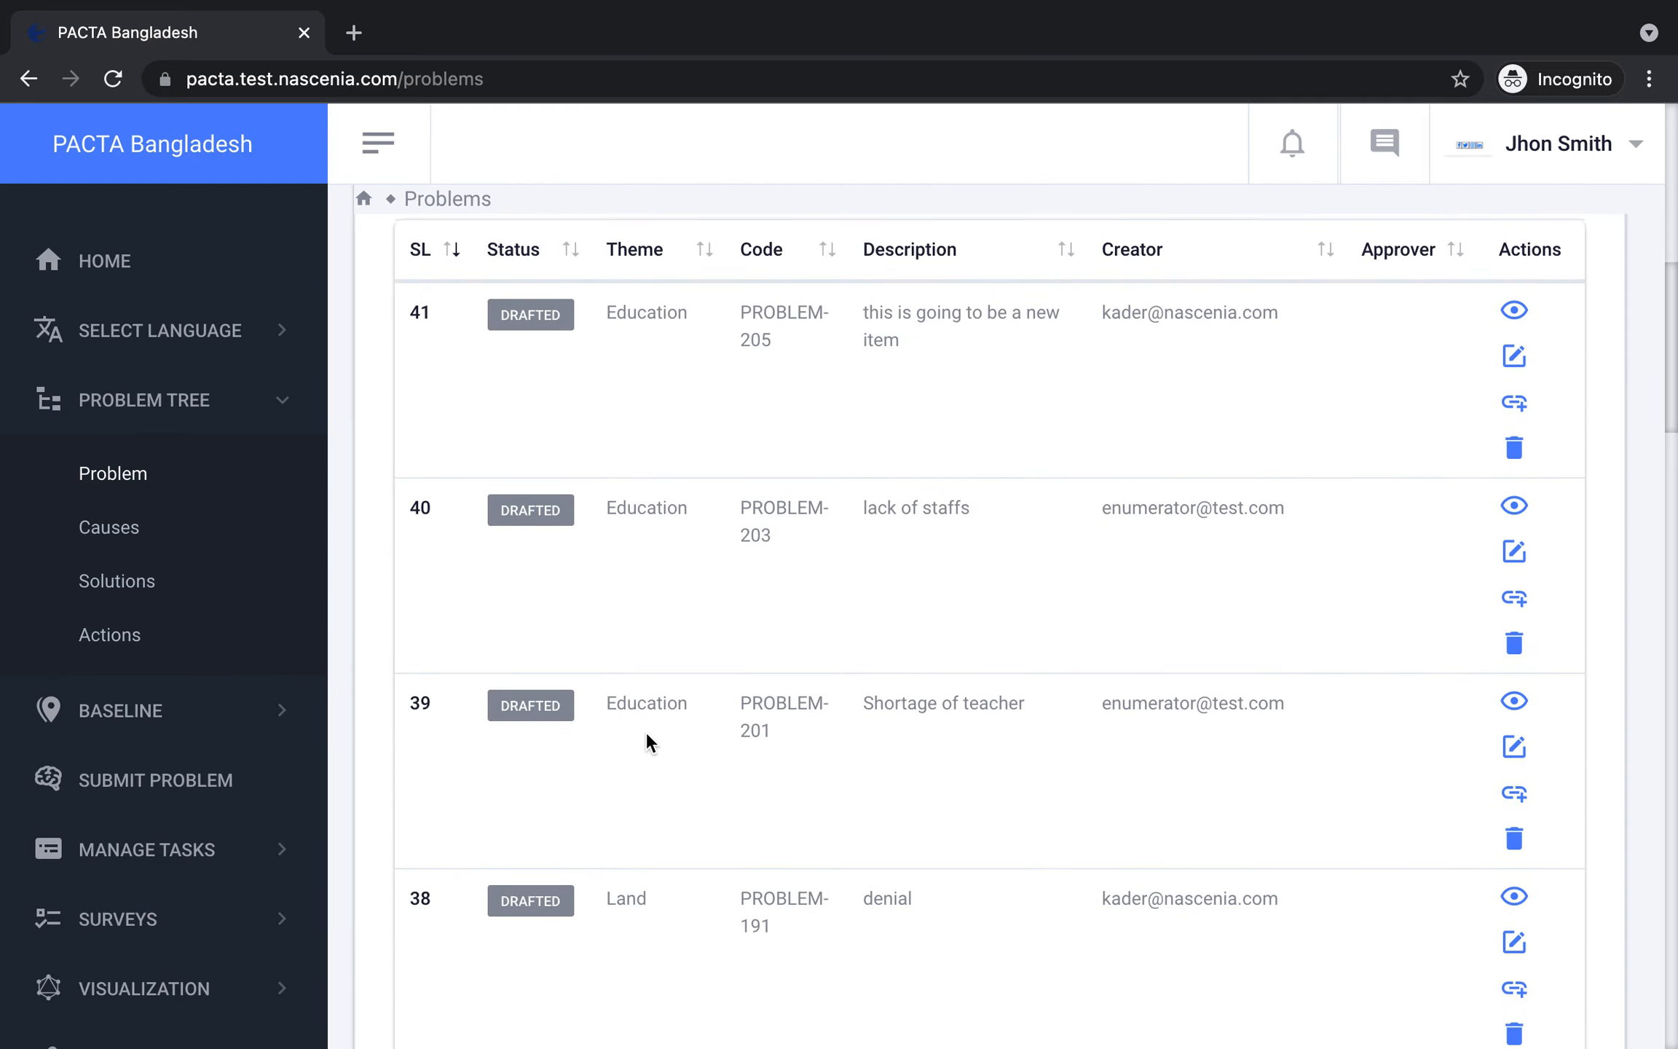
Examine the newly created entry in the problems list and the Create New Problem form above it.
scroll(708, 548, up, 5)
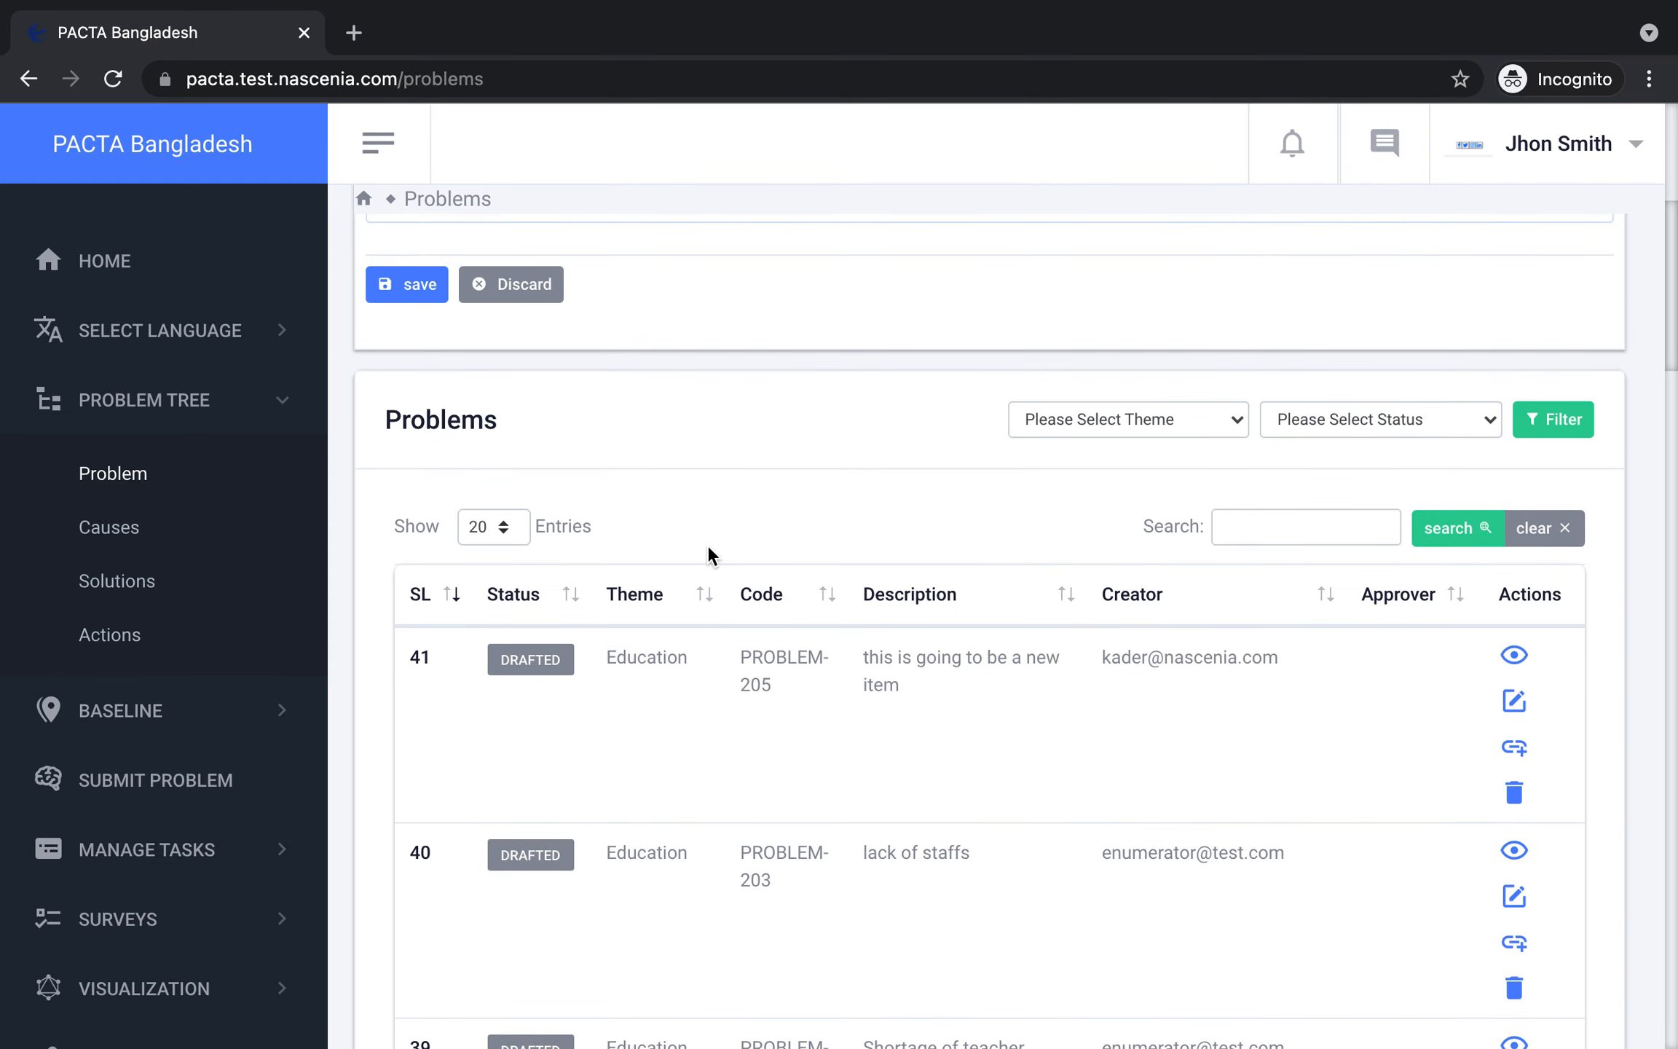
scroll(1291, 803, down, 3)
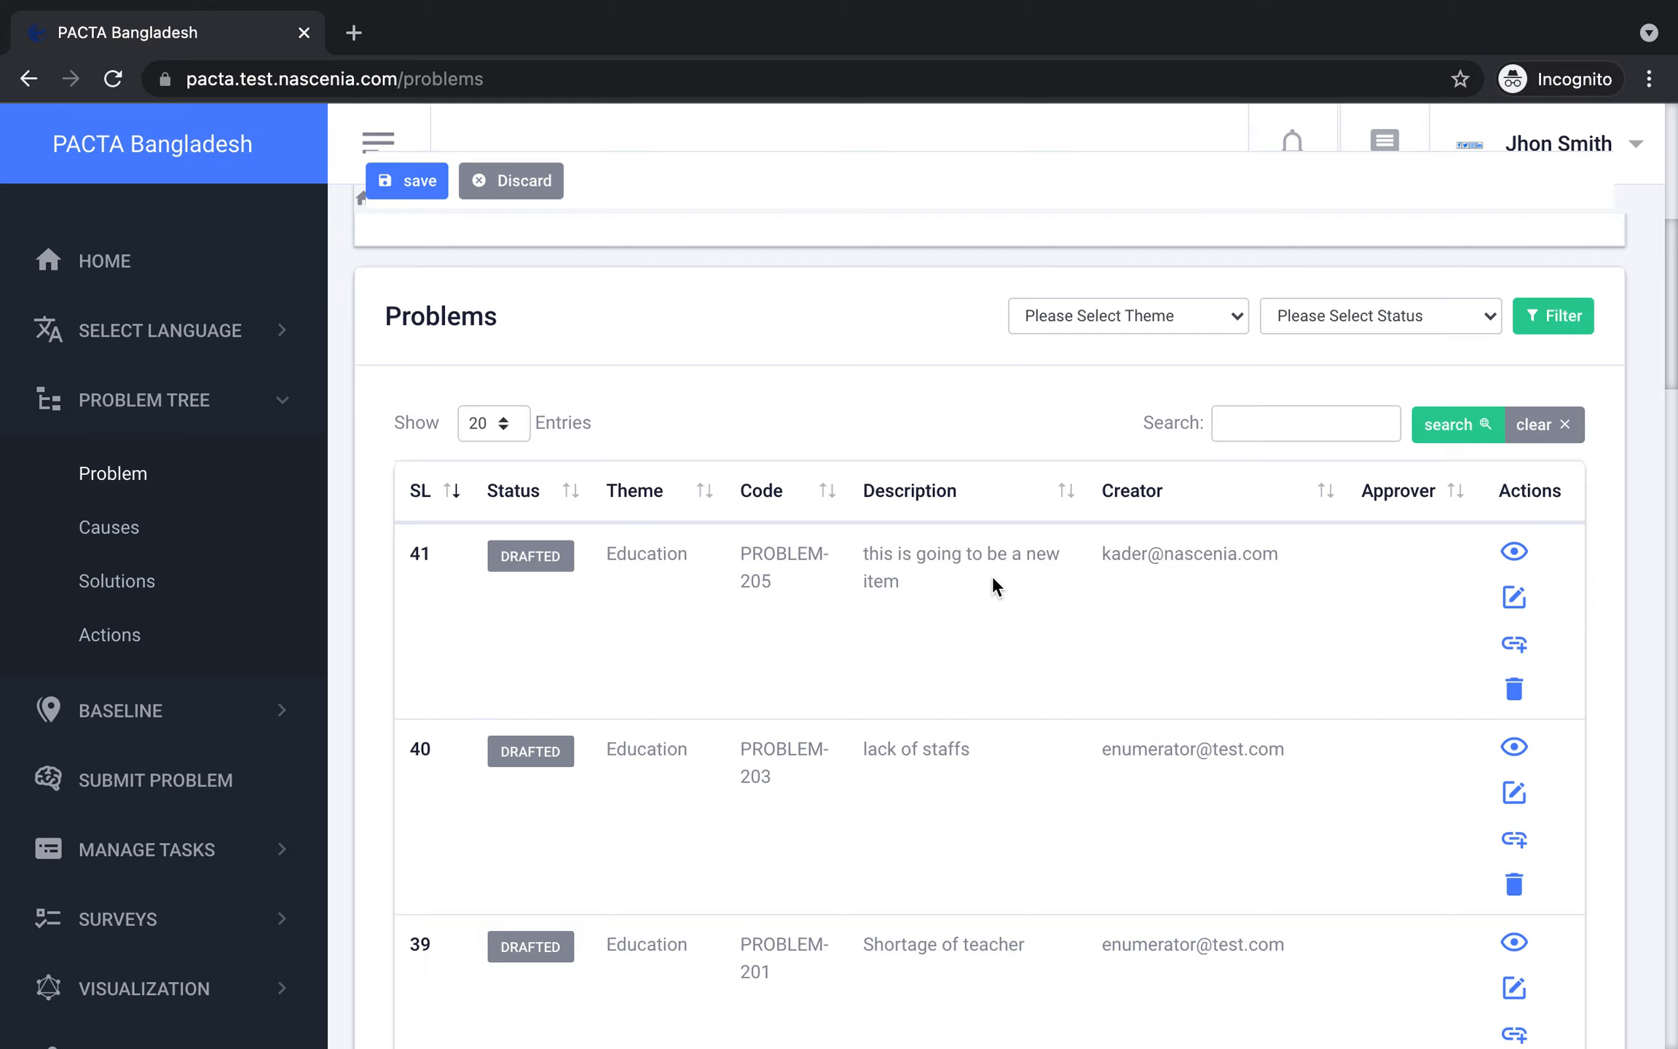
scroll(993, 575, down, 5)
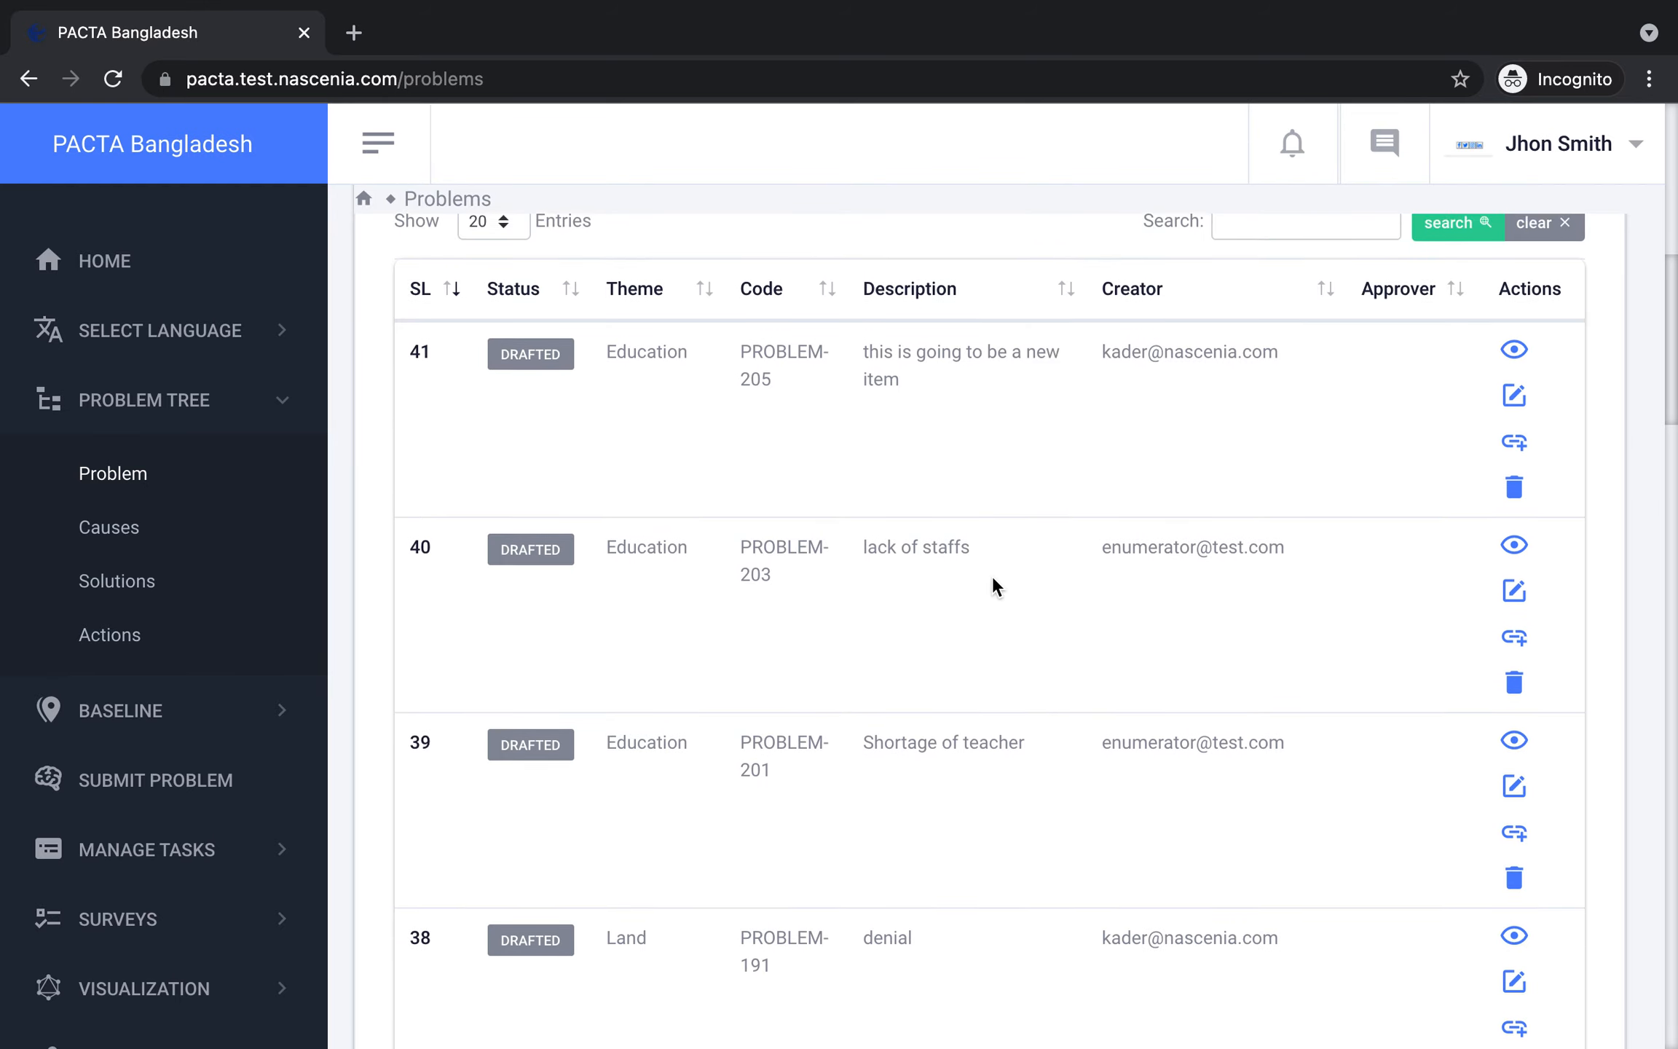
scroll(992, 576, up, 13)
scroll(994, 583, down, 3)
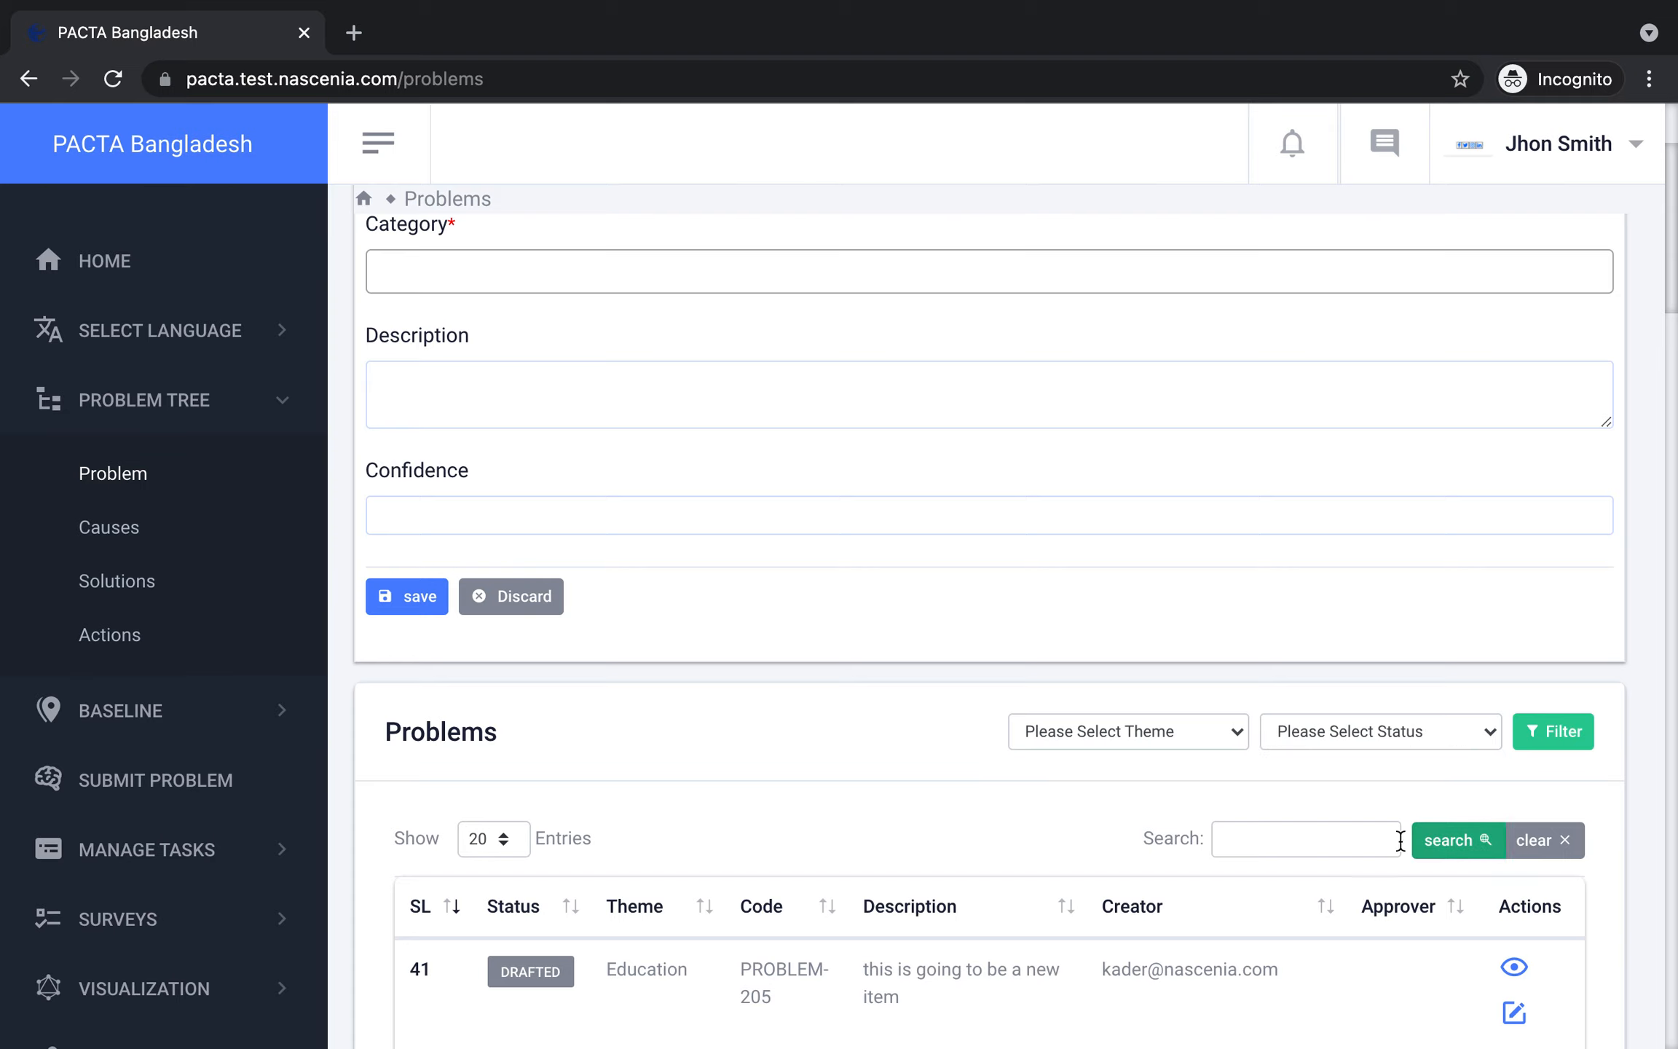
scroll(1295, 856, down, 1)
scroll(1295, 855, down, 2)
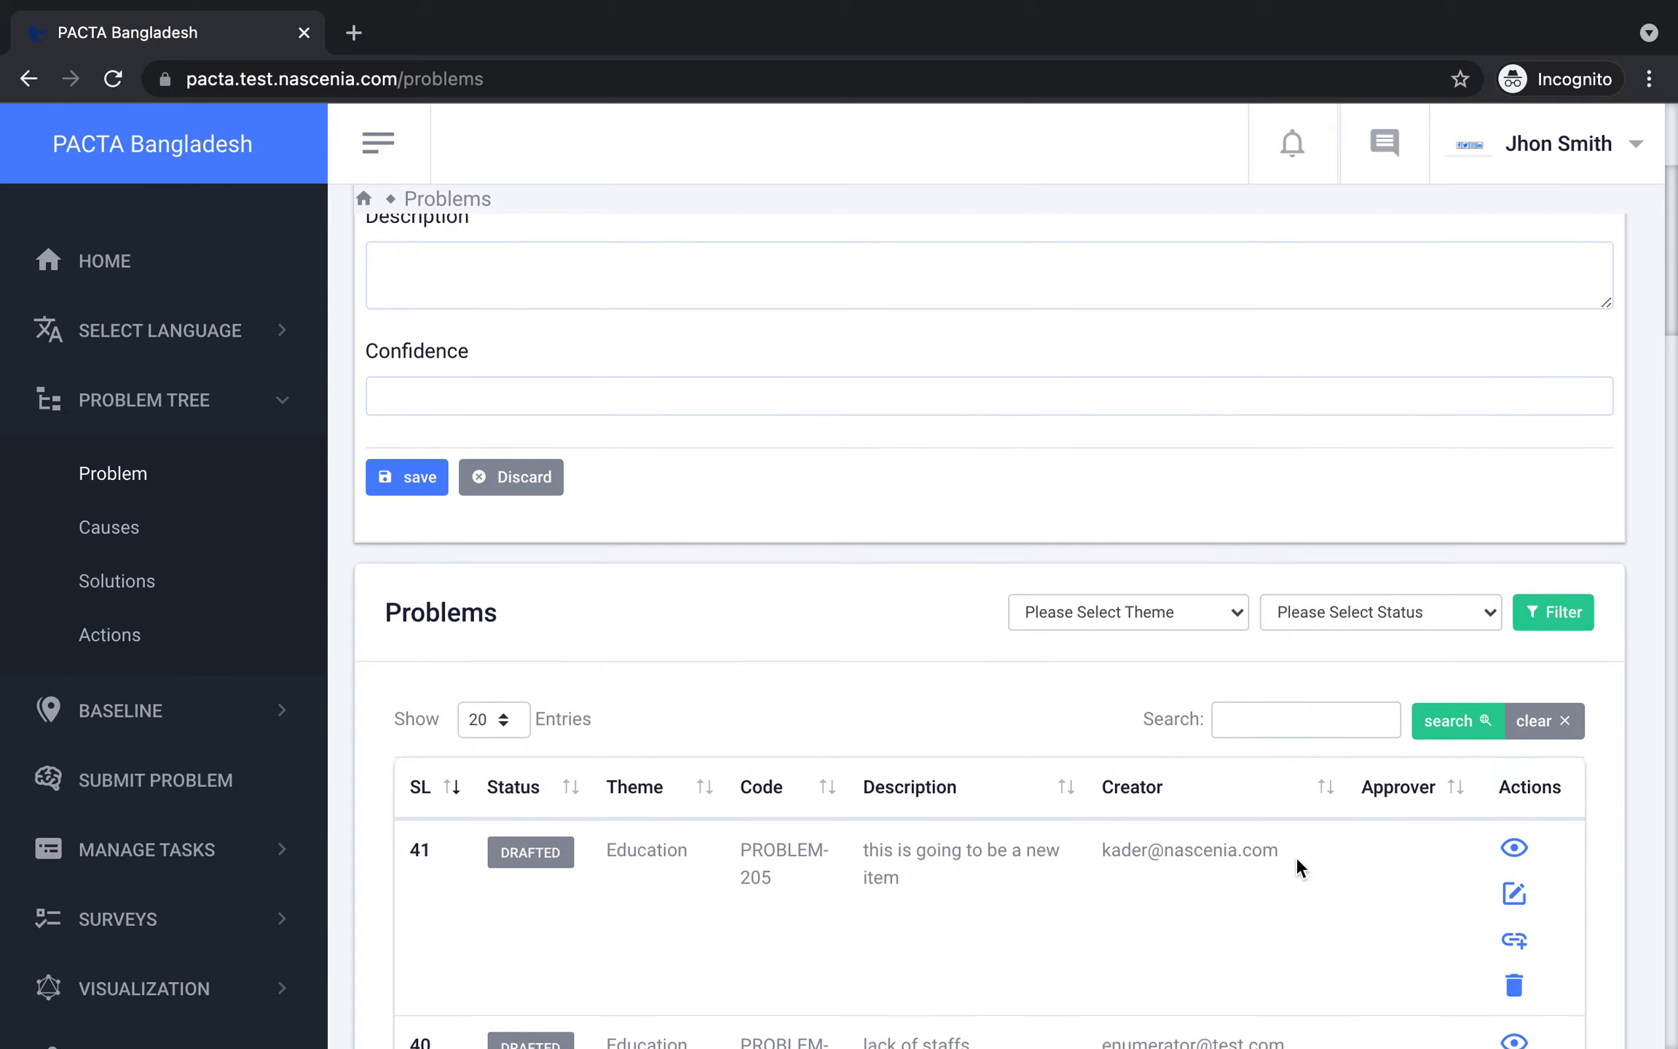
scroll(1295, 856, up, 5)
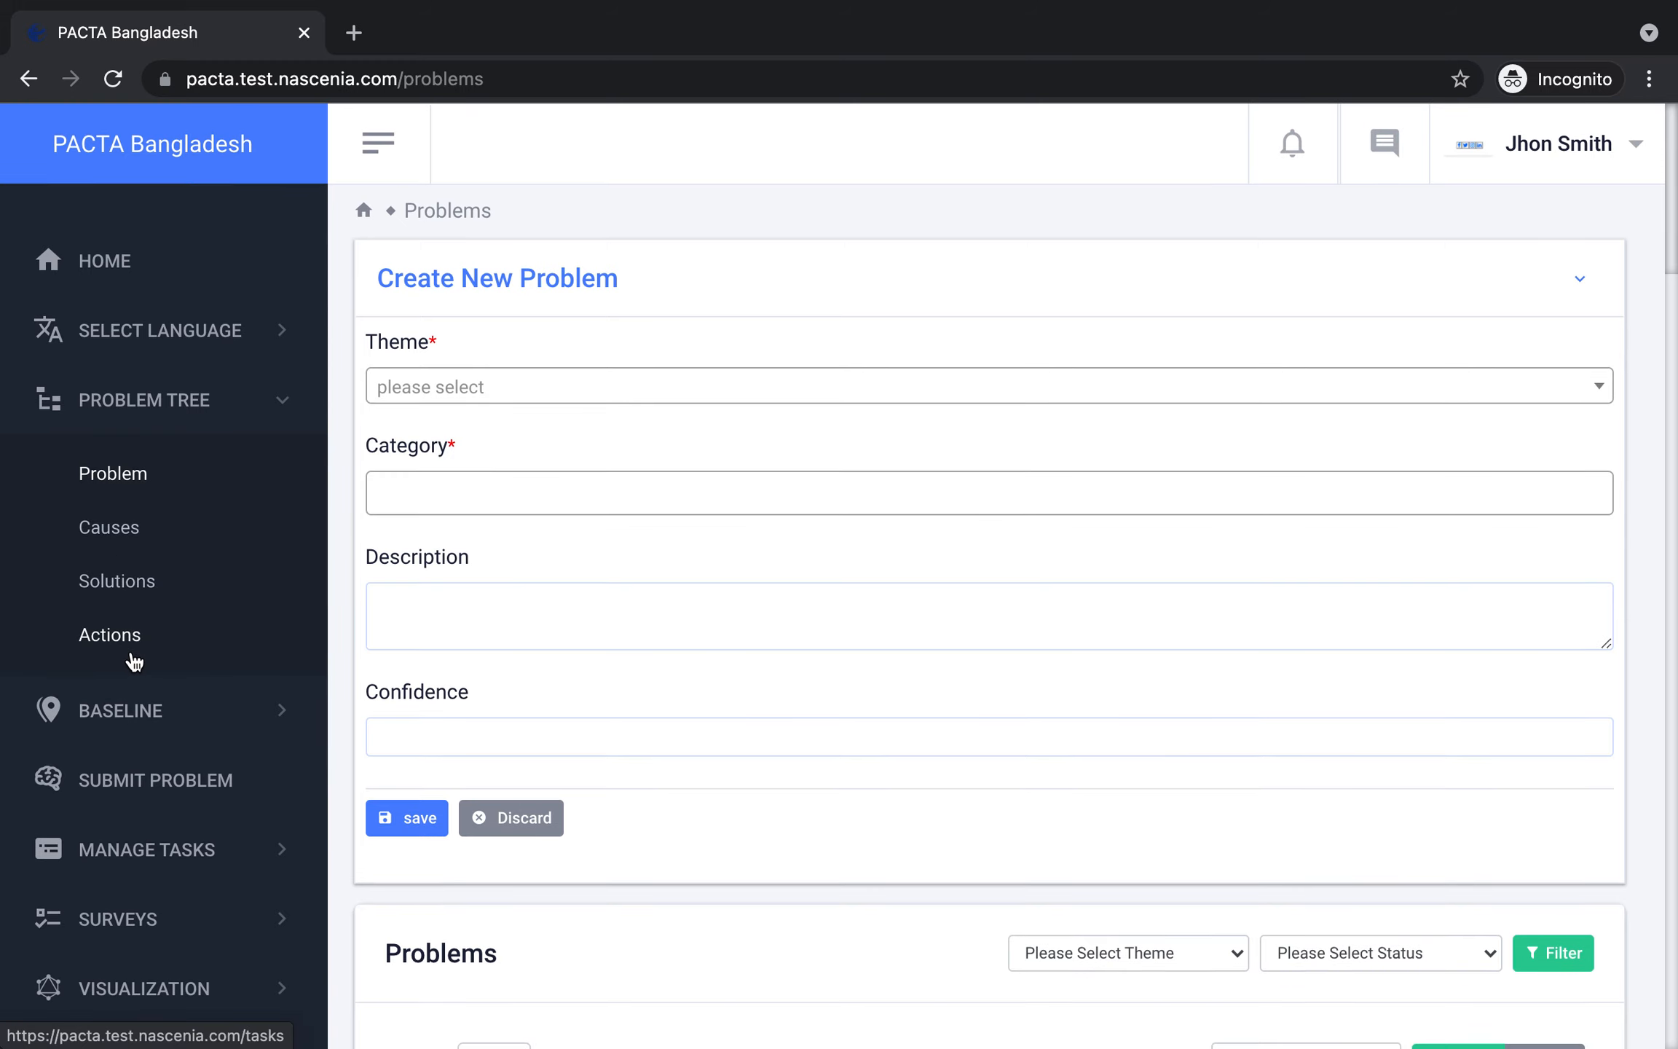
Open the Causes page of the Problem Tree, filter the causes by status All and review the list.
click(110, 534)
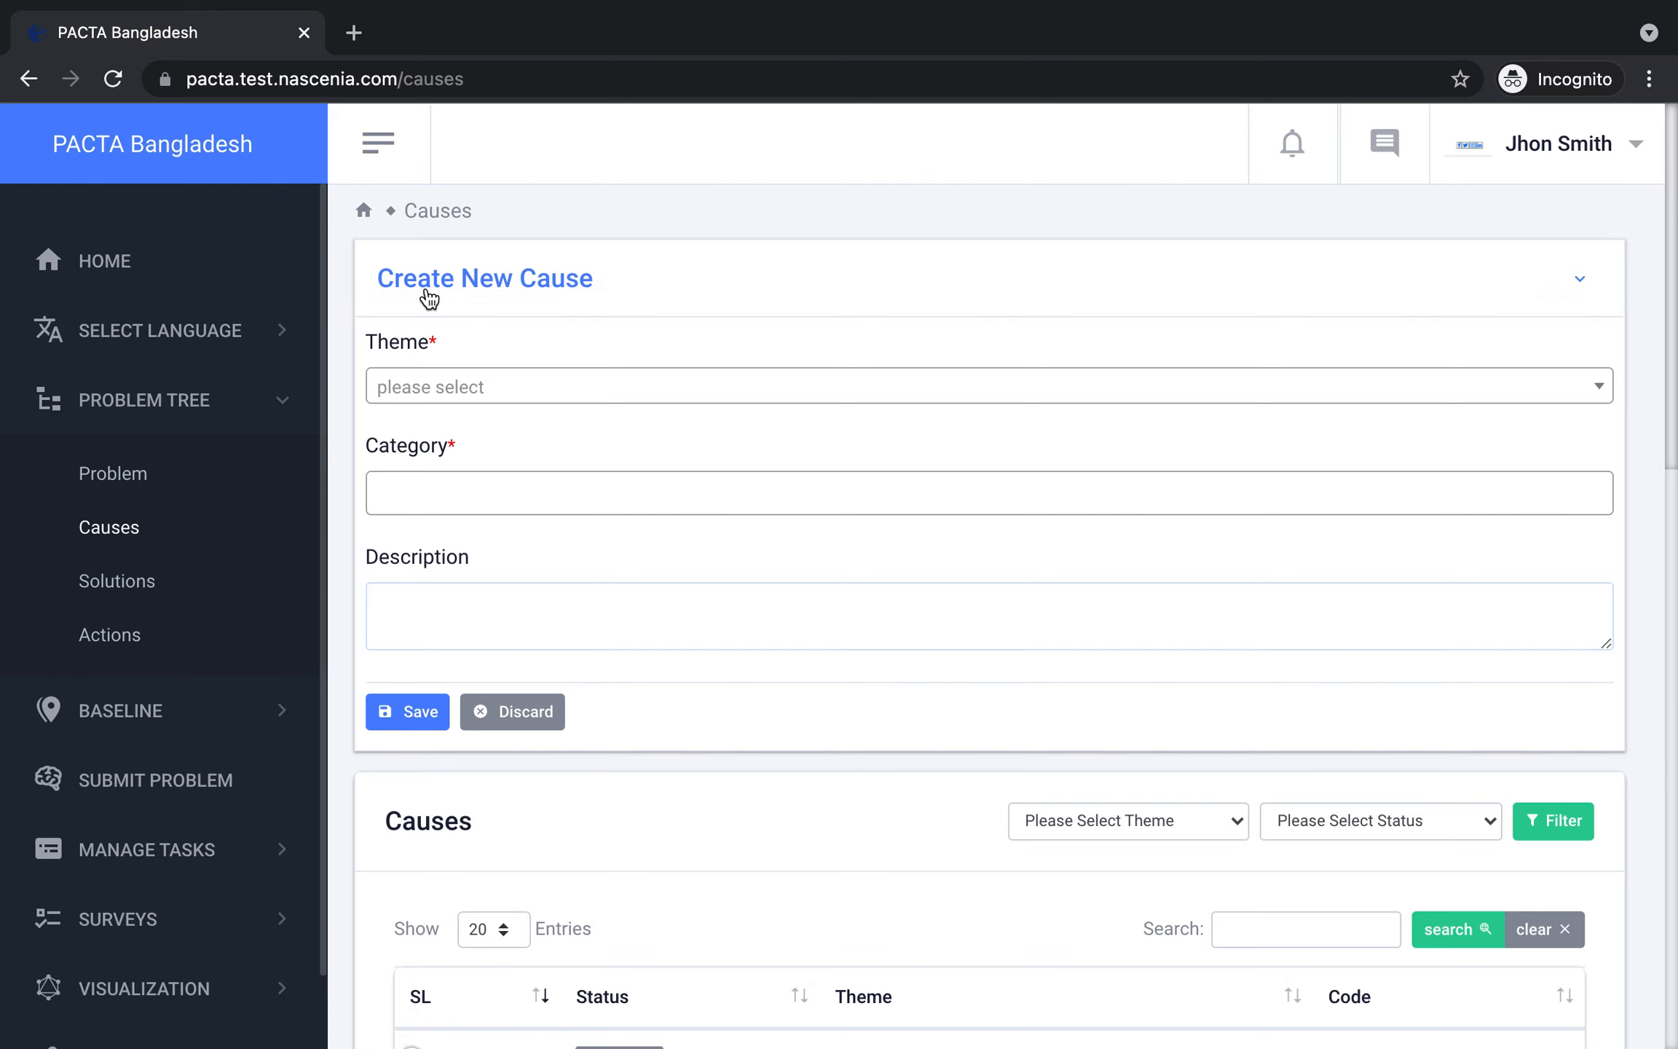
scroll(556, 842, down, 5)
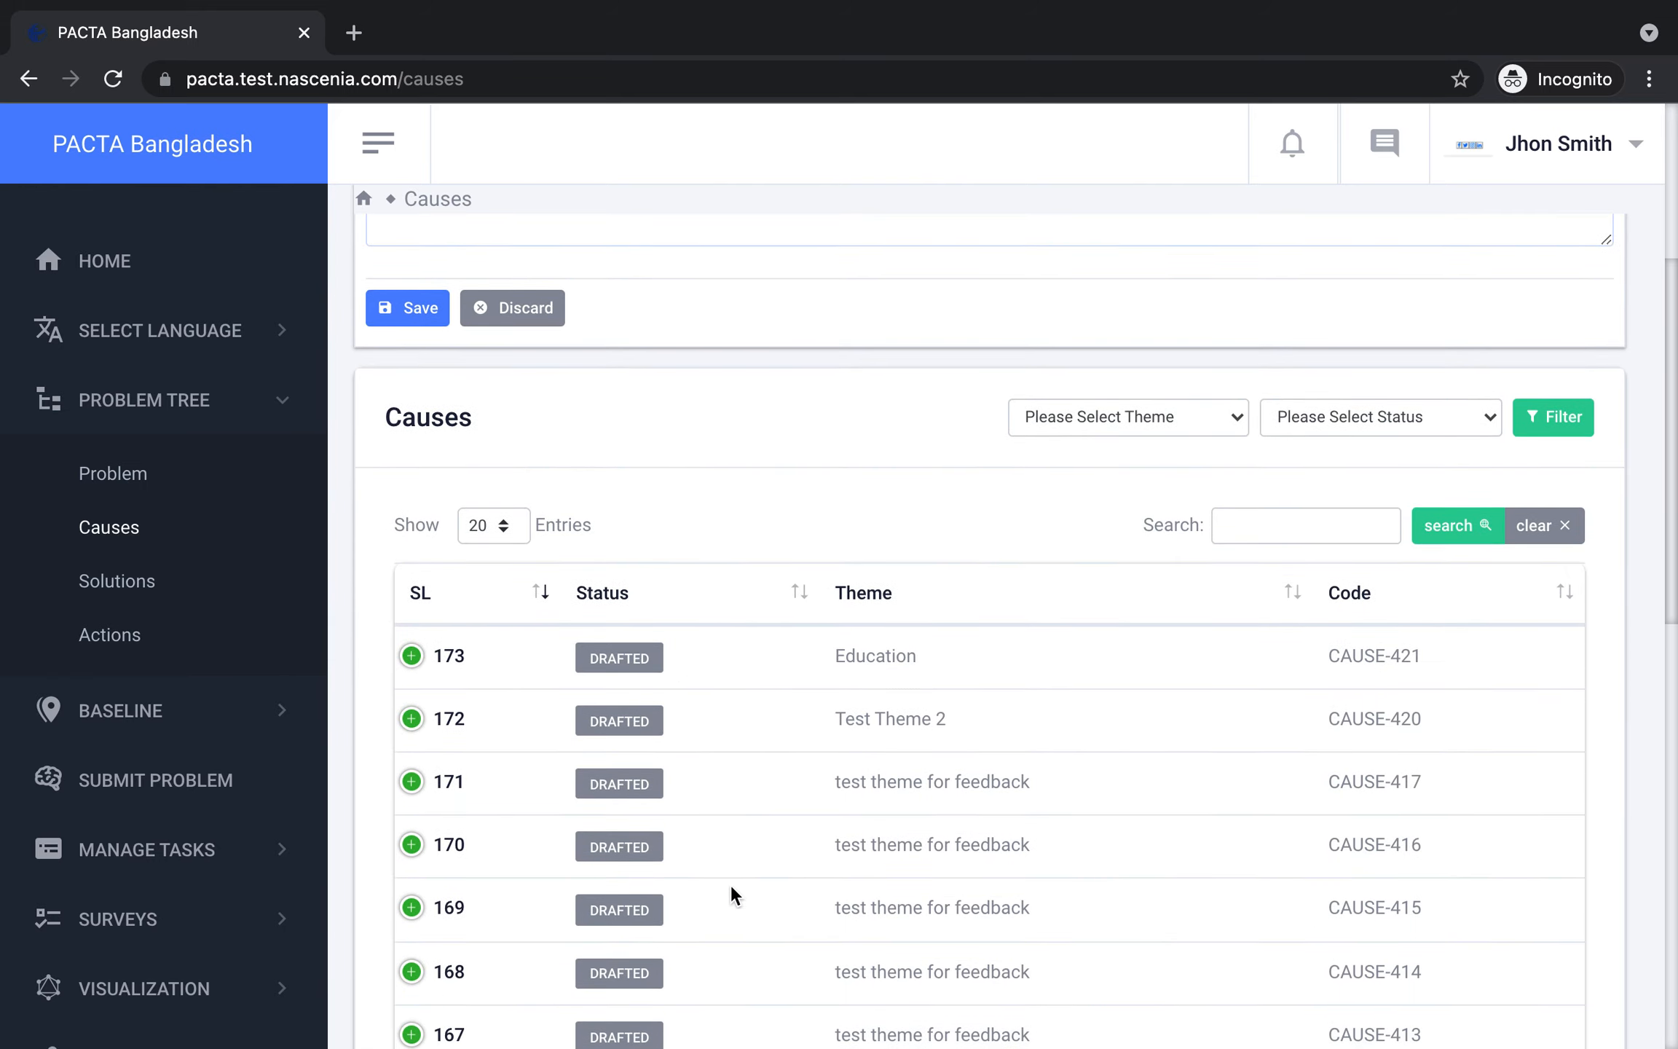
click(1345, 414)
click(1306, 556)
click(1547, 421)
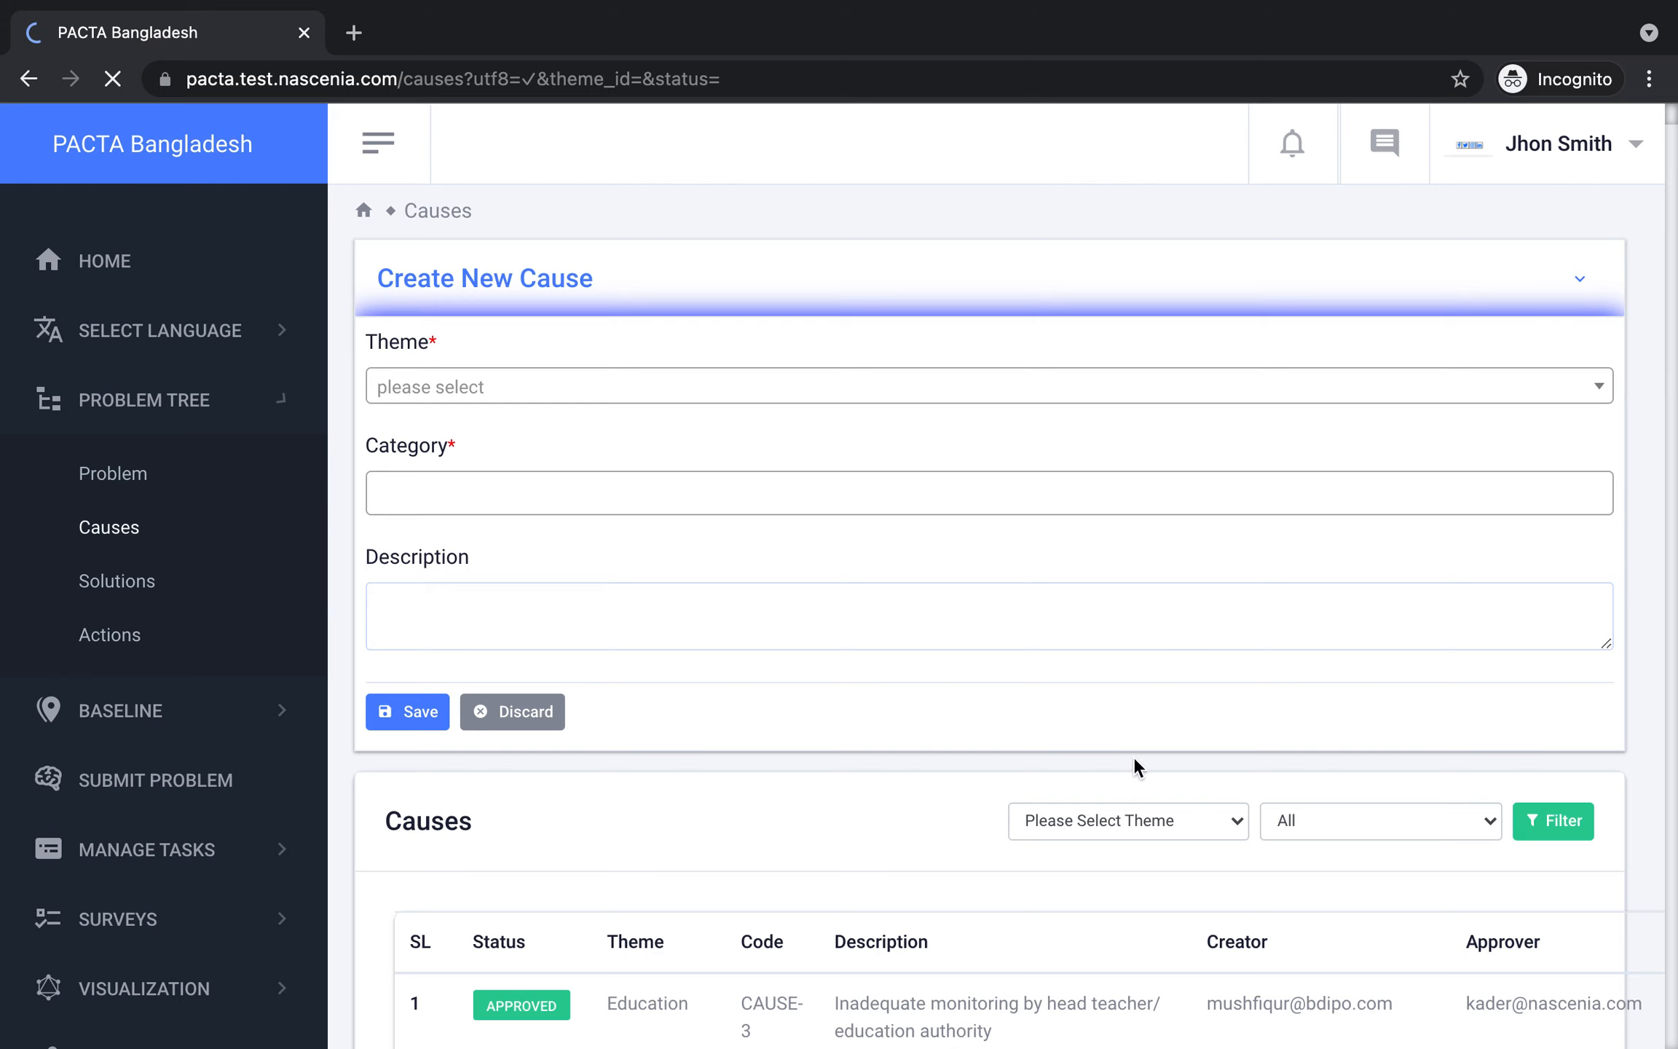
scroll(1139, 769, down, 6)
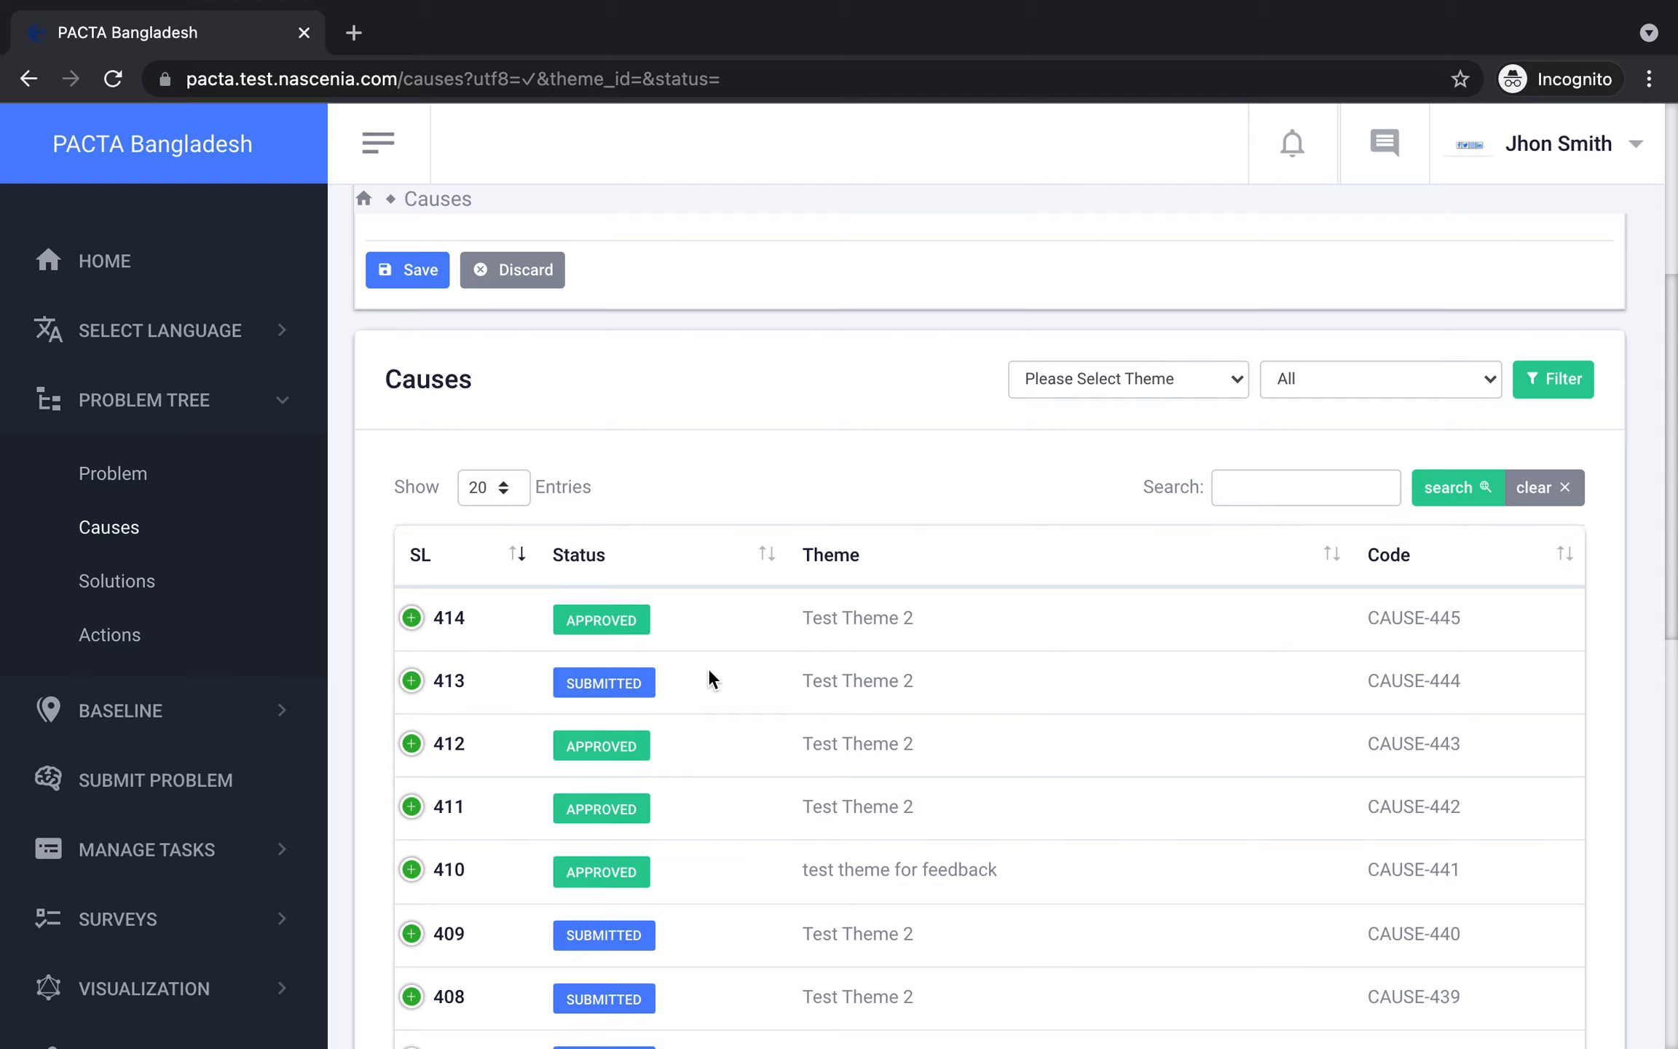
scroll(707, 676, down, 7)
scroll(709, 671, down, 4)
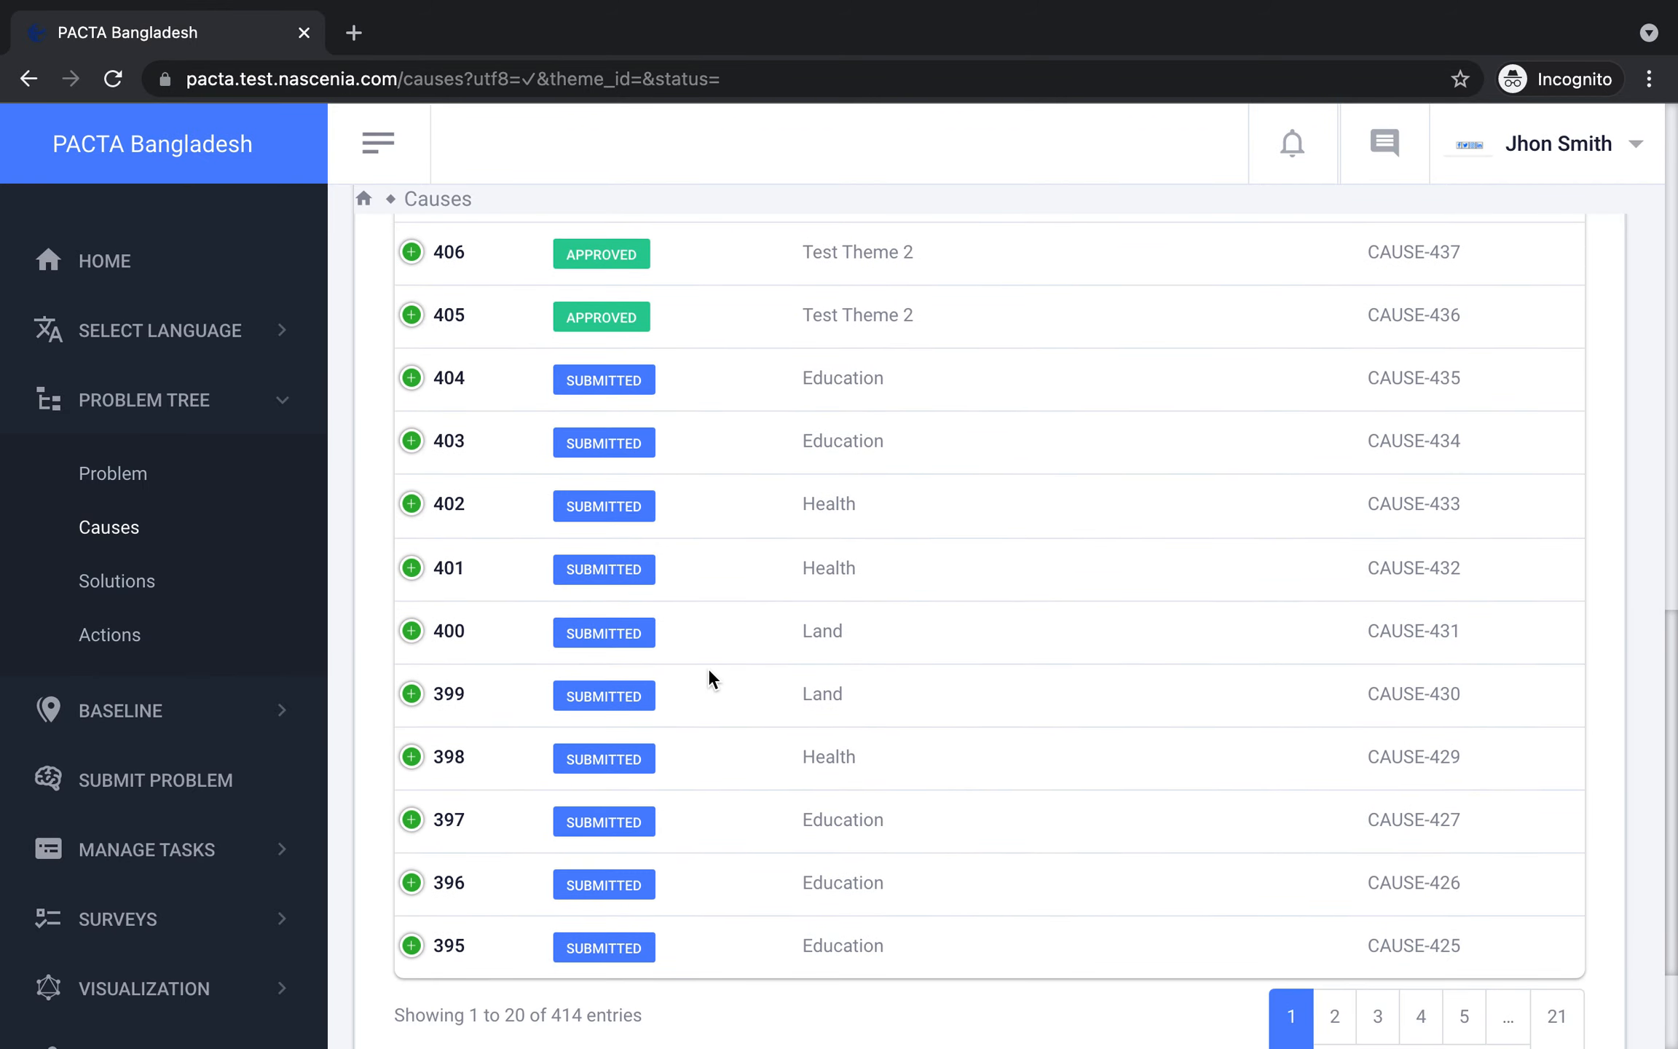
scroll(710, 676, up, 15)
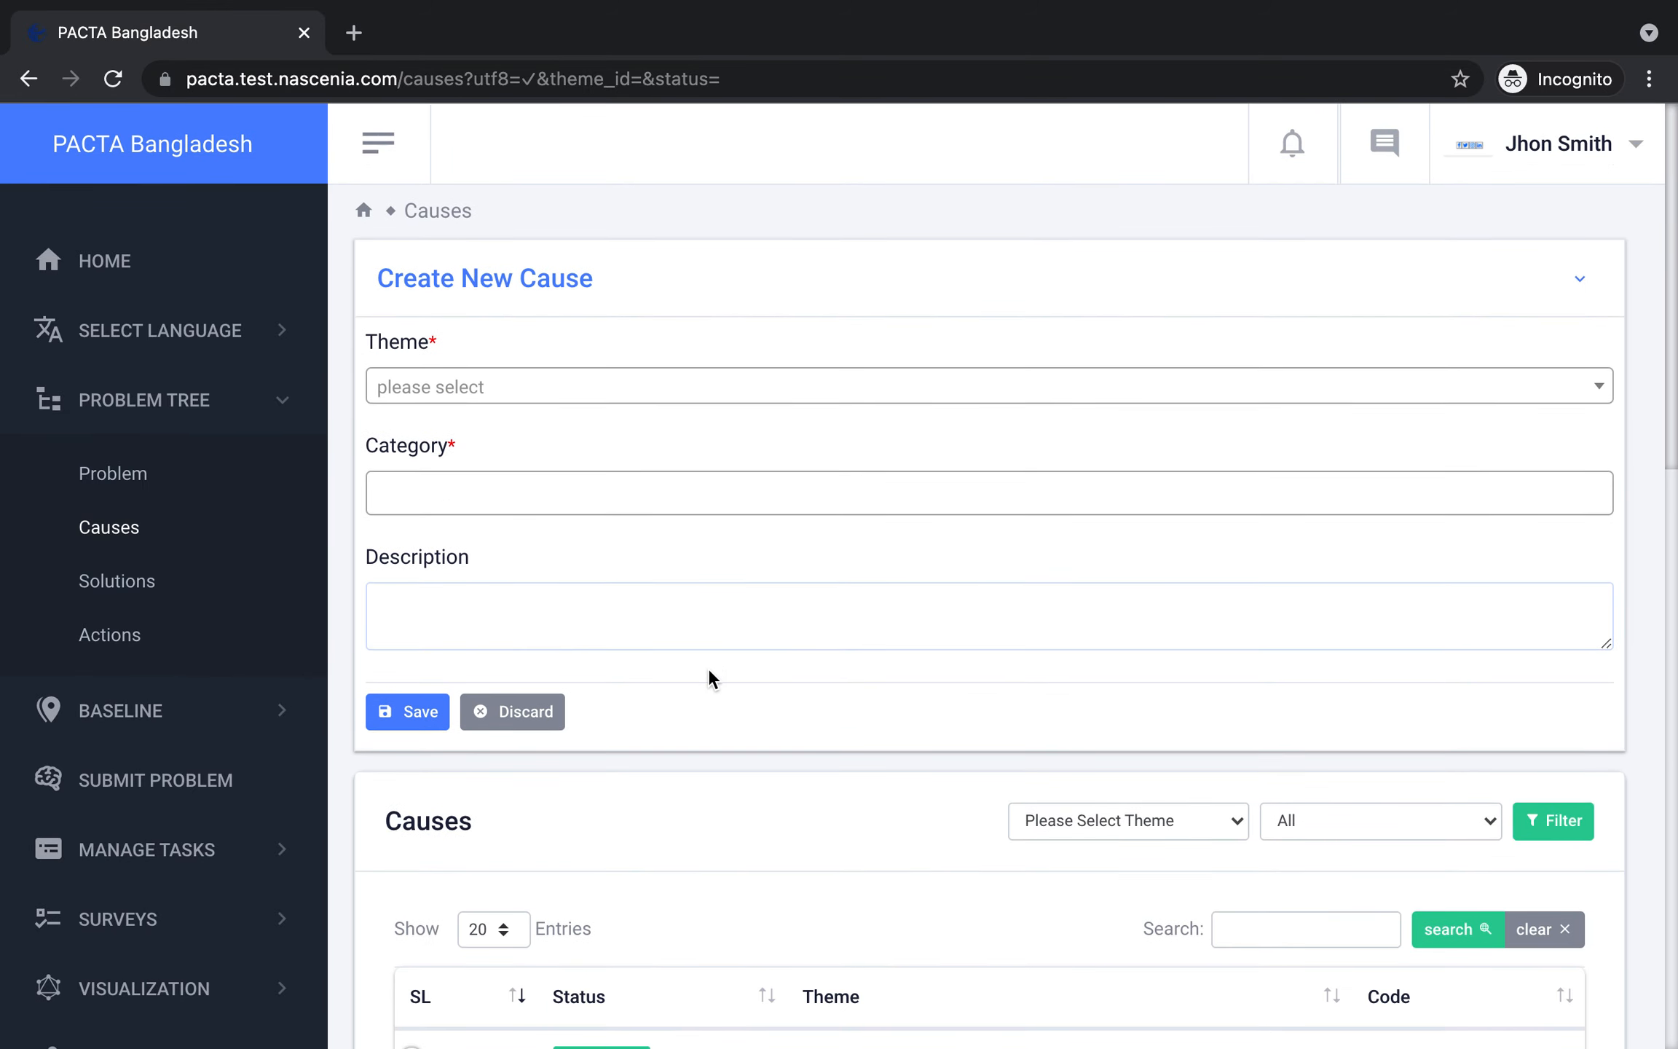
Filter the causes by the Education theme and look through the filtered list.
click(1155, 827)
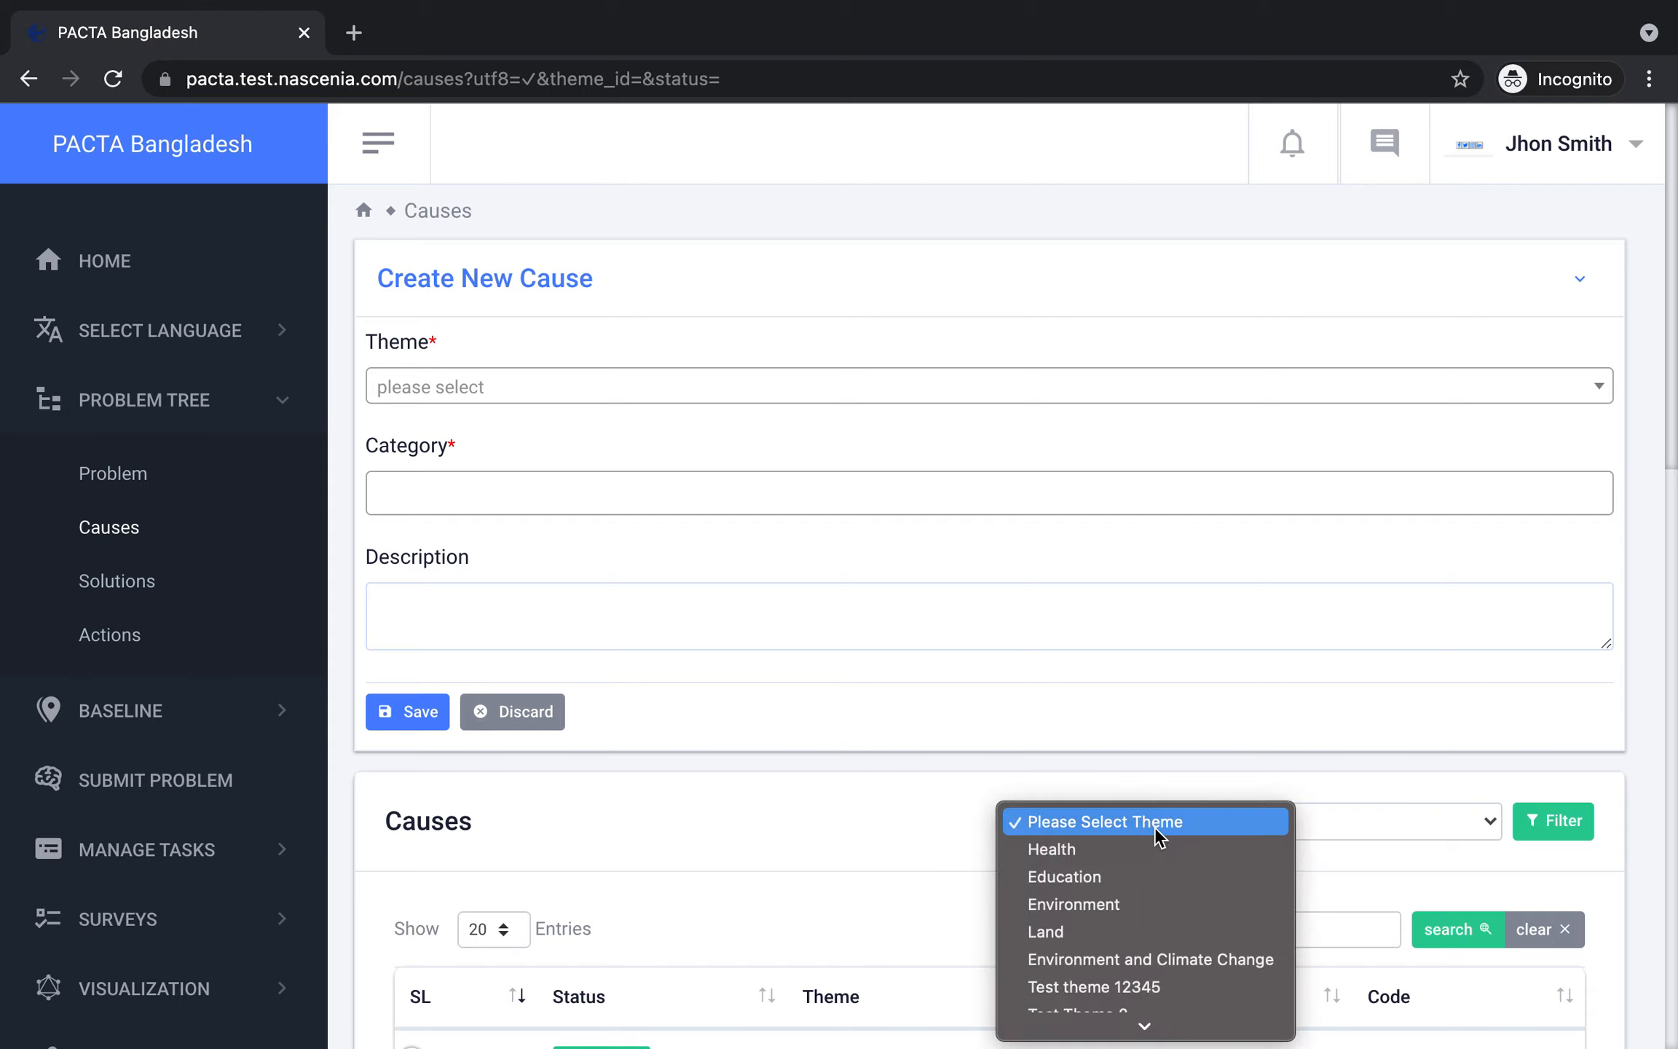
click(1090, 874)
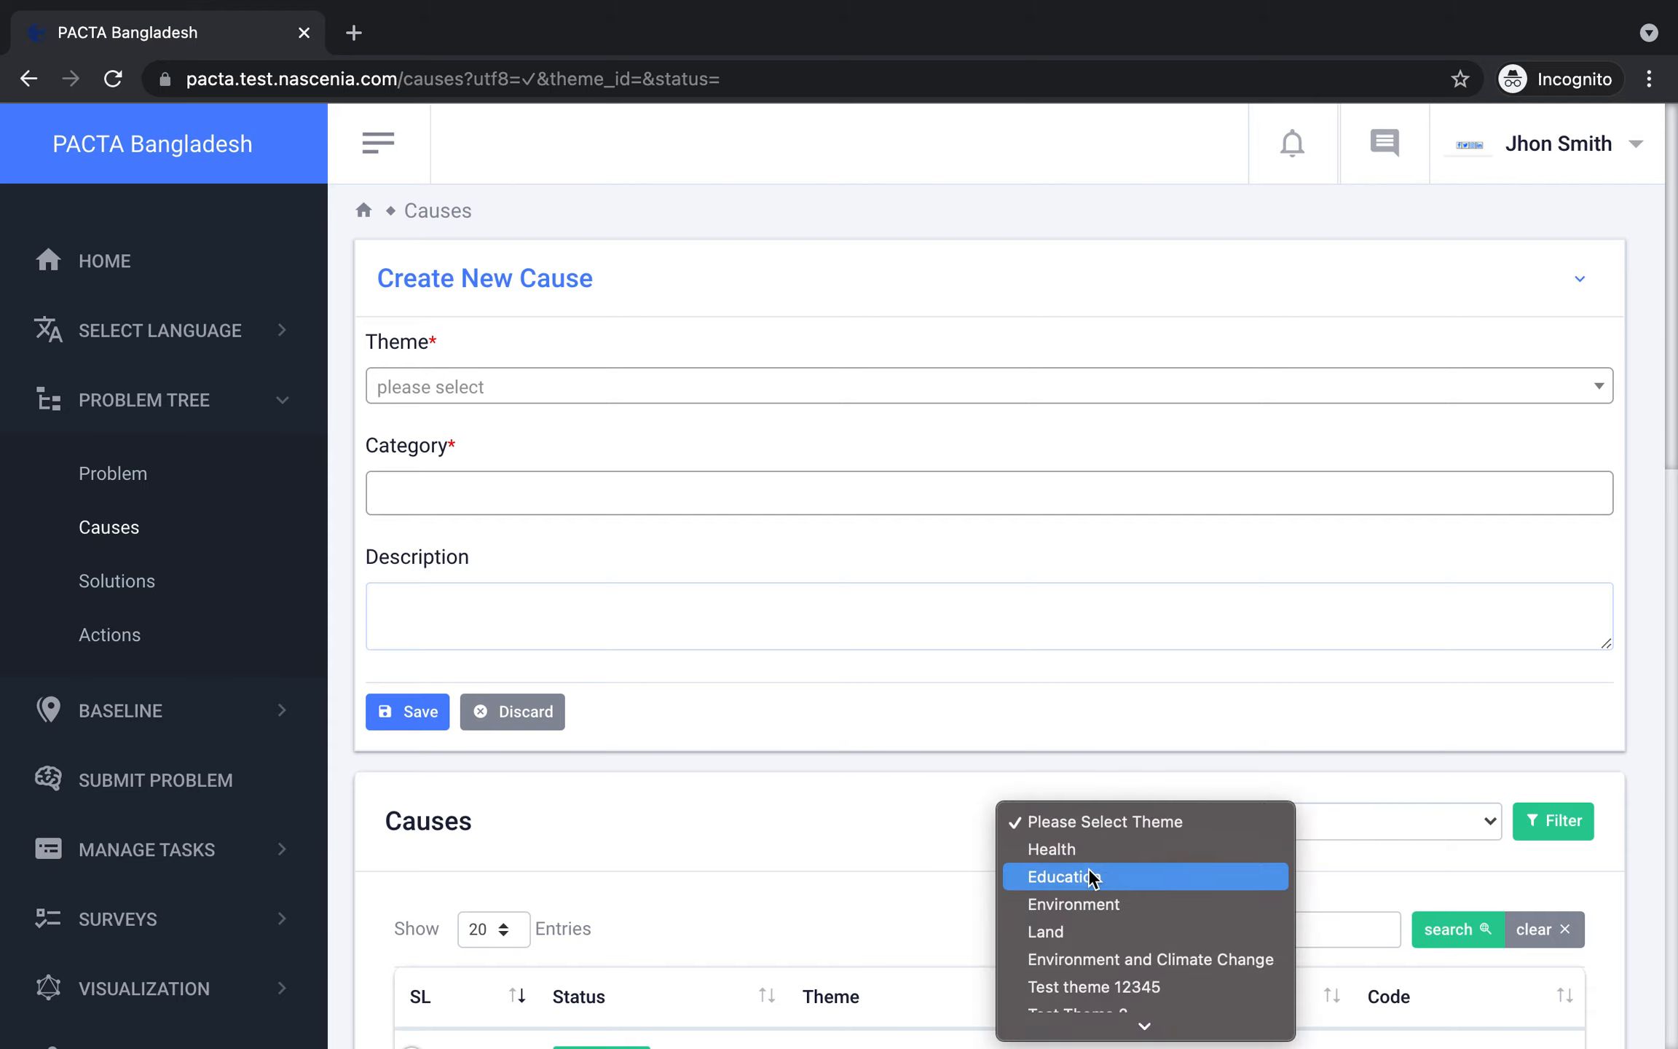
click(1534, 823)
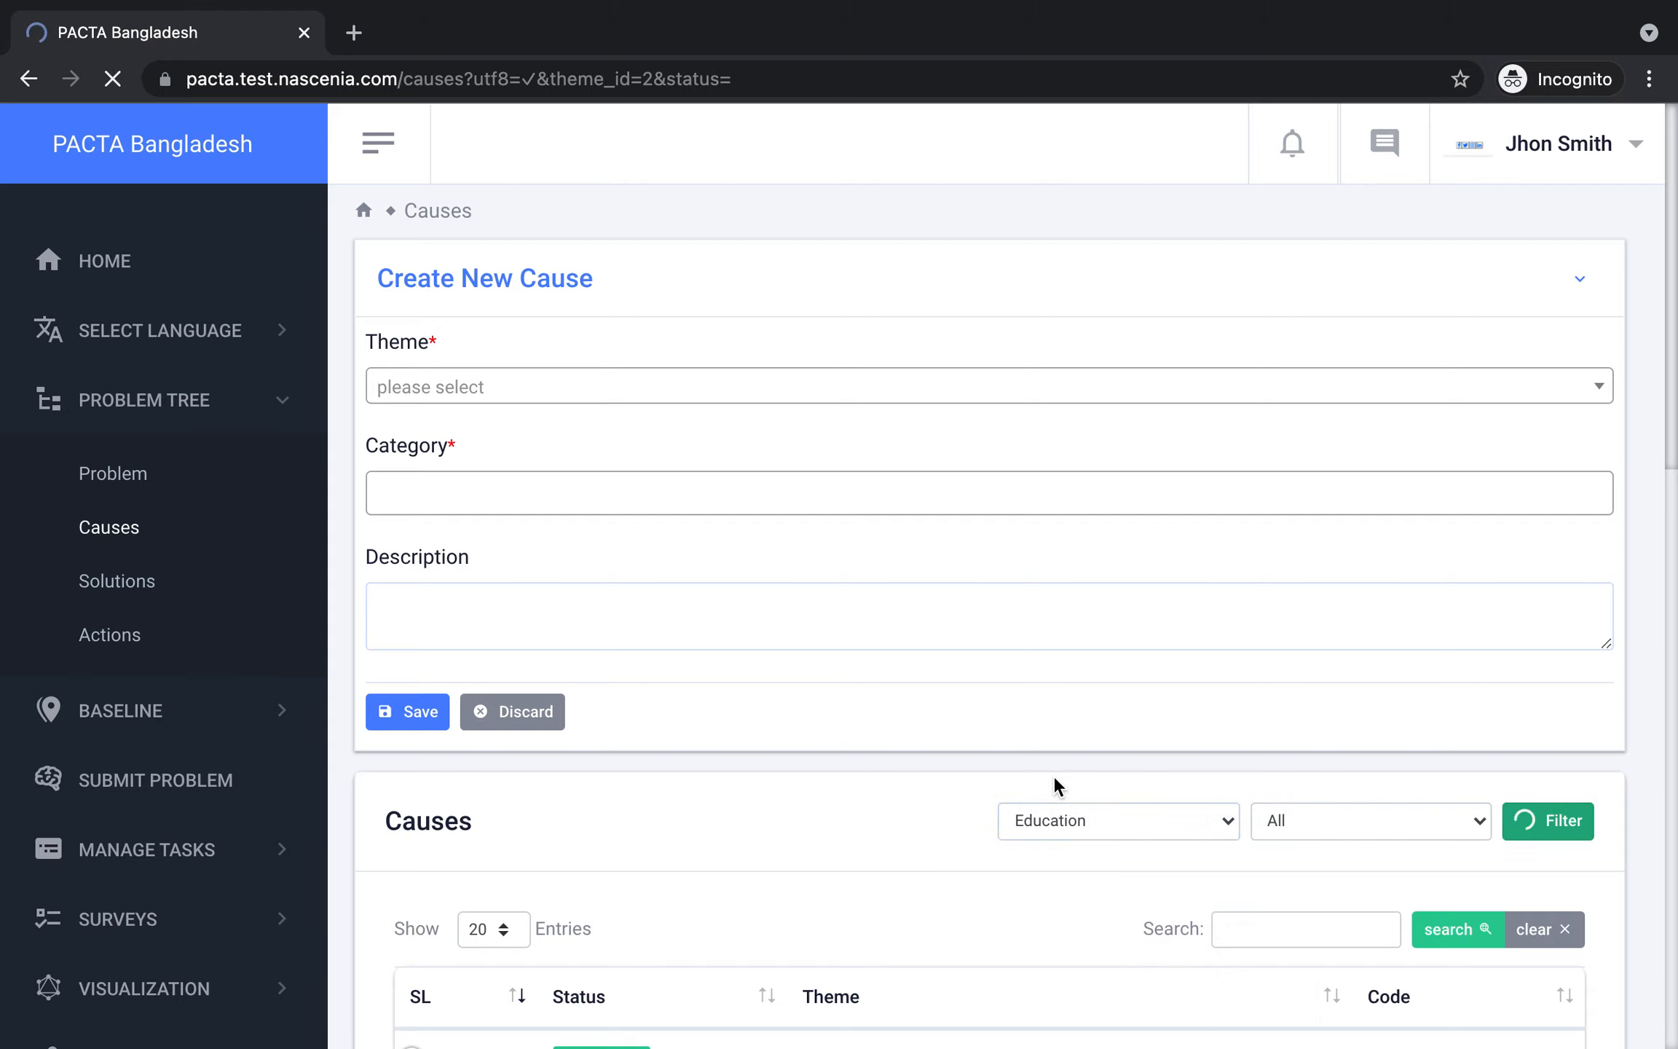
scroll(1053, 775, down, 2)
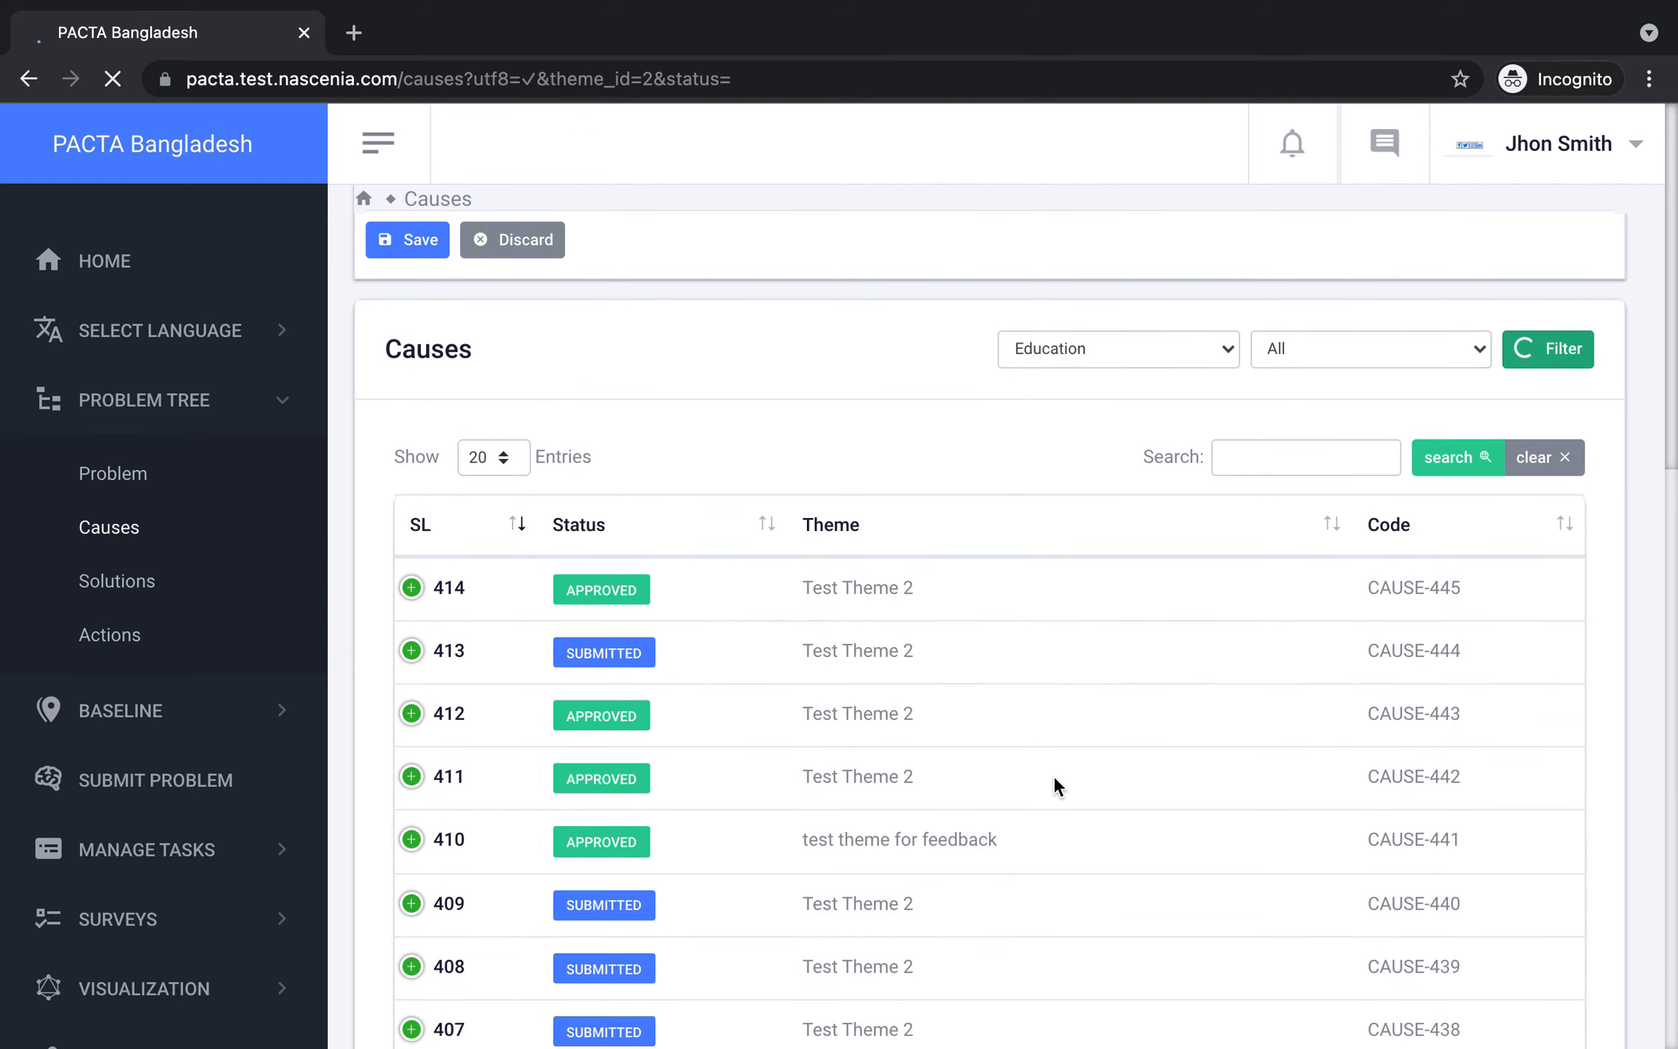
scroll(1052, 775, down, 2)
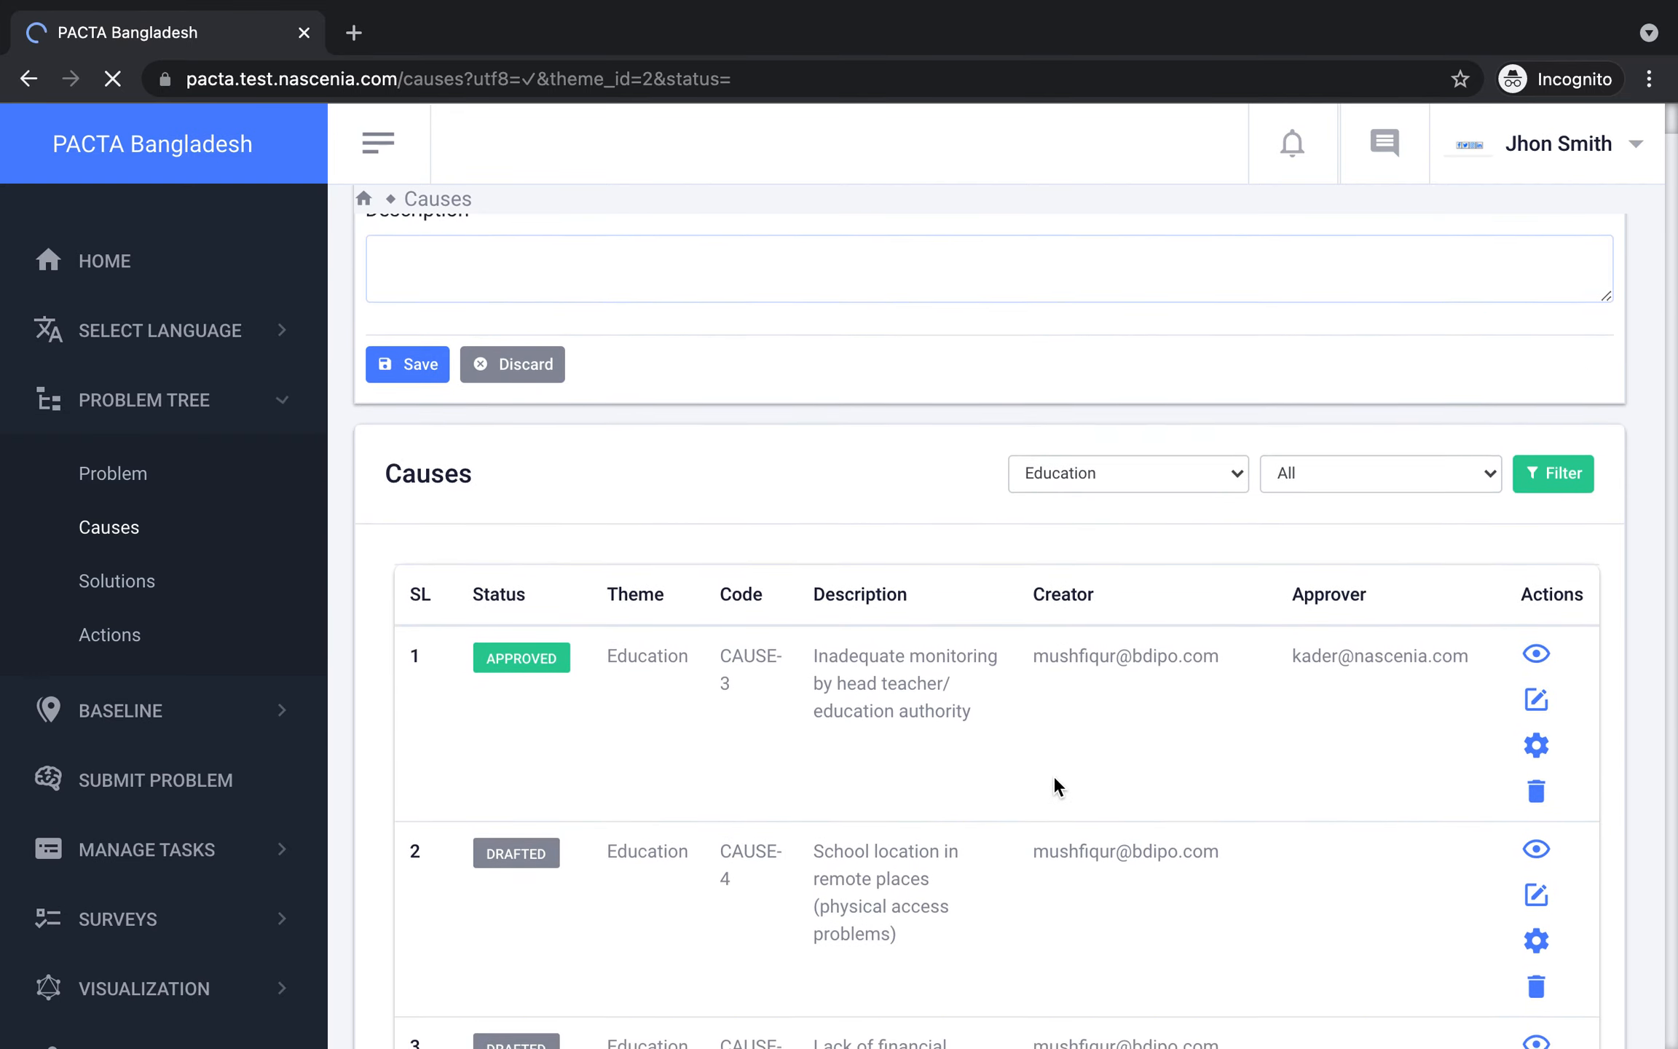
scroll(974, 817, down, 3)
scroll(974, 817, down, 10)
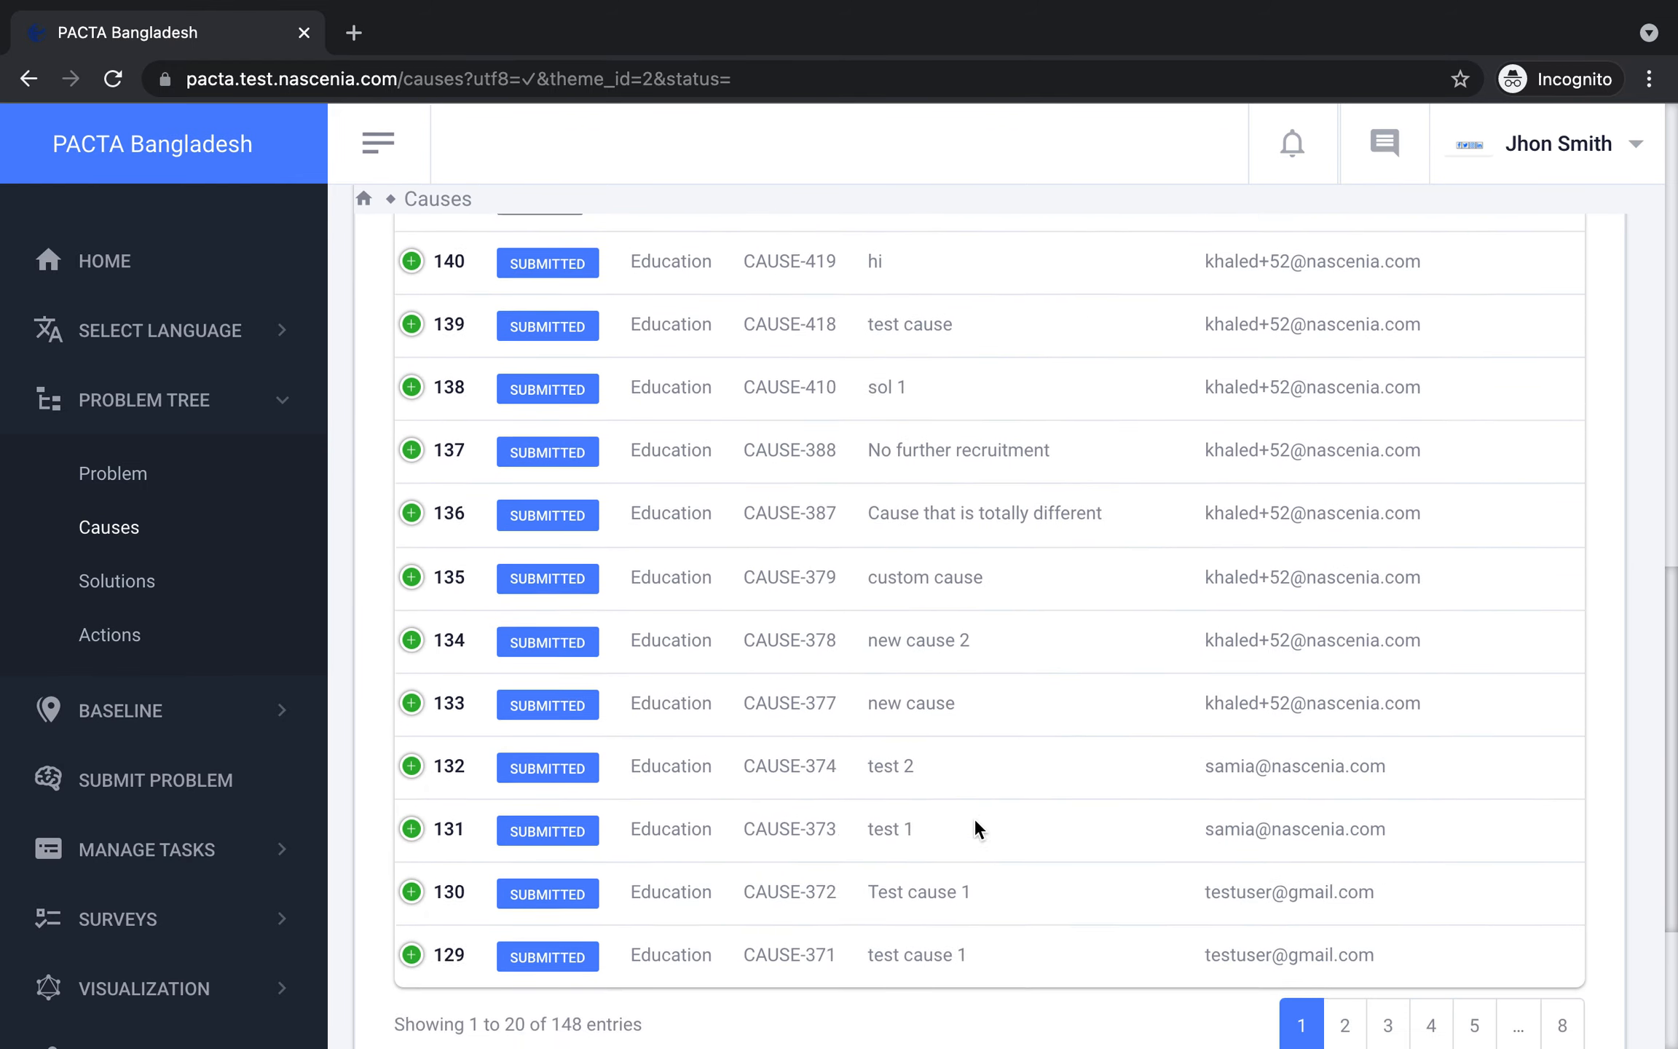
scroll(974, 817, down, 1)
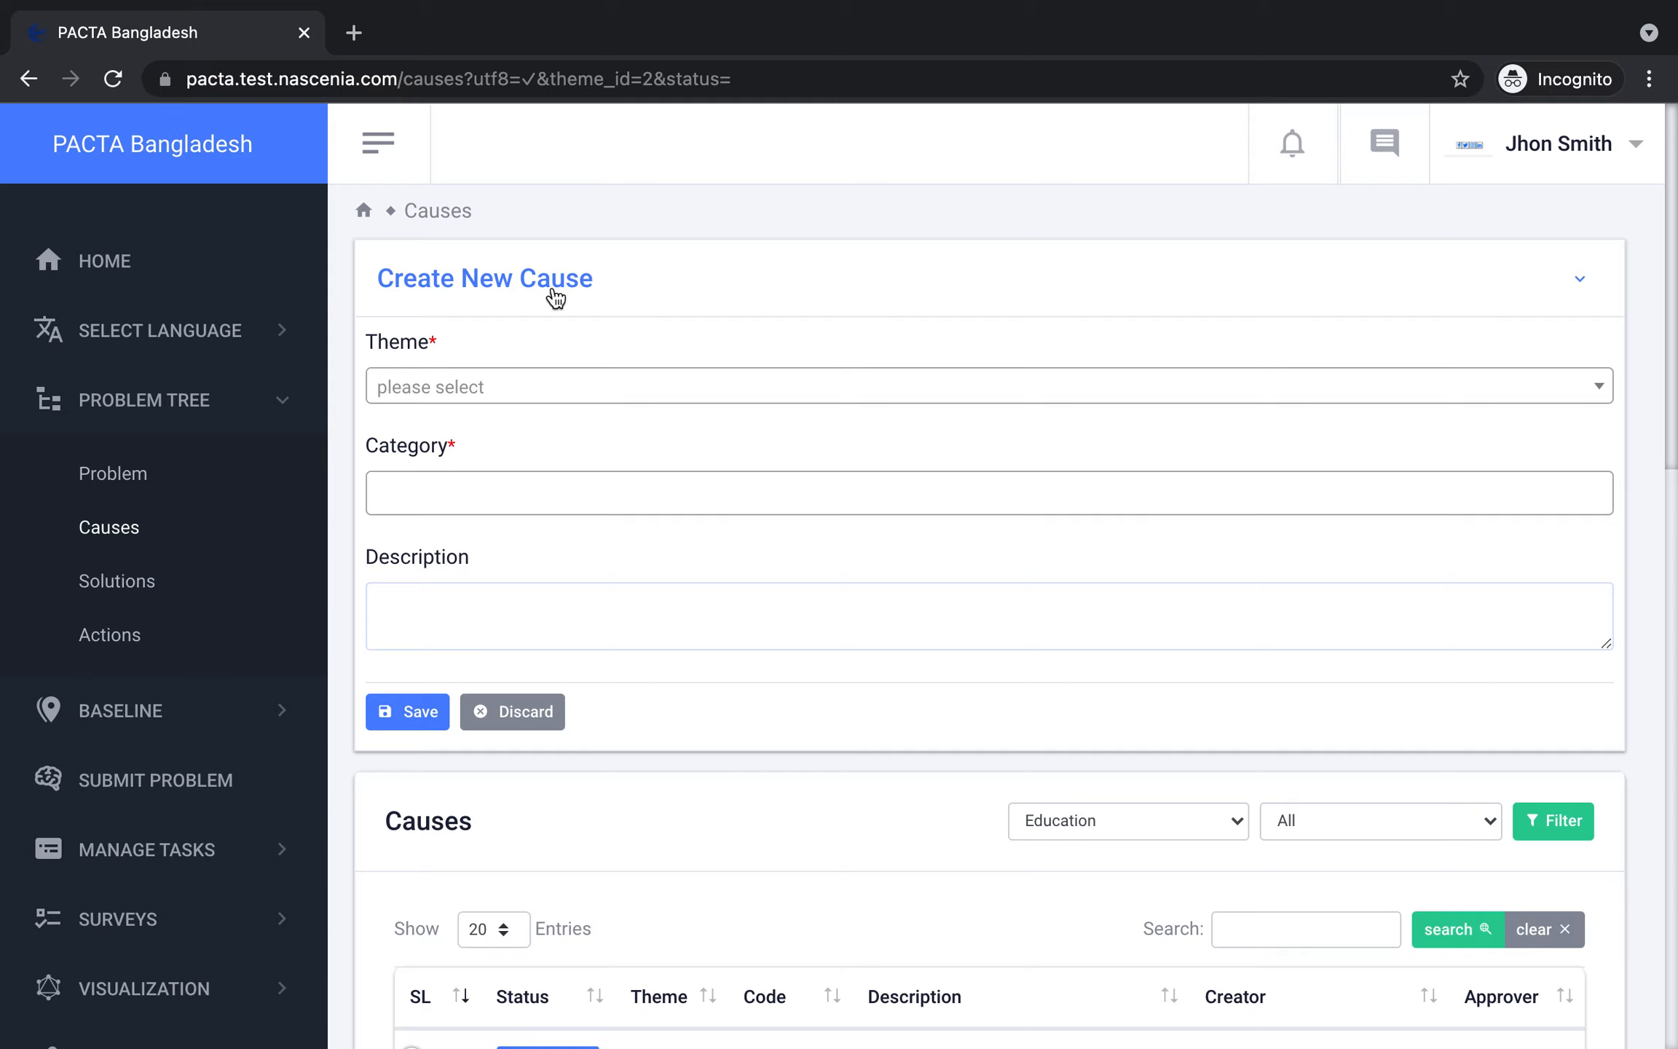
Set the new cause's theme to Education and link it to the problem "Absenteeism of teachers".
click(455, 392)
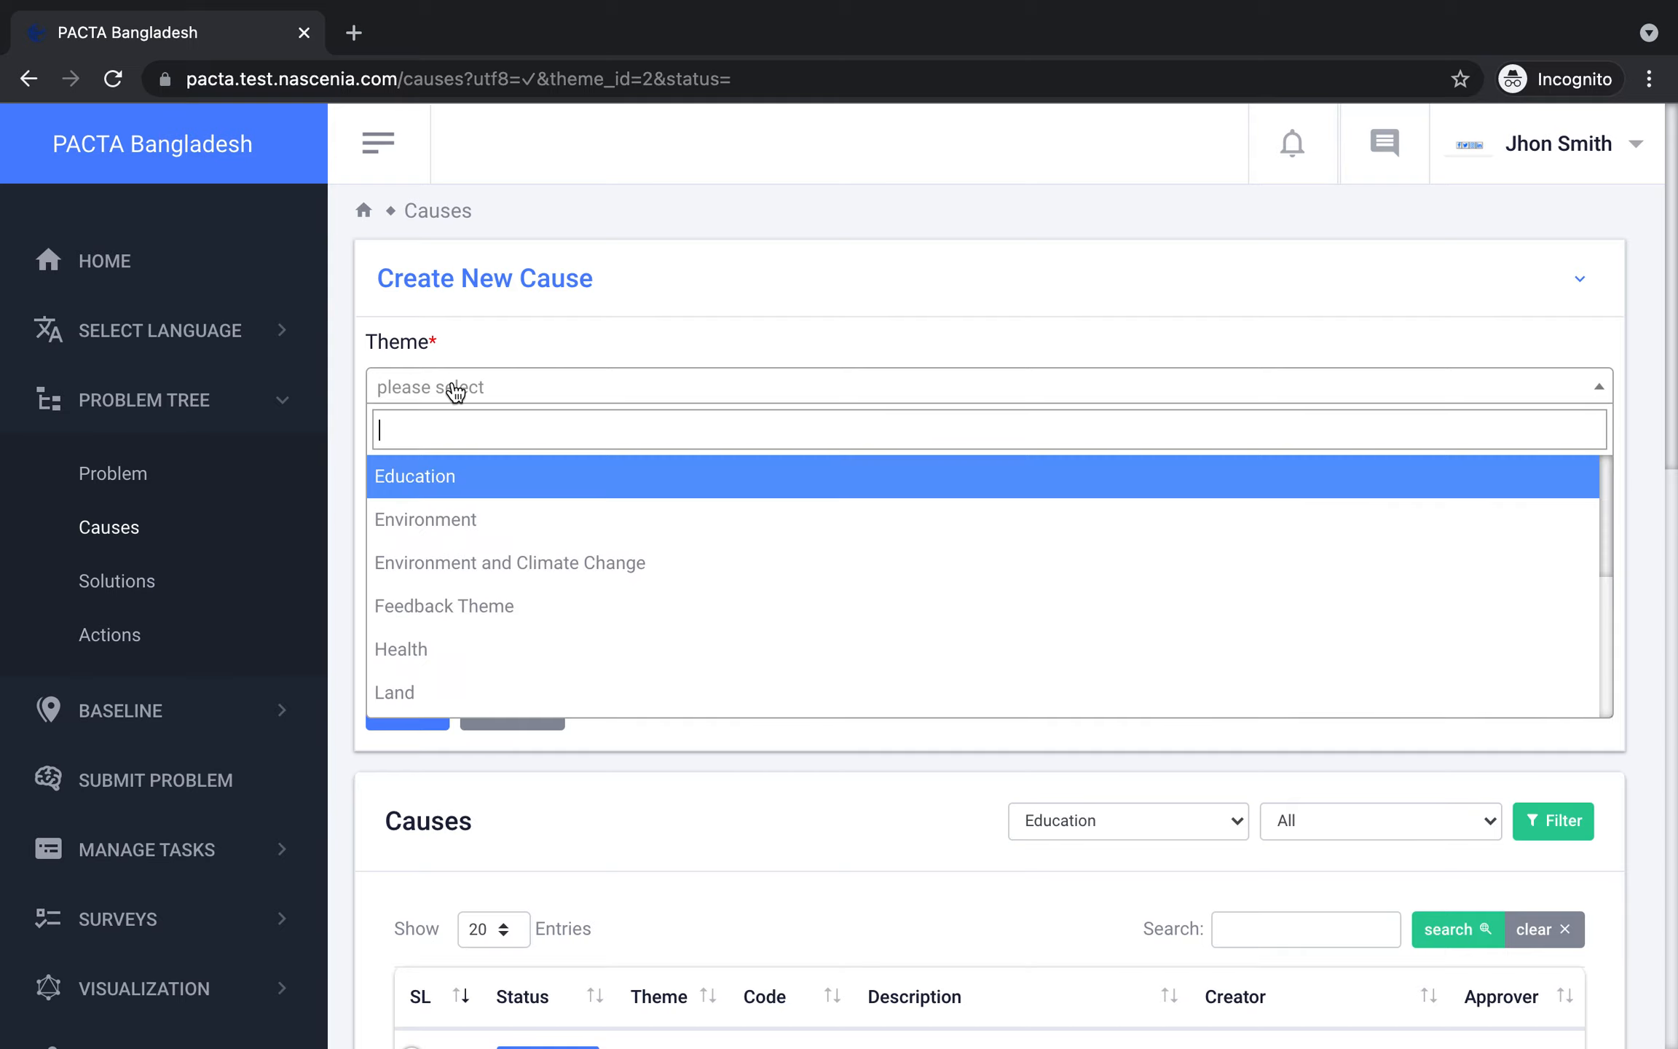
click(408, 474)
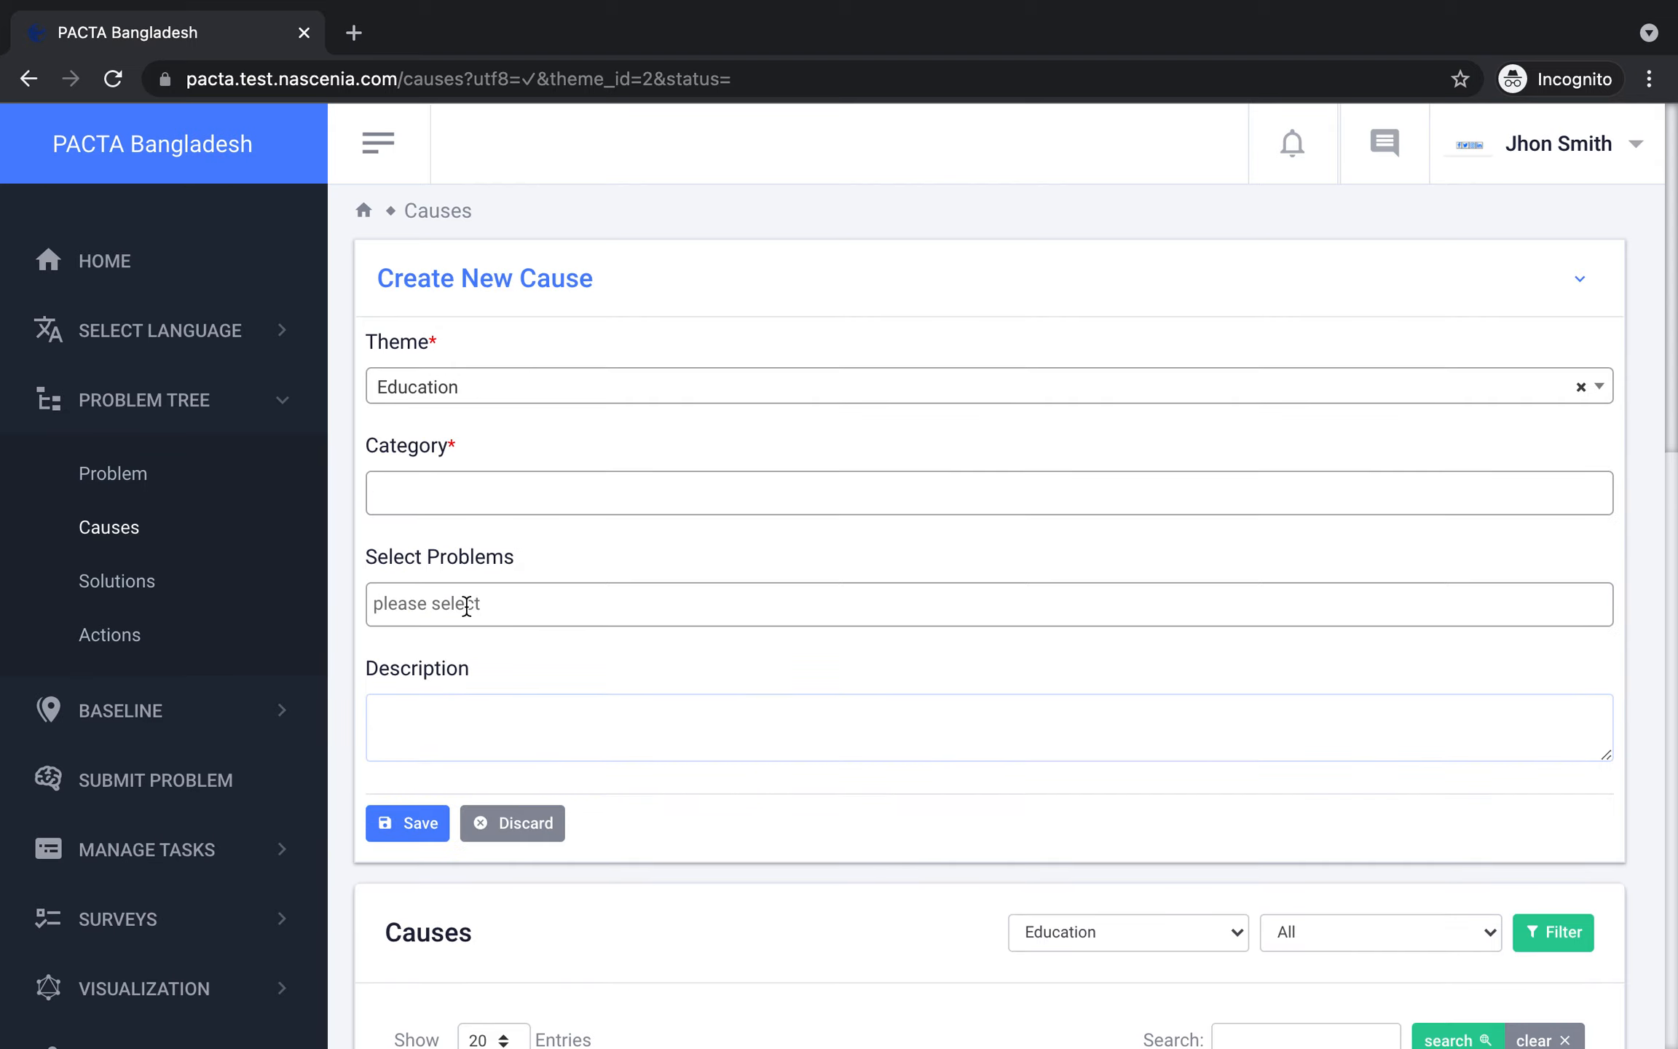
click(494, 397)
click(665, 730)
click(494, 602)
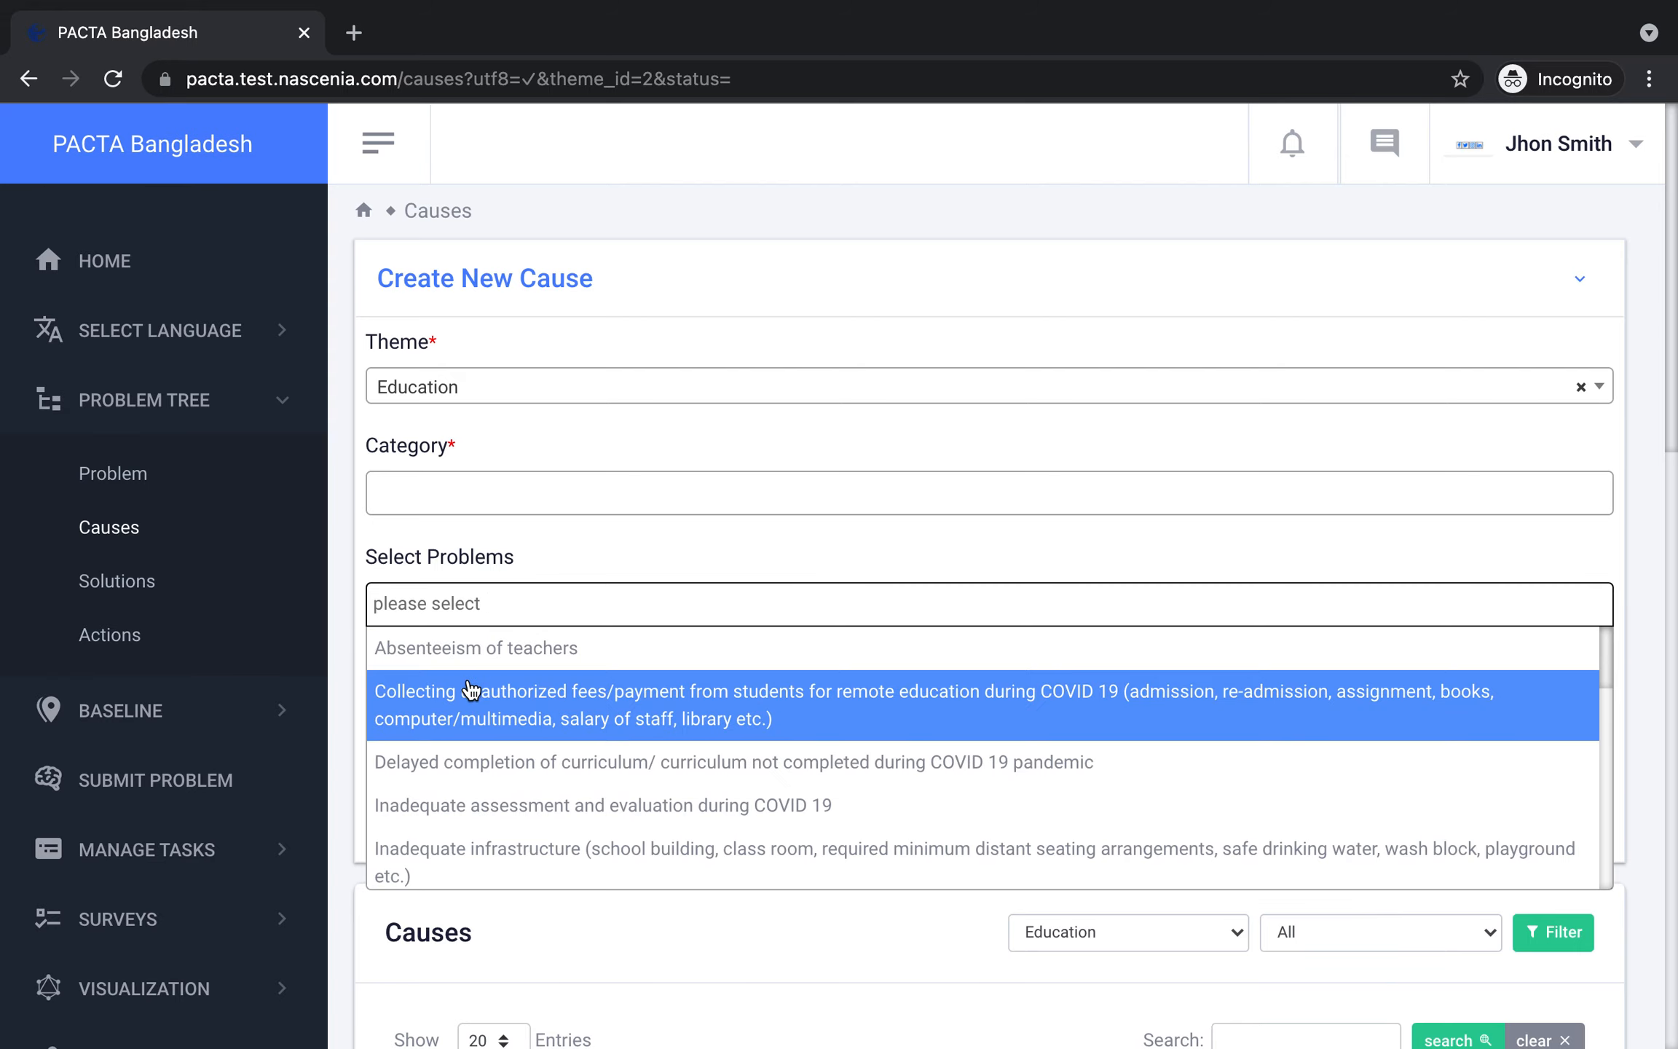
click(475, 651)
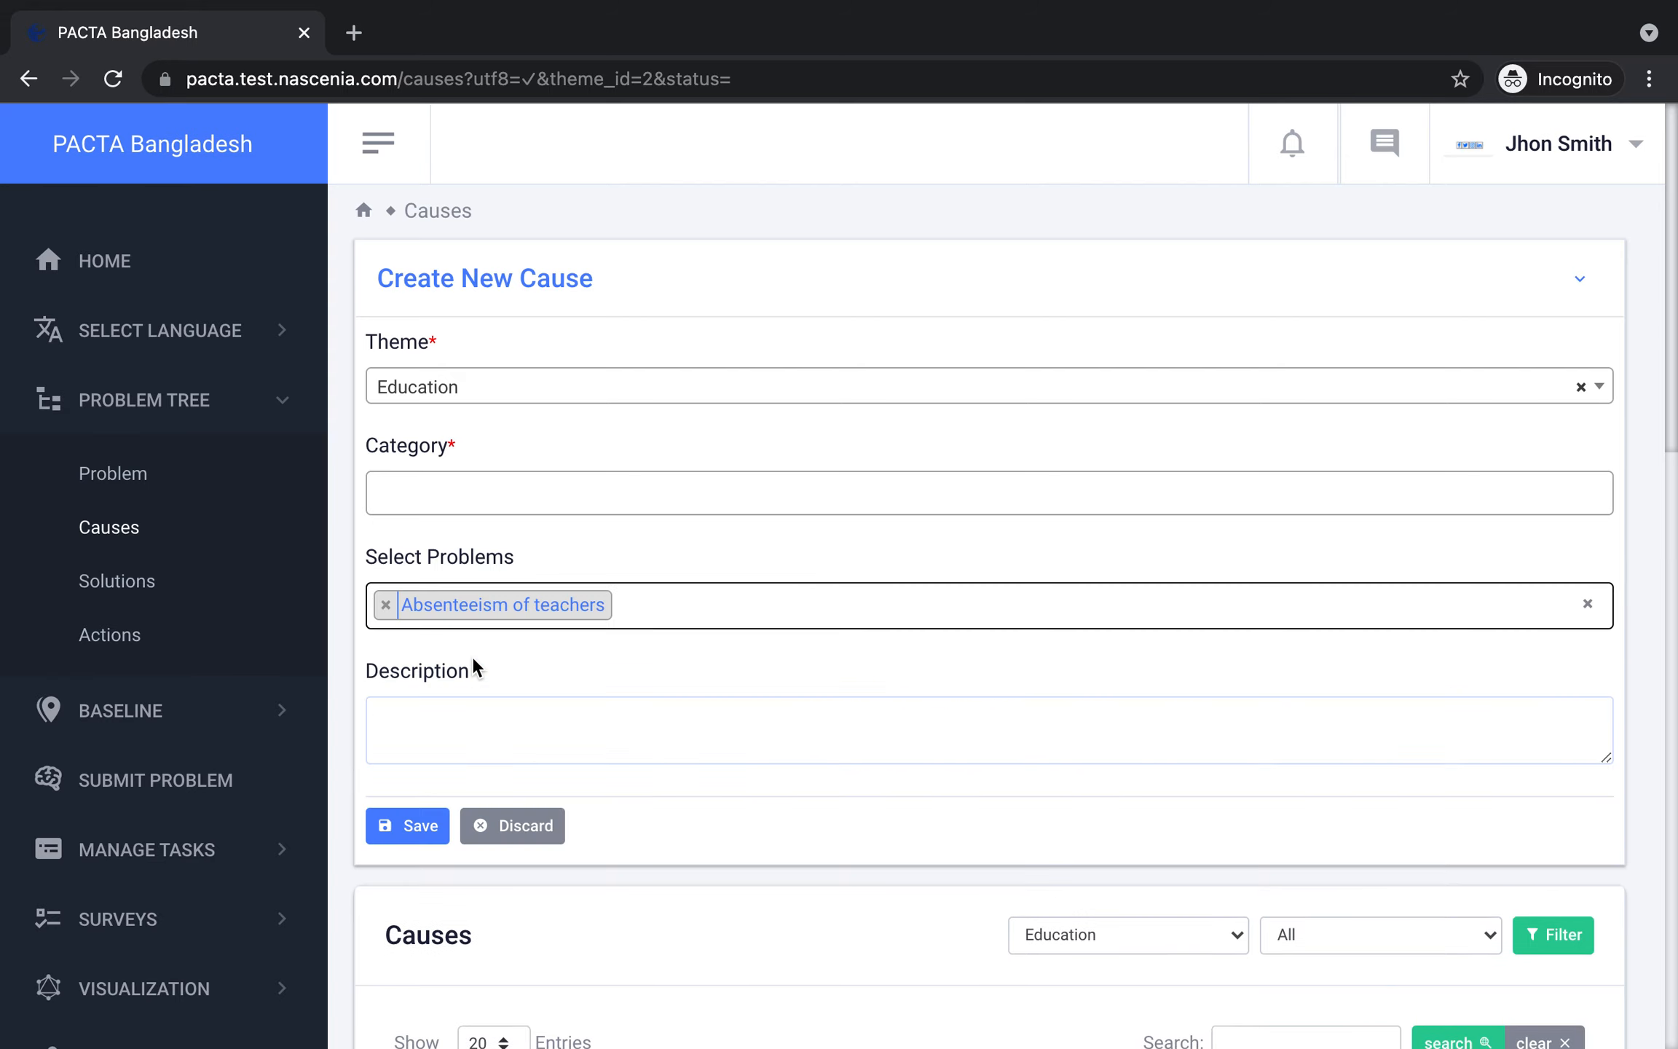
Set the new cause's category to Denial of Service, enter "details" as its description and review the similar causes.
click(487, 512)
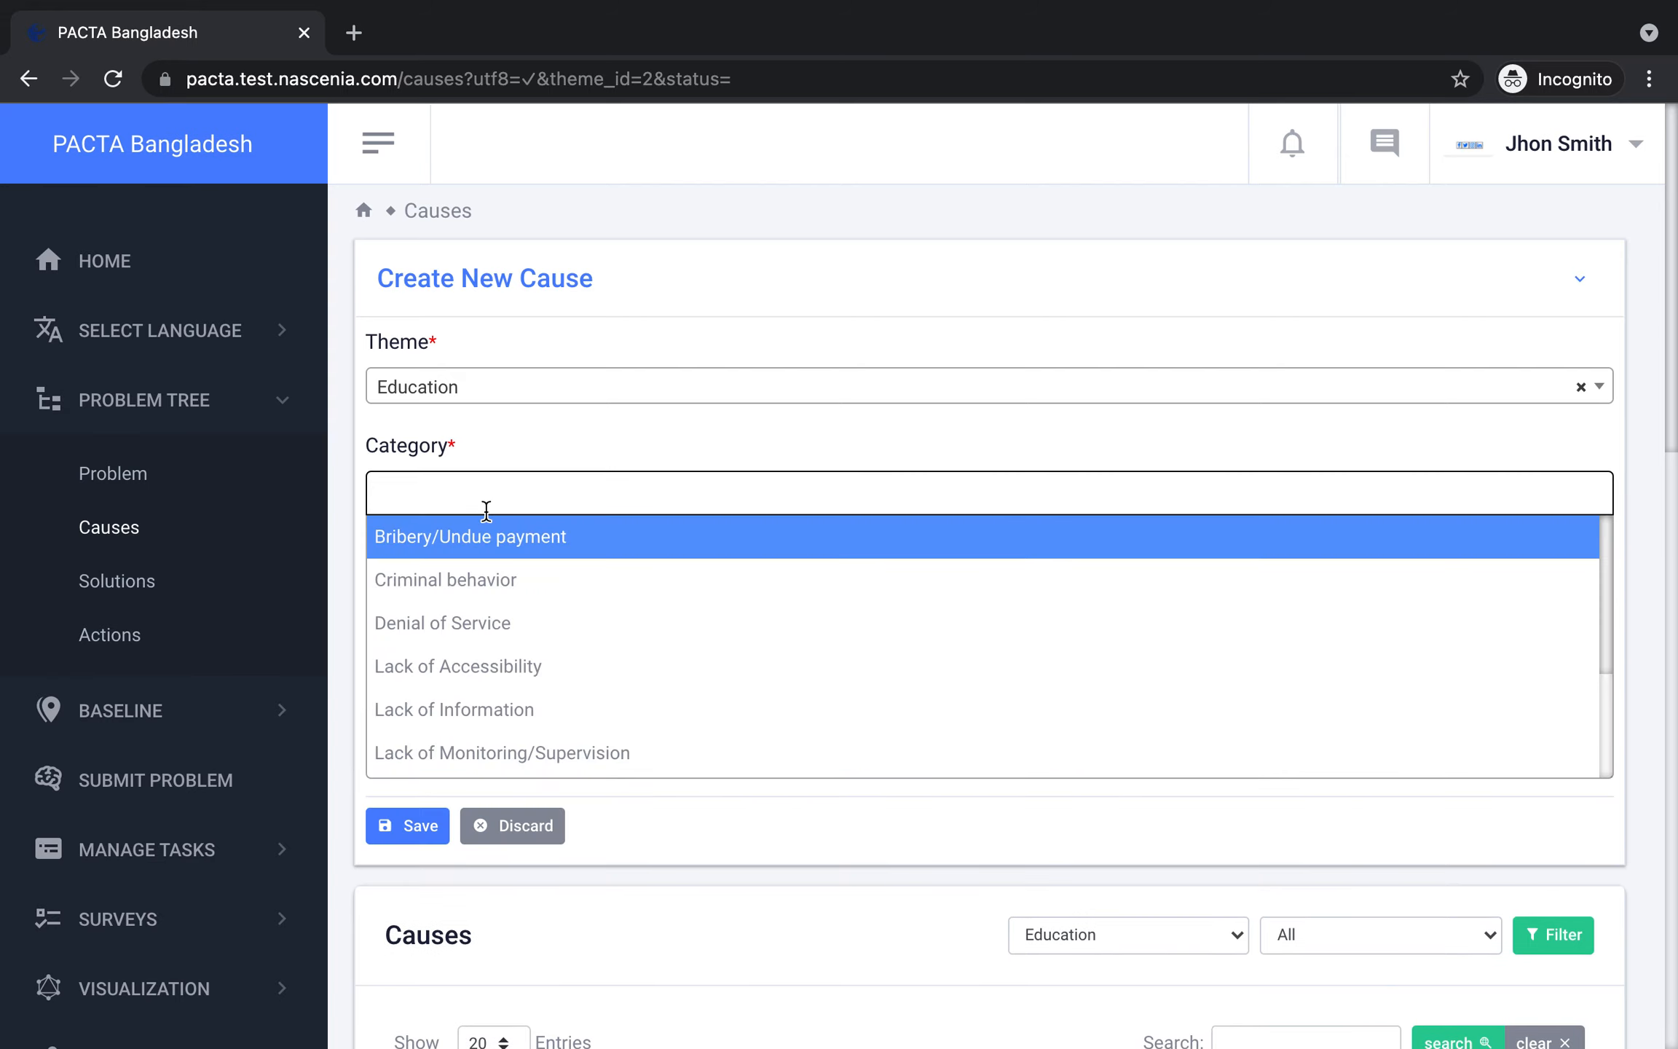
click(474, 626)
click(457, 742)
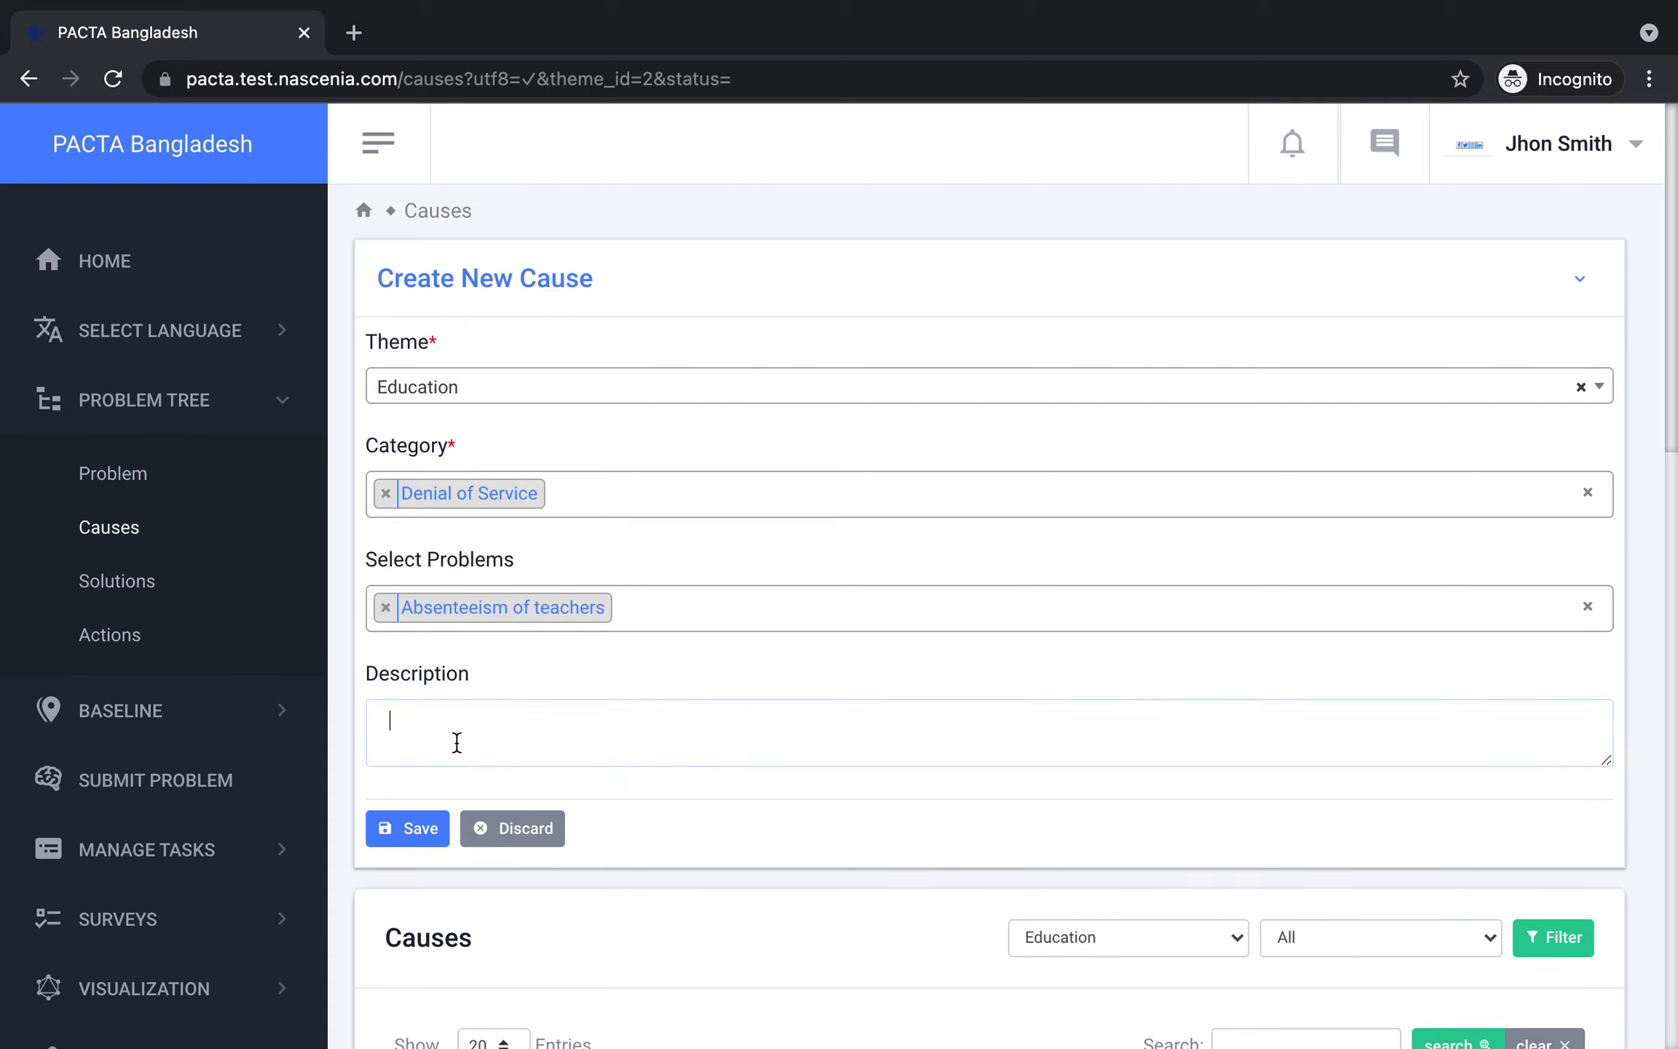
text(details)
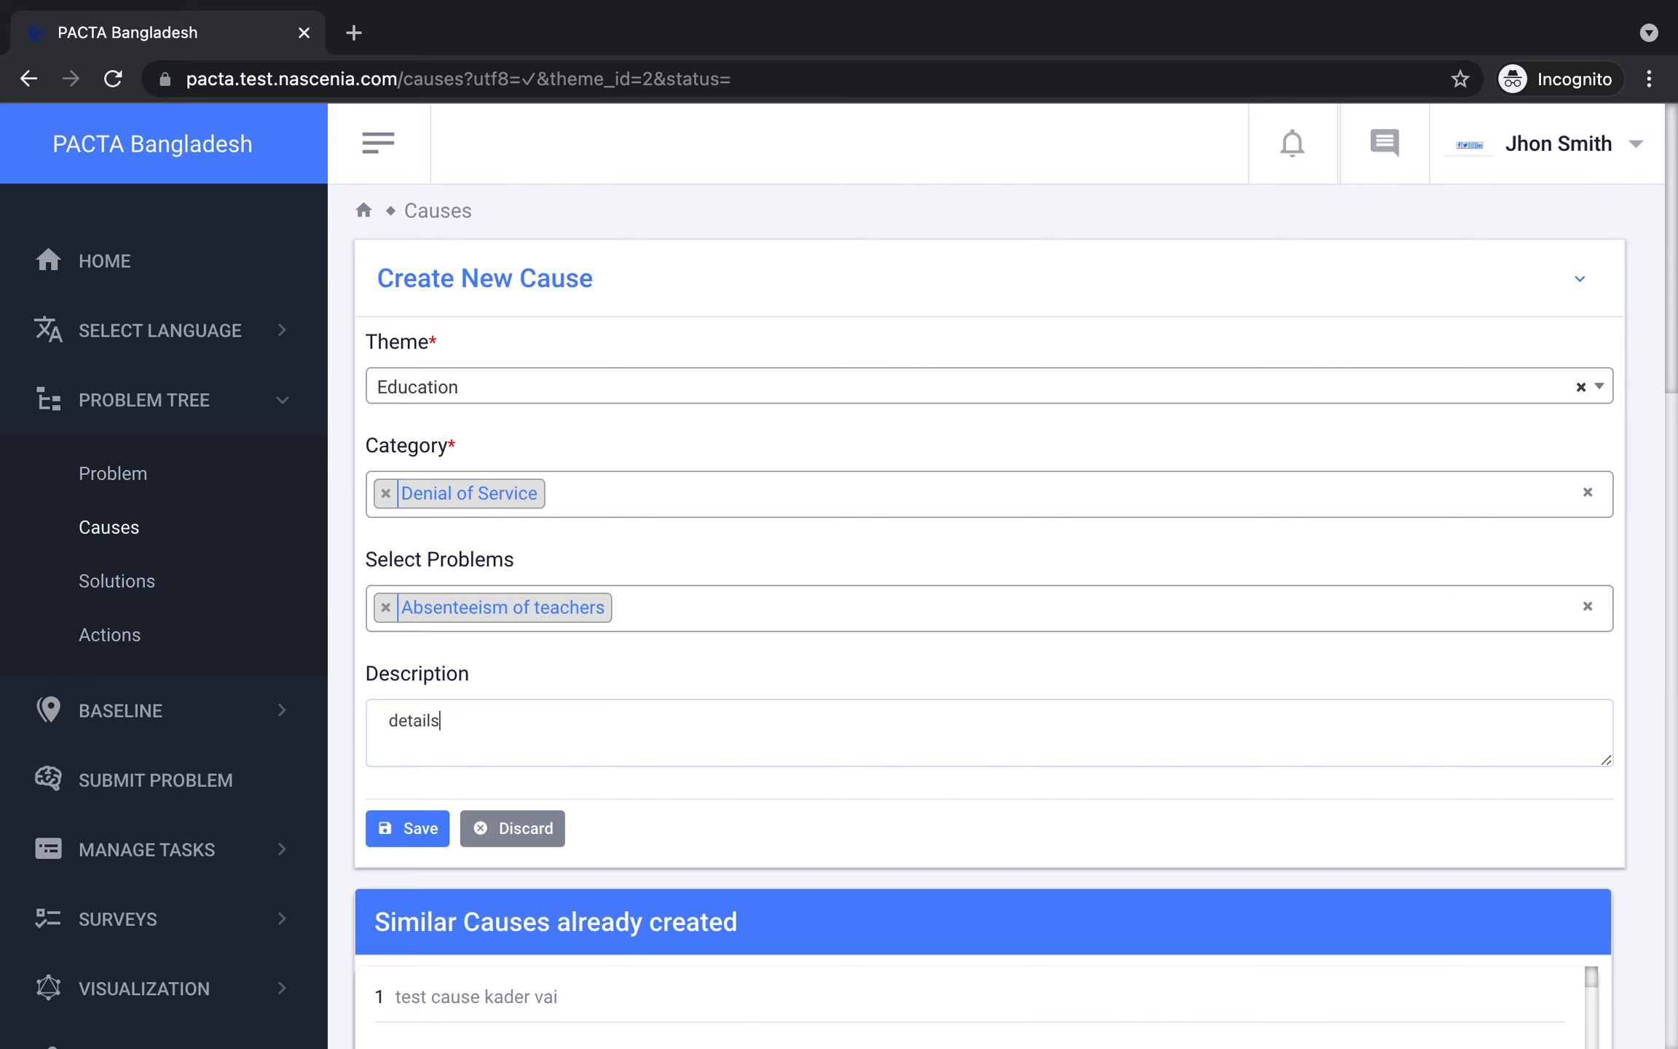
scroll(990, 619, down, 3)
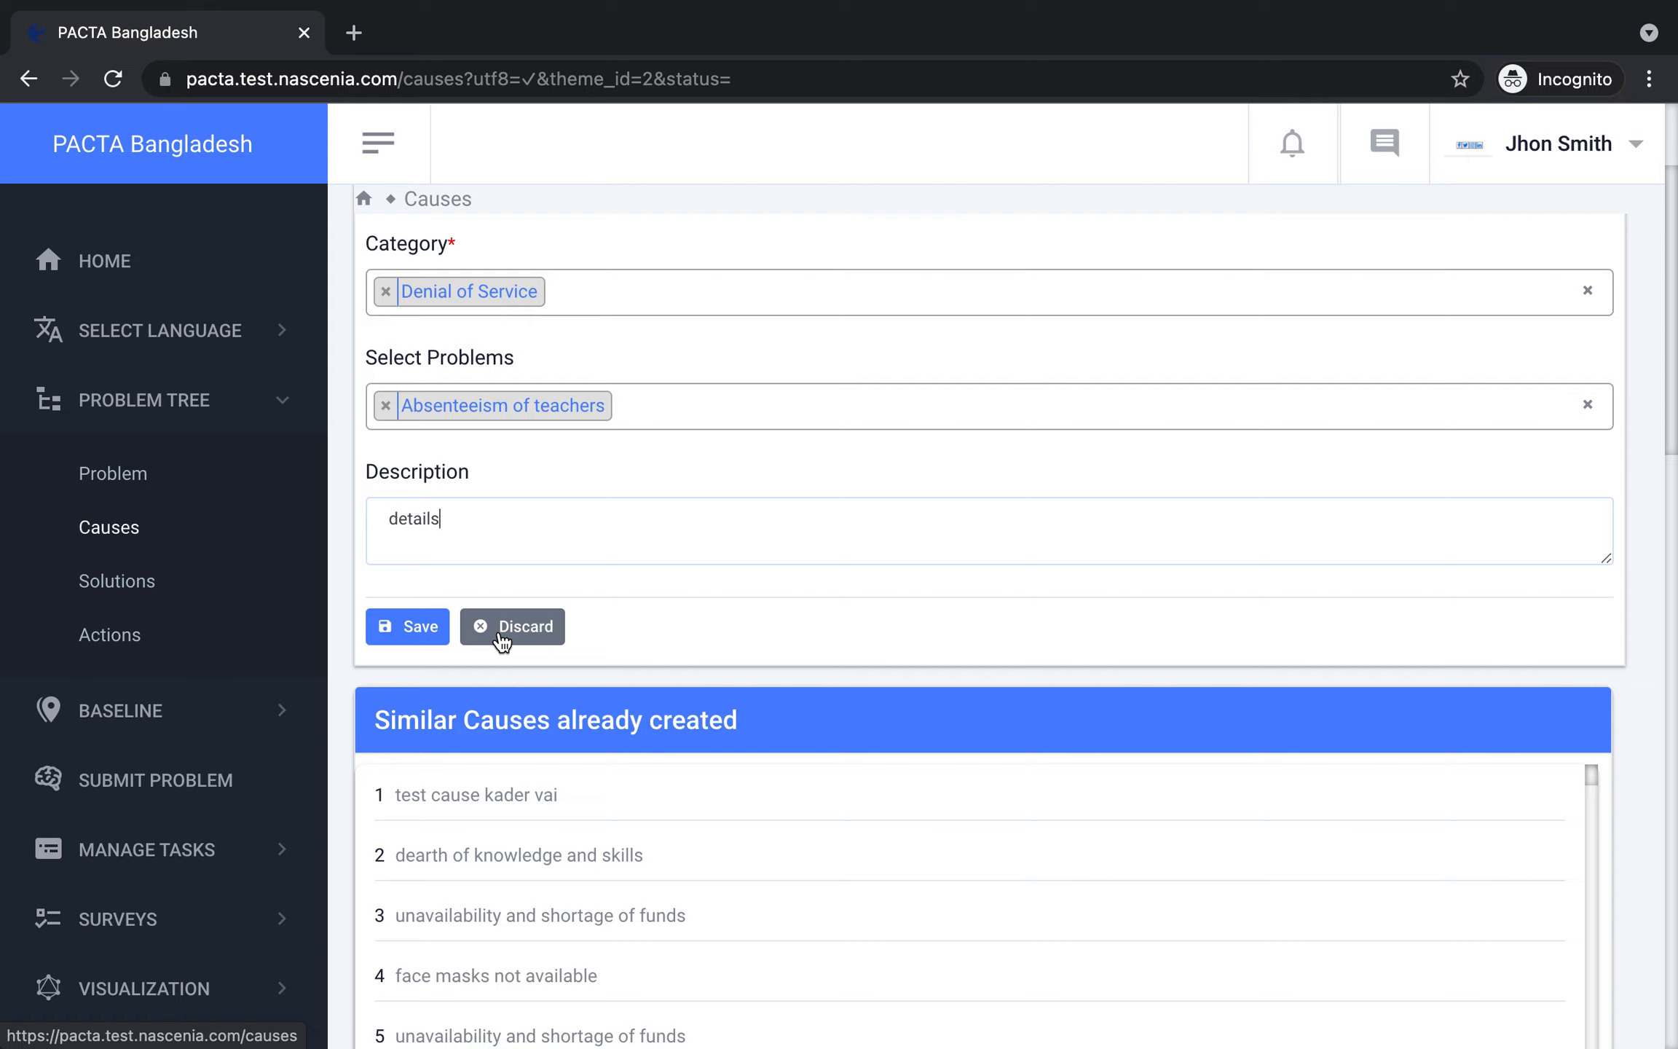
Open the Solutions page, collapse the Create New Solution form and expand the details of SOLUTION-472.
click(100, 583)
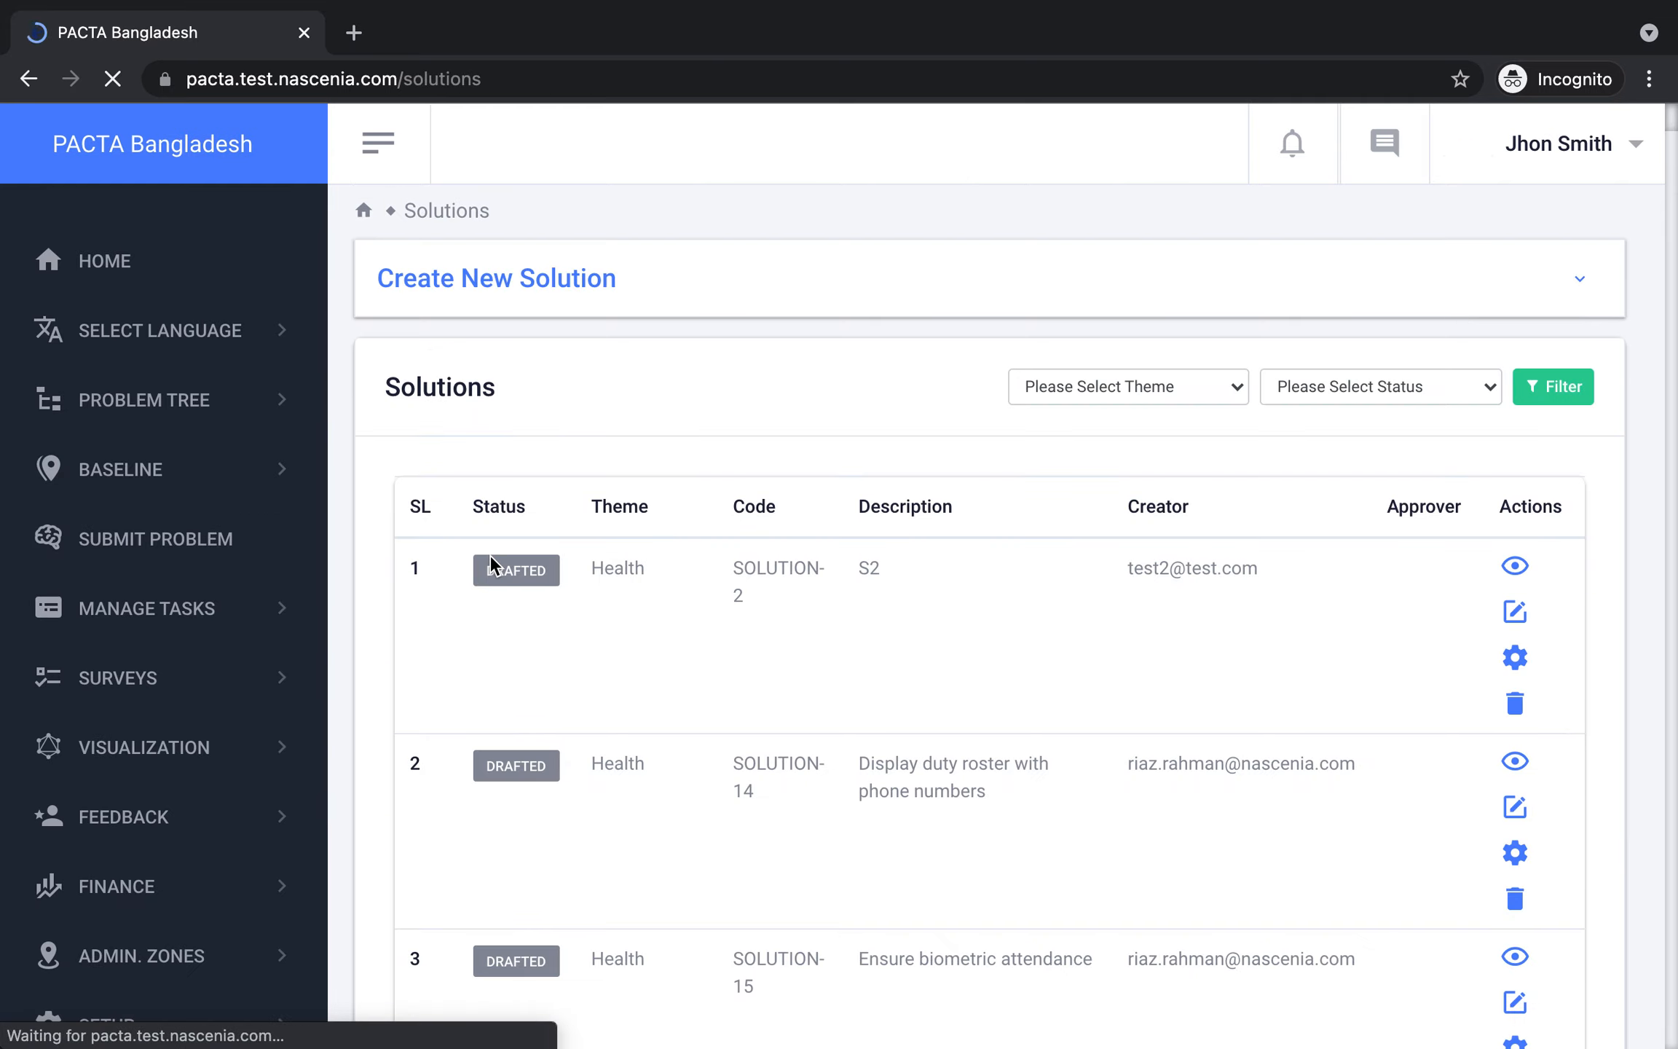
click(499, 287)
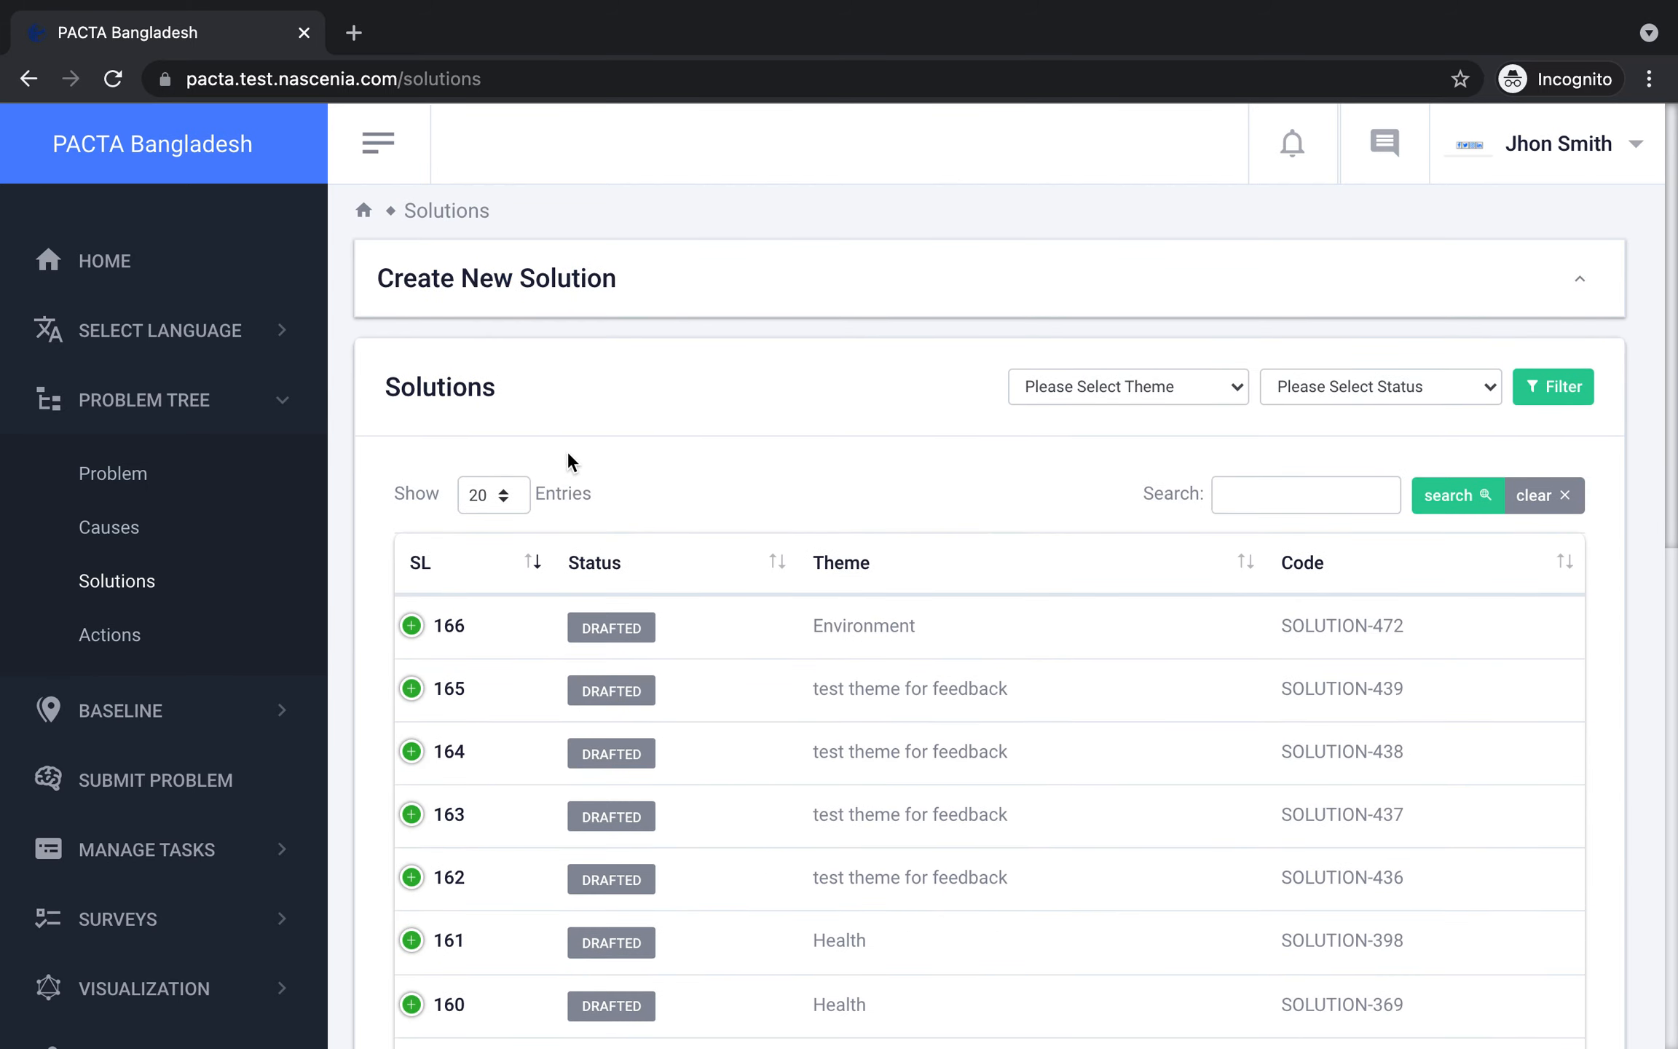
scroll(607, 449, down, 3)
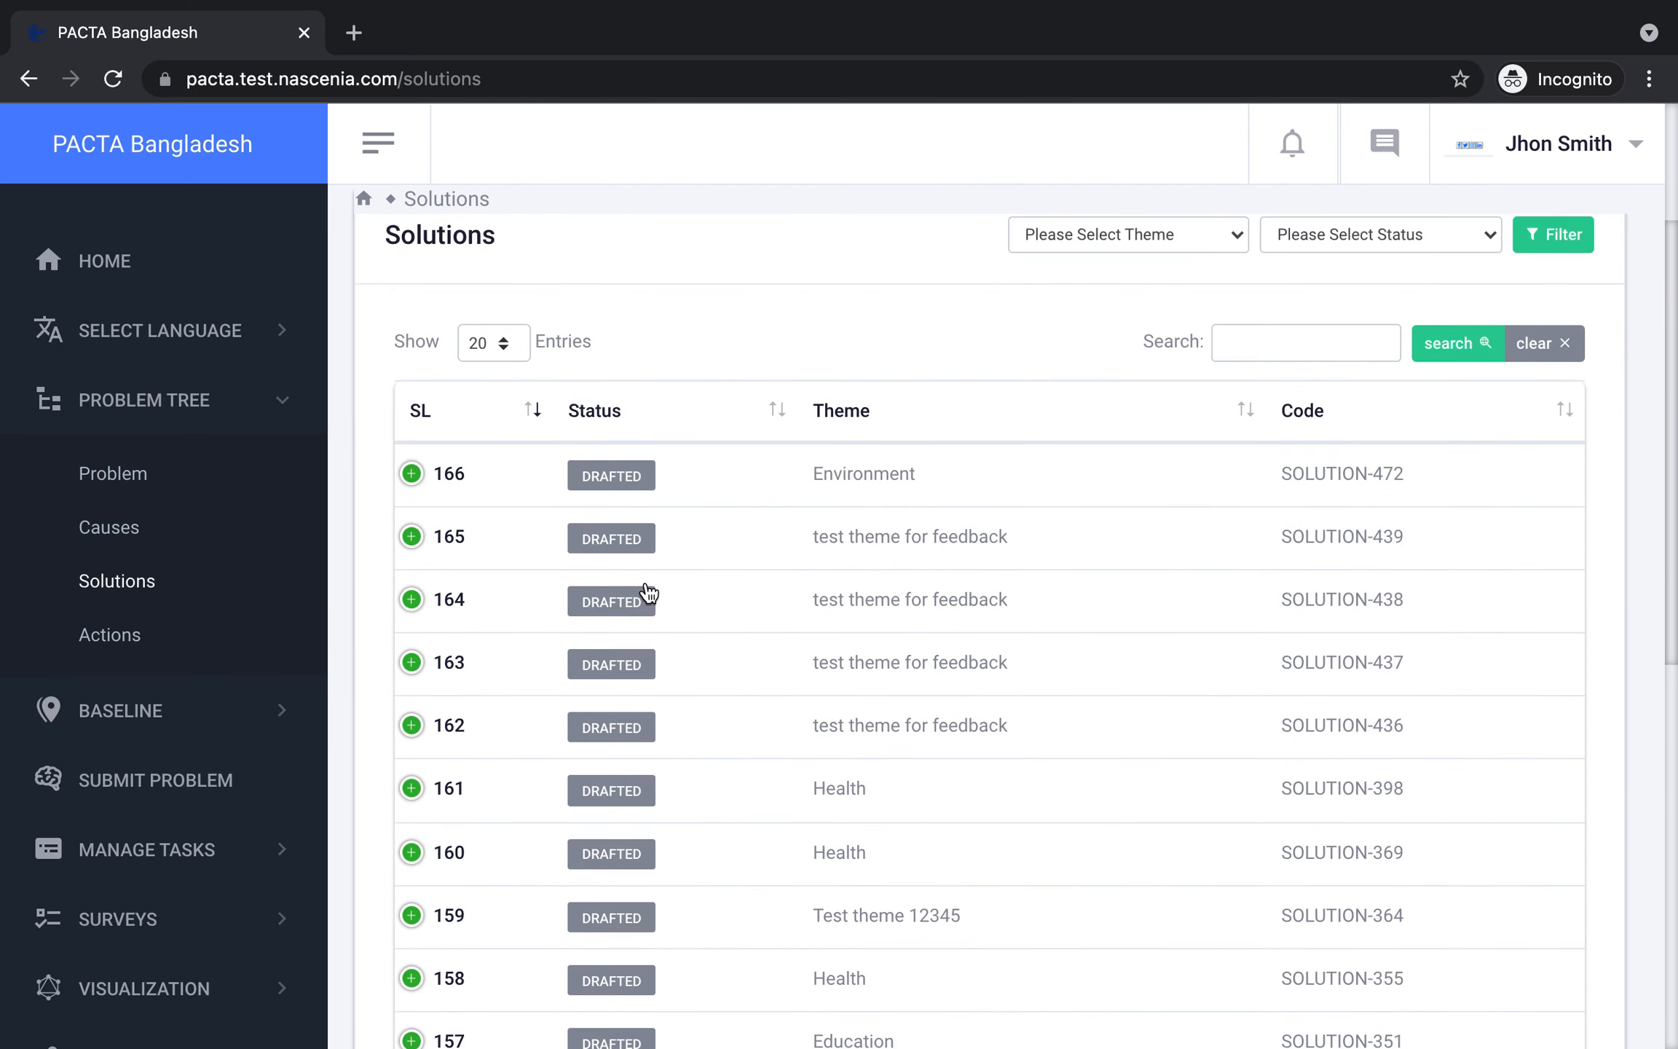
scroll(565, 365, up, 3)
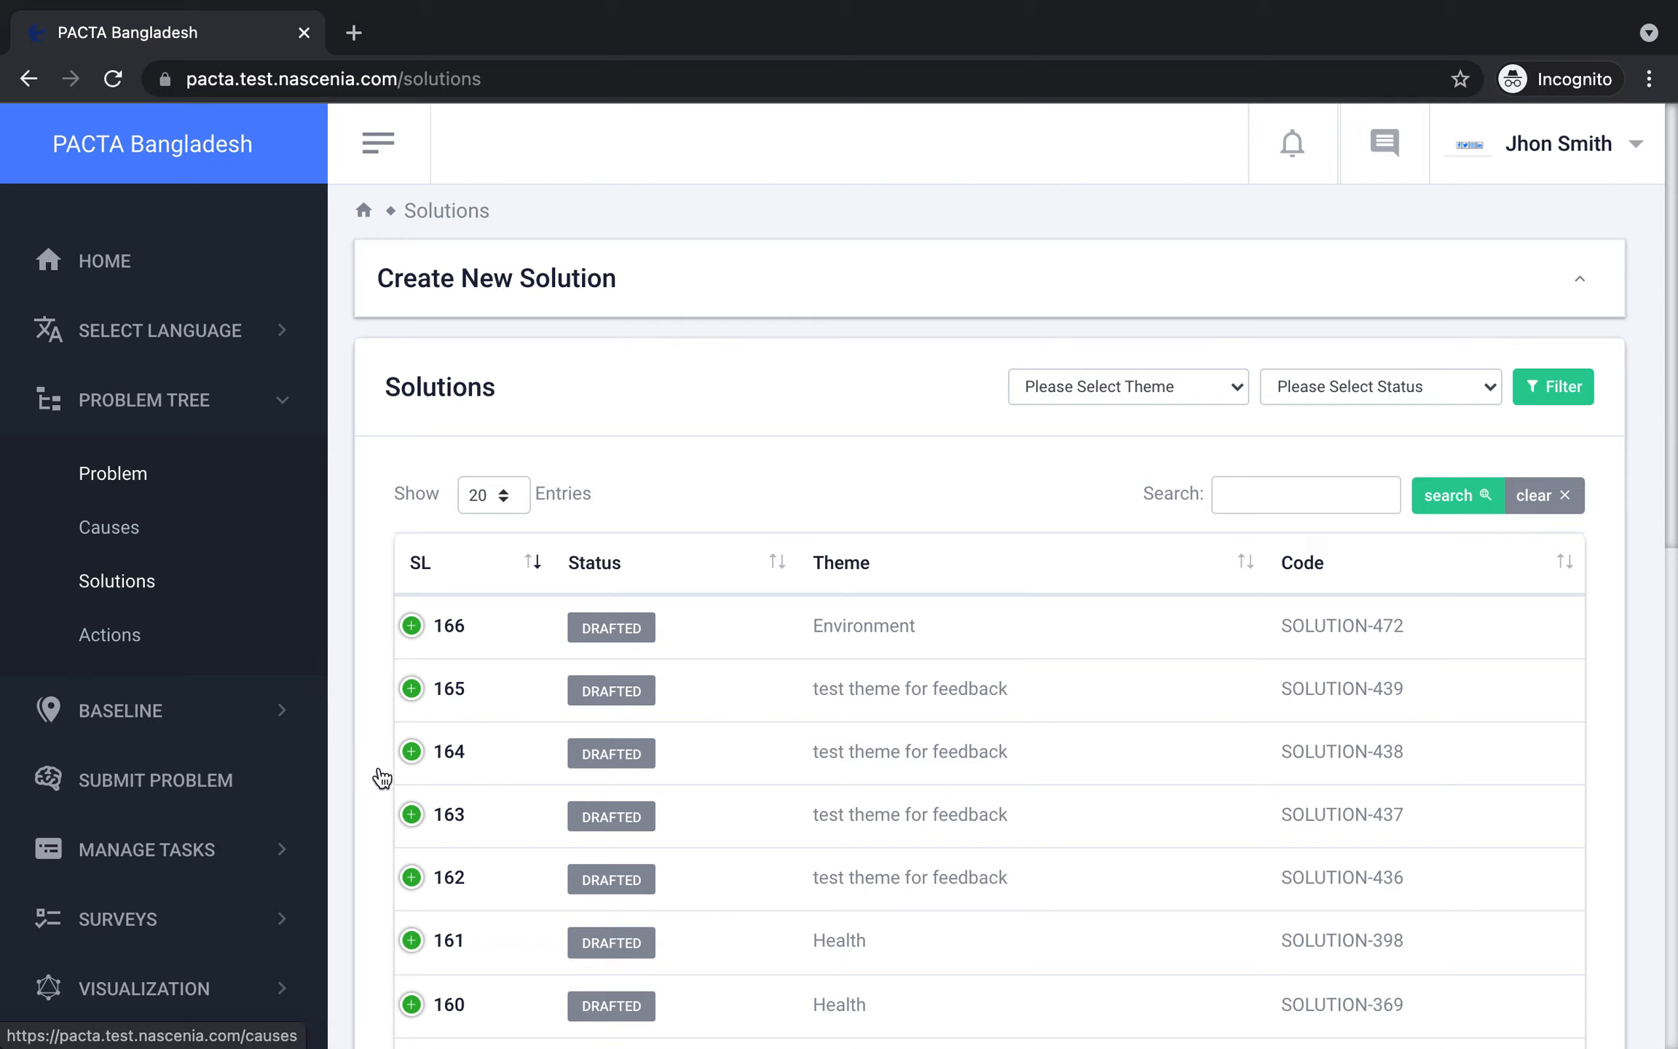
click(413, 627)
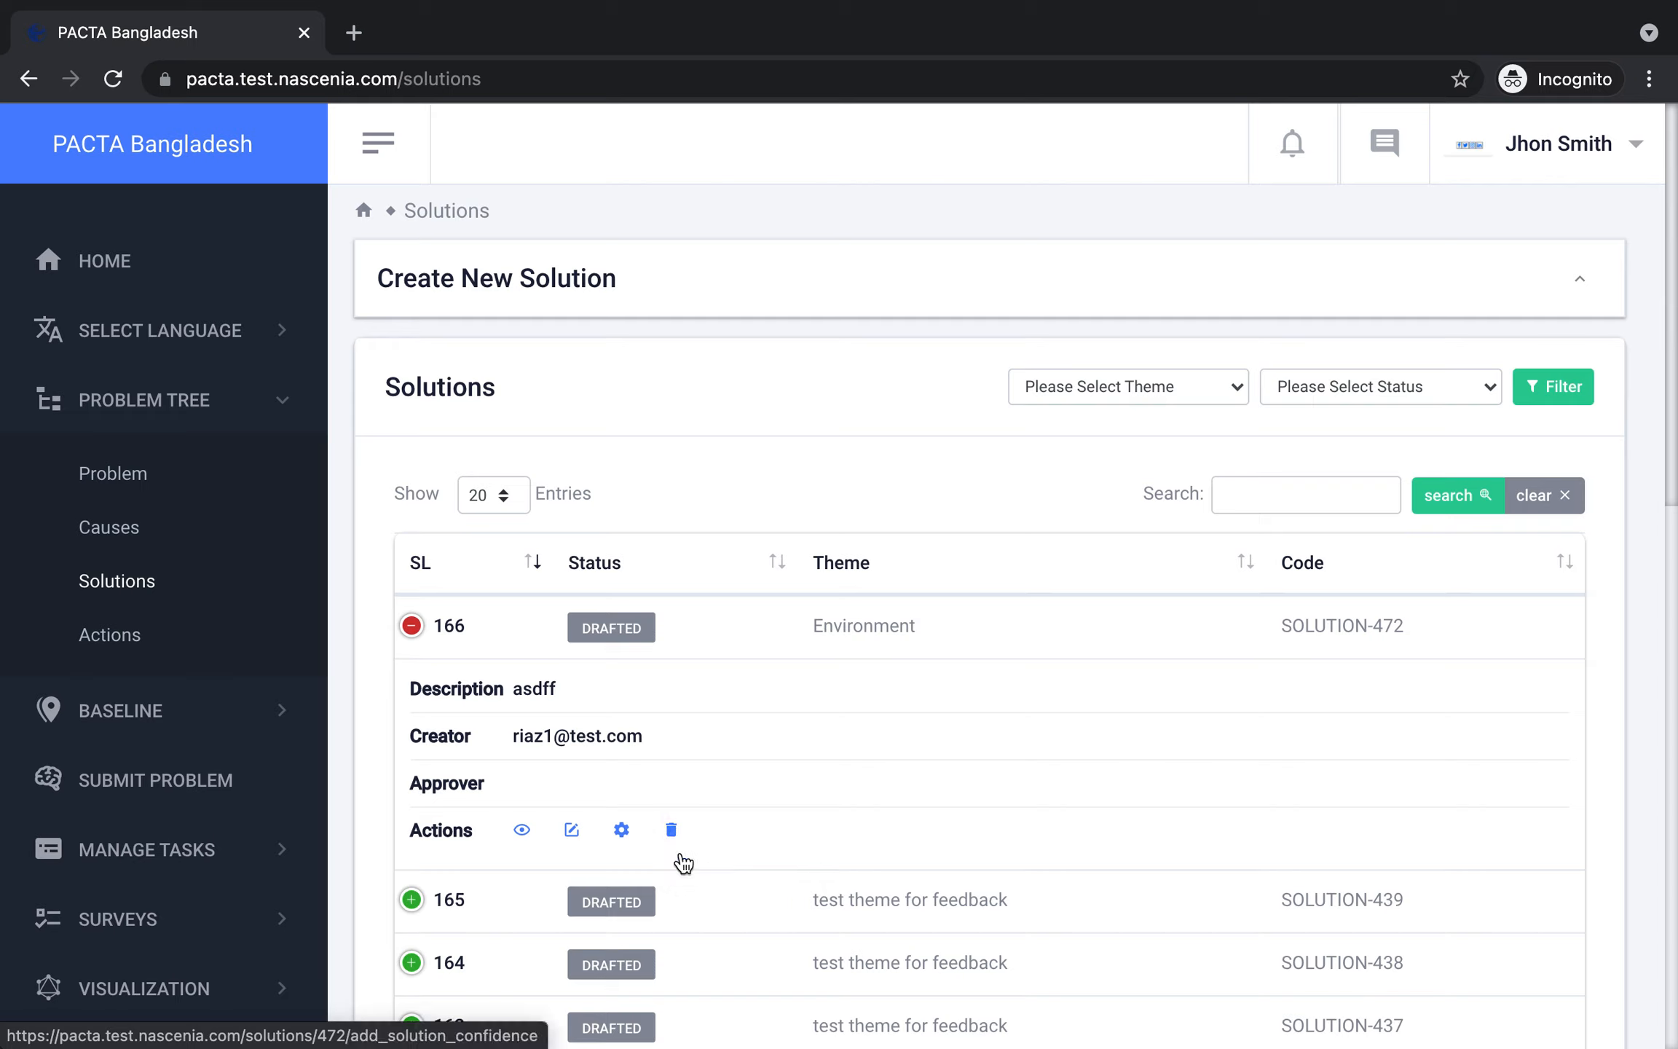
Return to the Problem page and view the problems list.
click(139, 472)
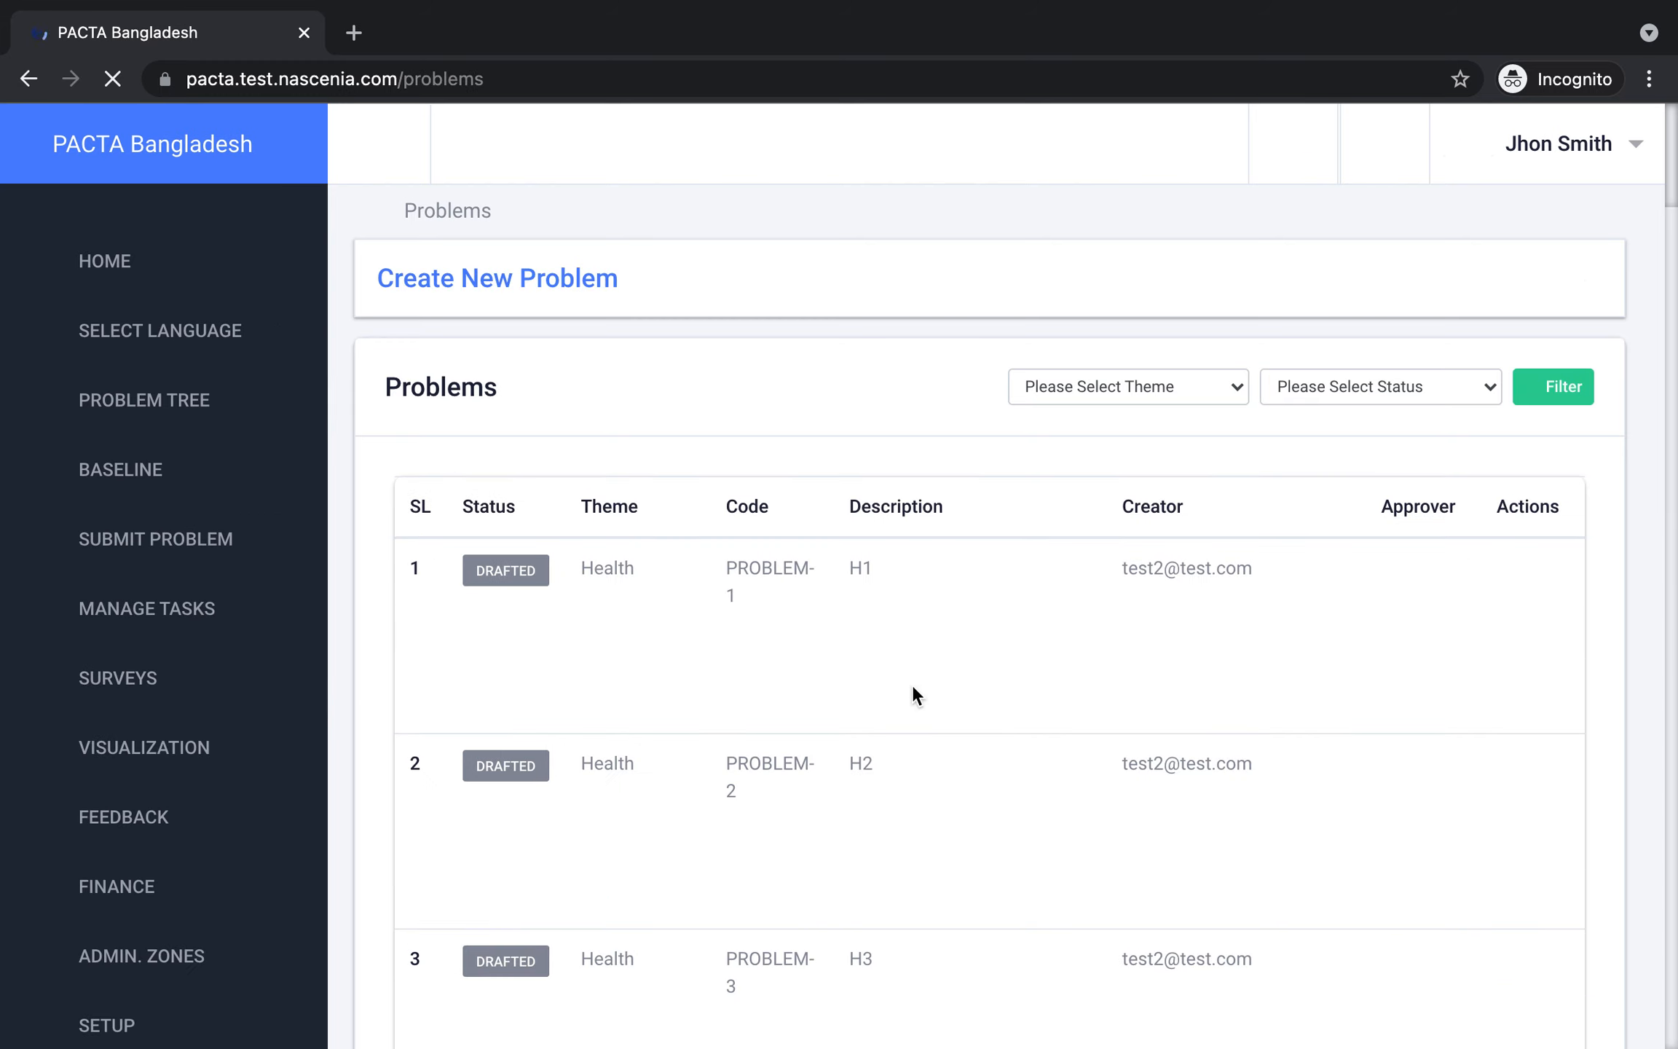
scroll(1079, 693, down, 8)
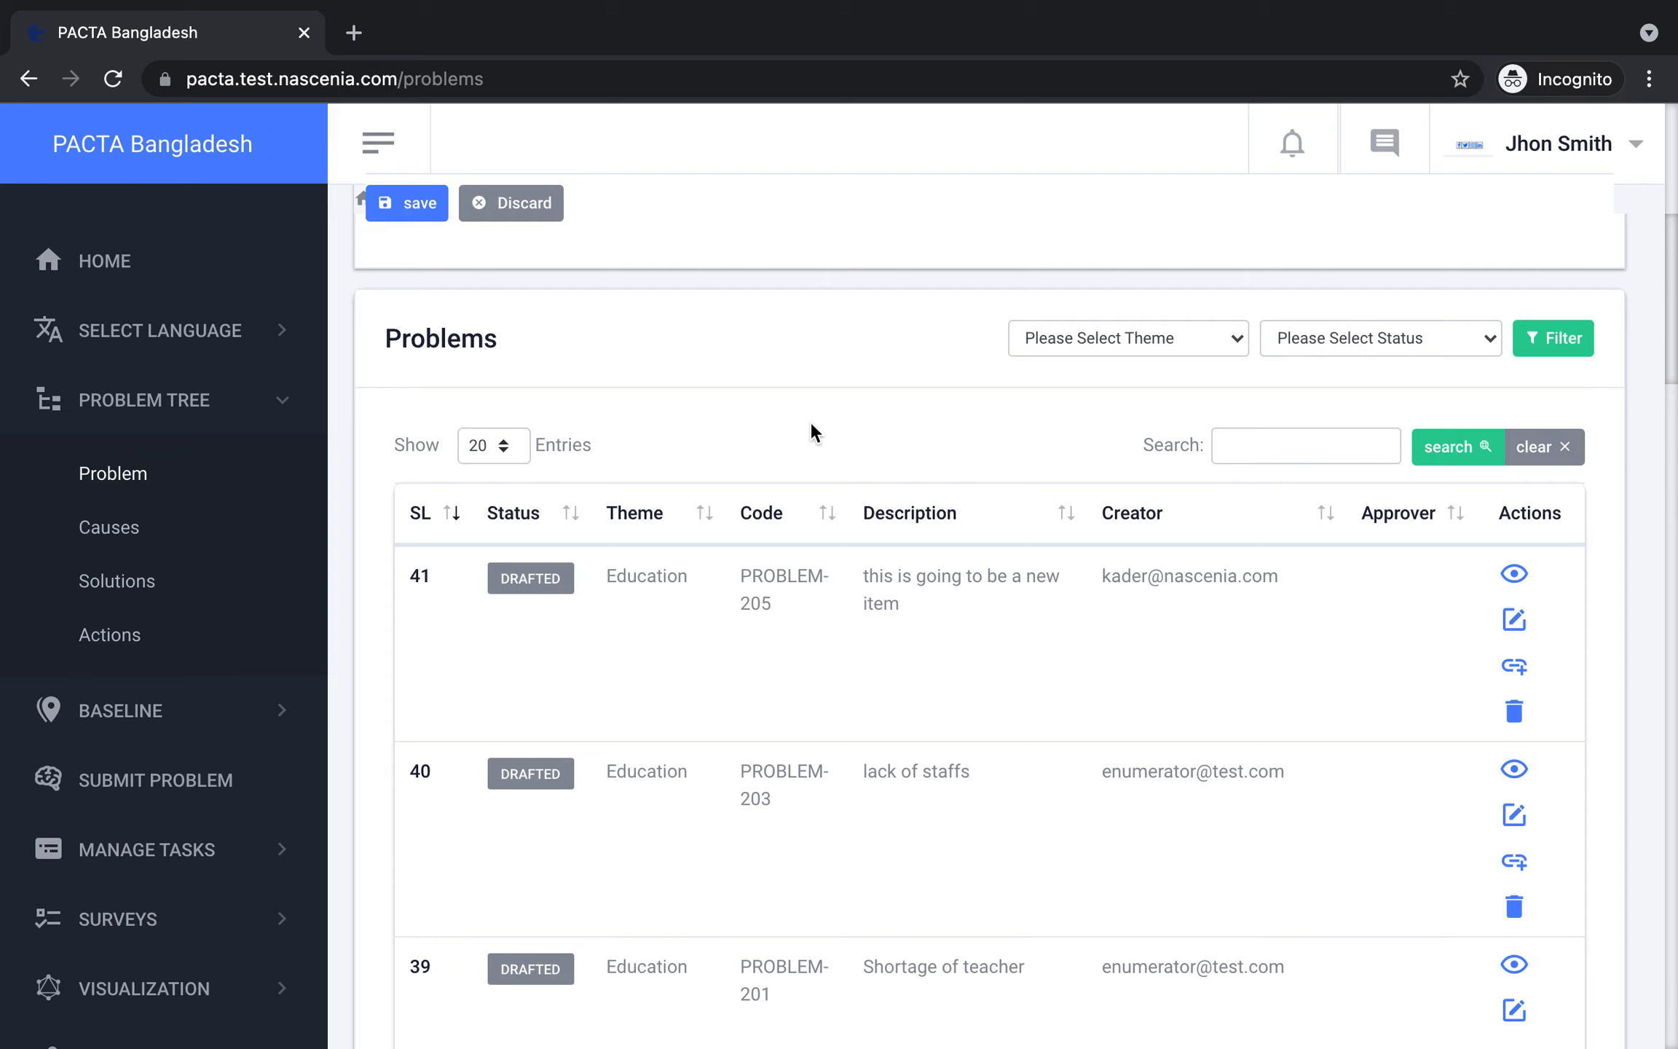
mouse_move(1223, 6)
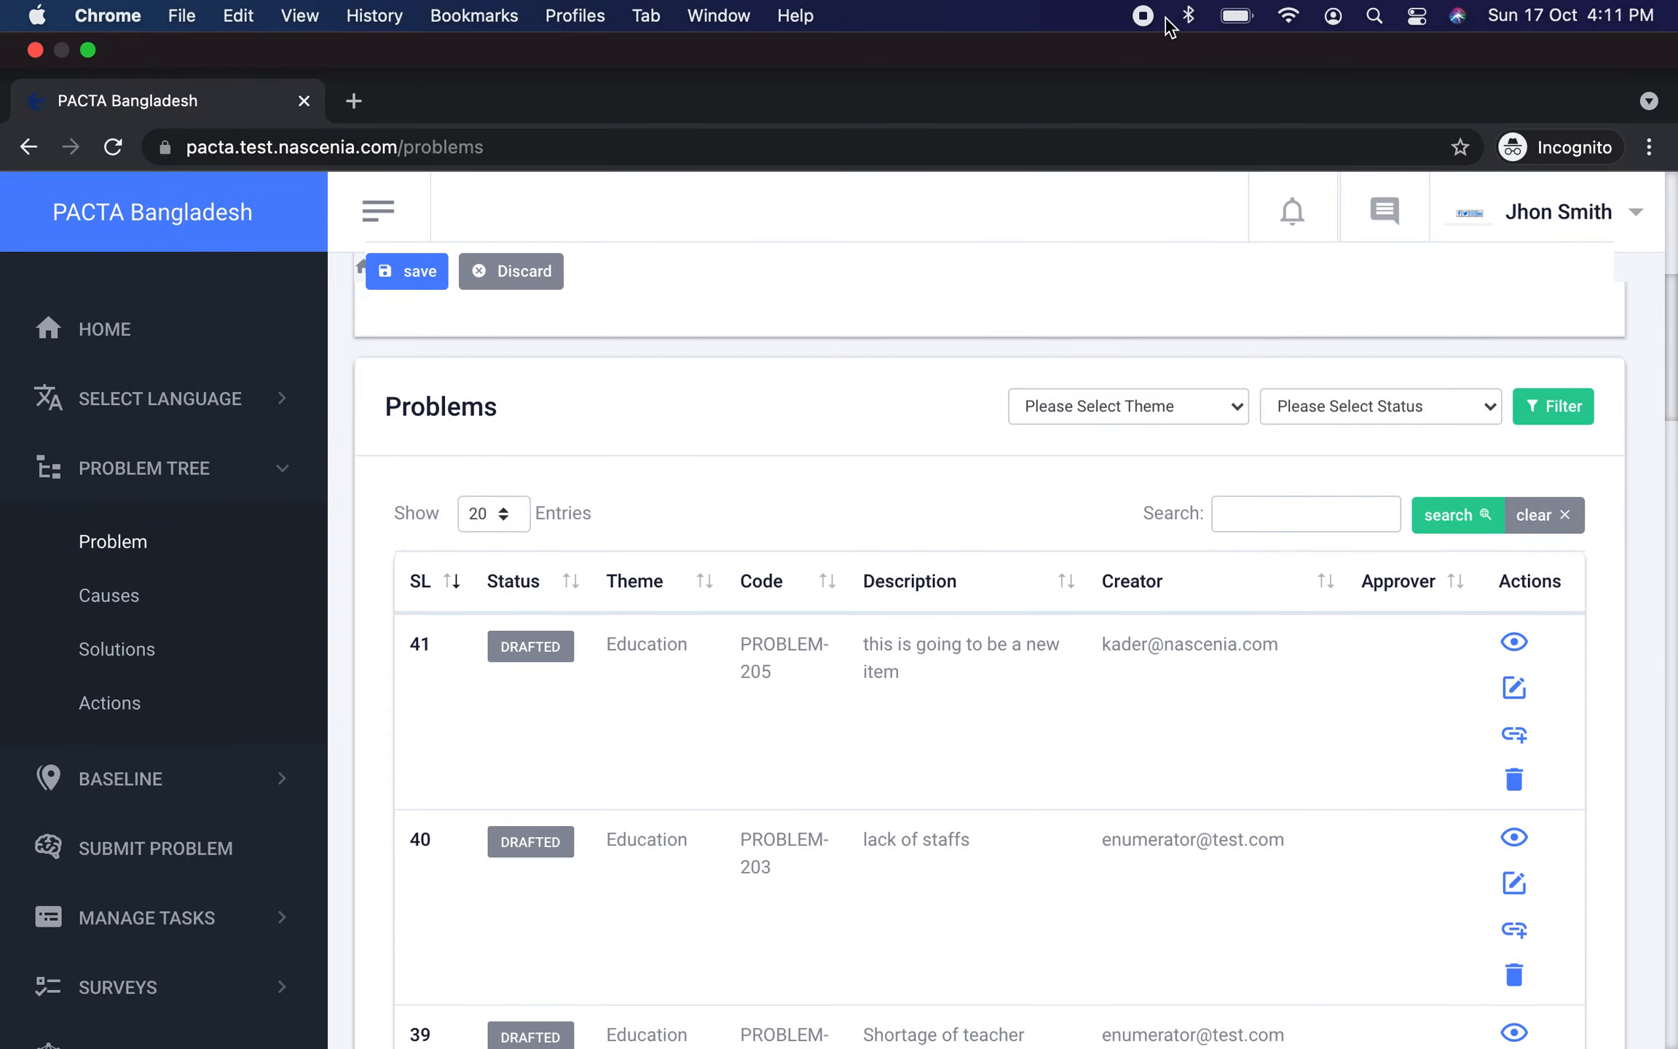